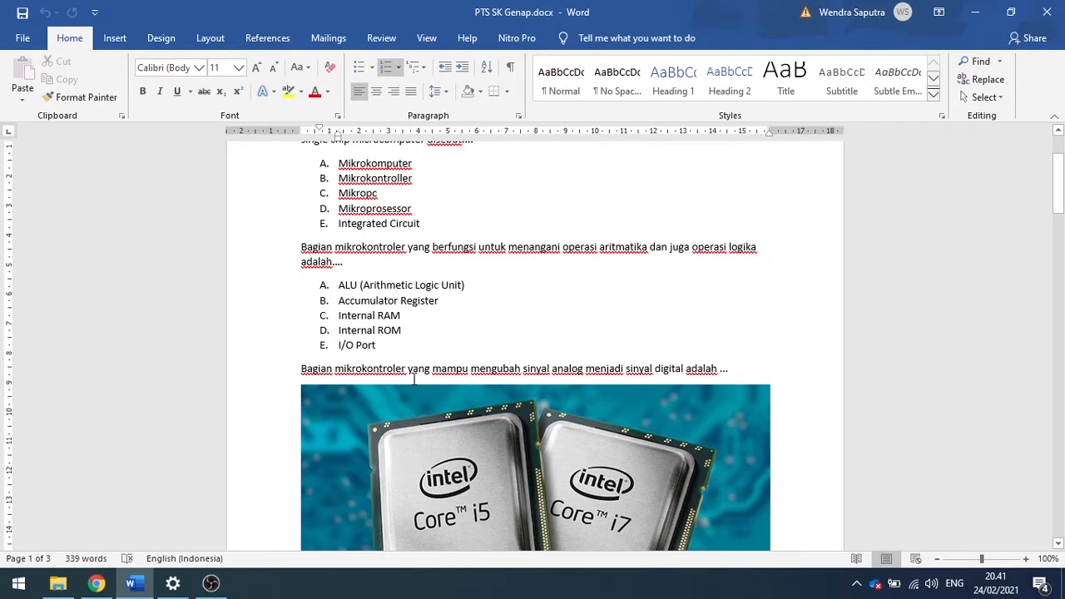
Examine how the exam questions, lettered answer choices and picture are laid out in the document.
scroll(414, 379, up, 3)
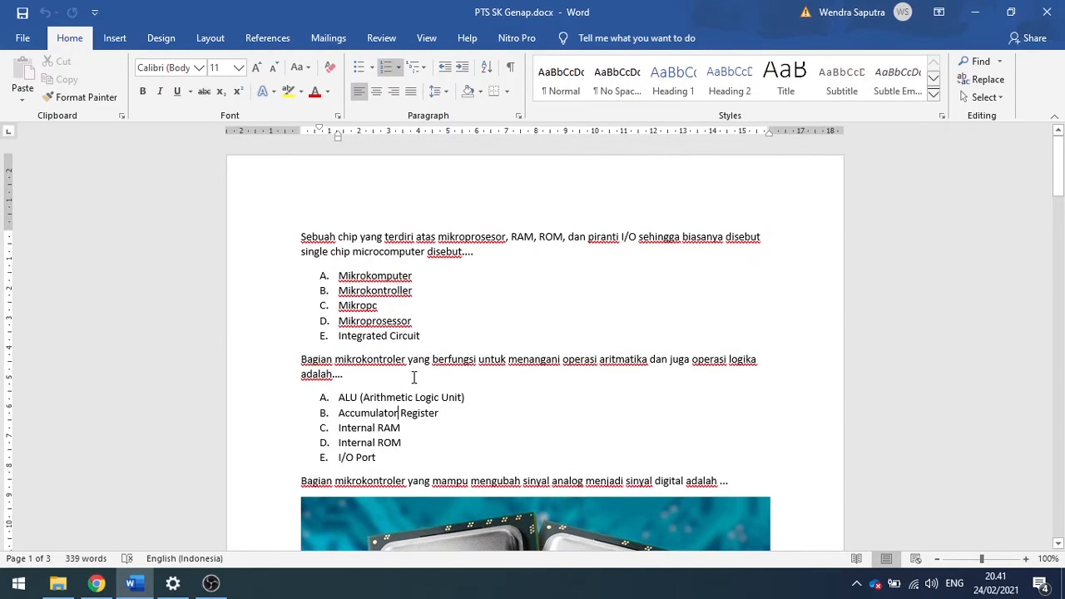
scroll(414, 378, down, 20)
scroll(414, 379, down, 20)
drag(1055, 489, 1058, 165)
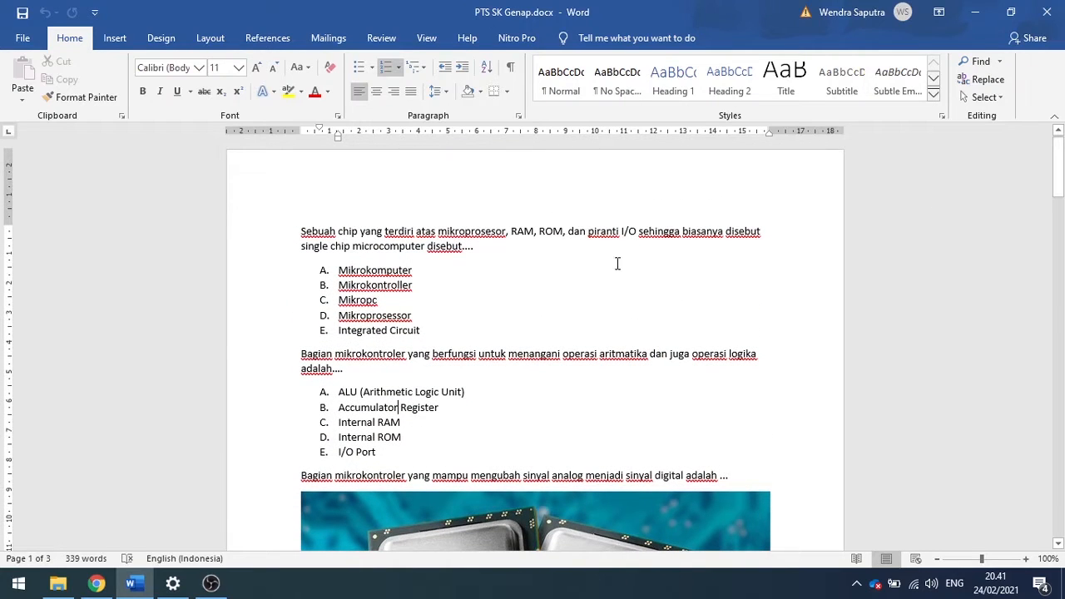
click(298, 233)
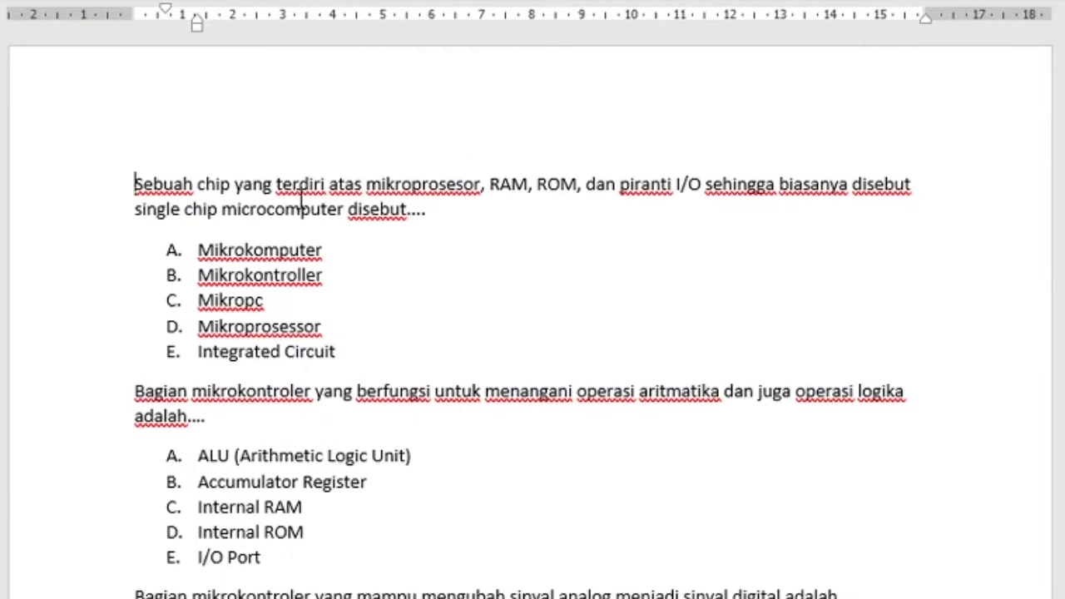
drag(301, 204, 453, 250)
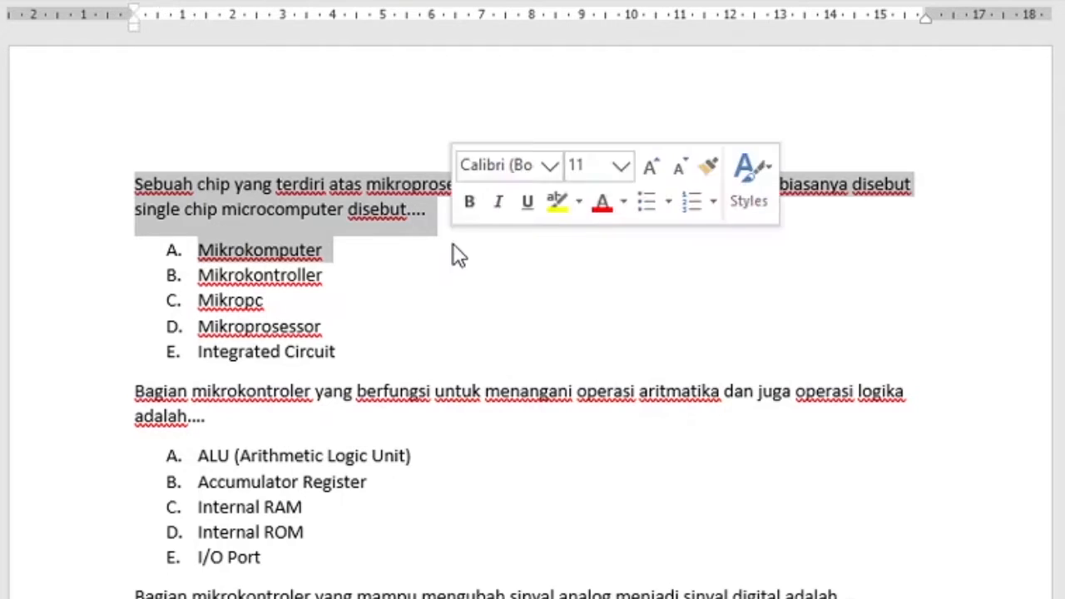
click(324, 214)
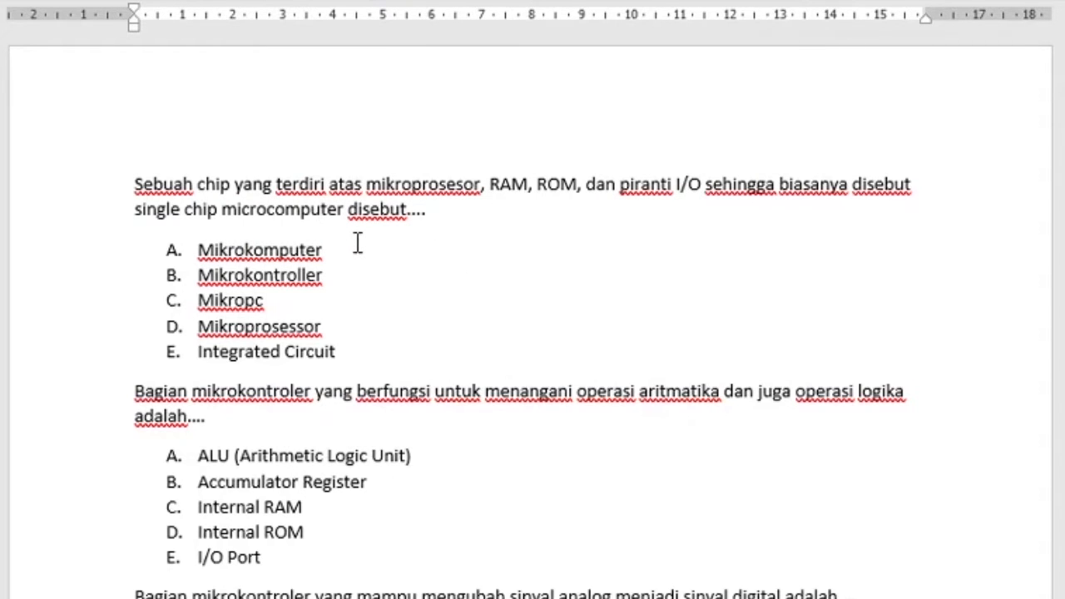
Add a blank line between the first question and its answer choices and remove it again.
click(406, 237)
click(458, 219)
key(Return)
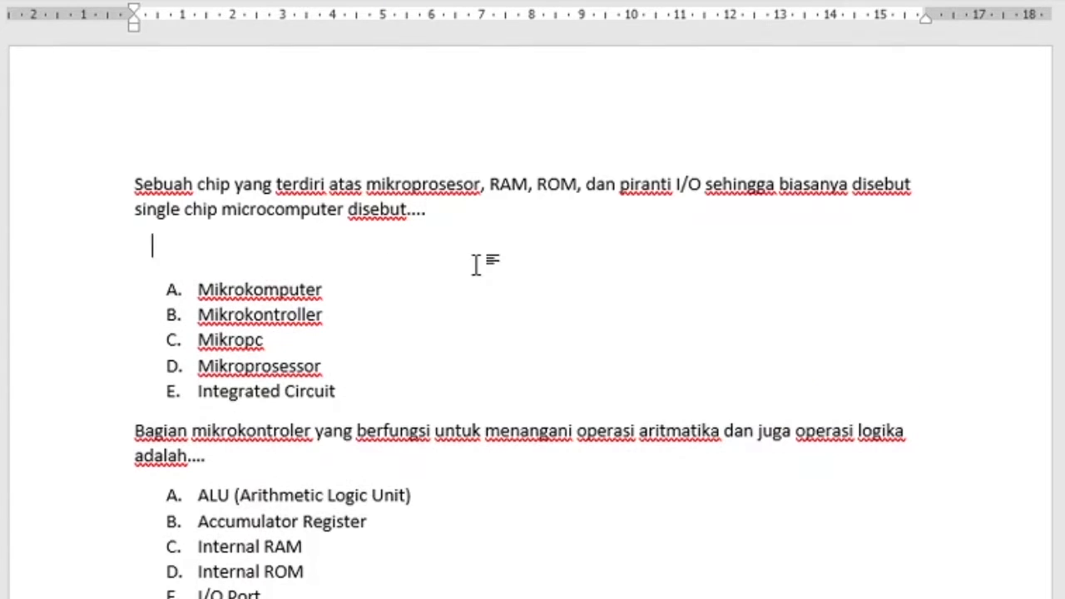
drag(178, 257, 237, 243)
key(BackSpace)
mouse_move(367, 350)
mouse_down()
mouse_move(121, 197)
mouse_move(124, 178)
mouse_move(359, 350)
mouse_up()
click(129, 186)
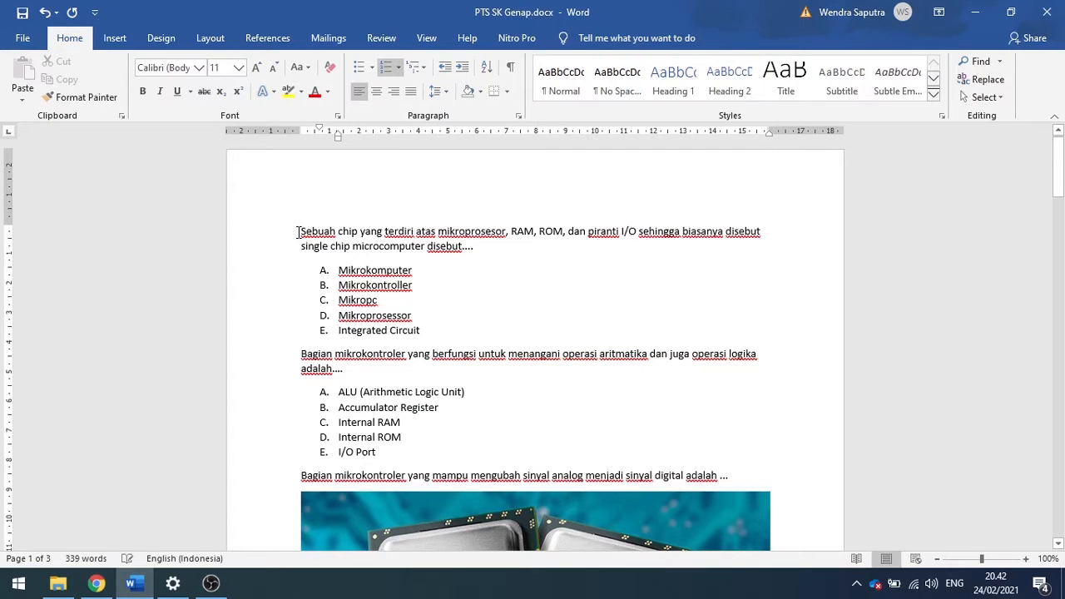
Save the Intel processor picture as a JPEG file named 3 in a new folder Soal inside Pictures.
drag(304, 233, 435, 321)
scroll(427, 336, down, 10)
scroll(424, 332, up, 8)
click(453, 329)
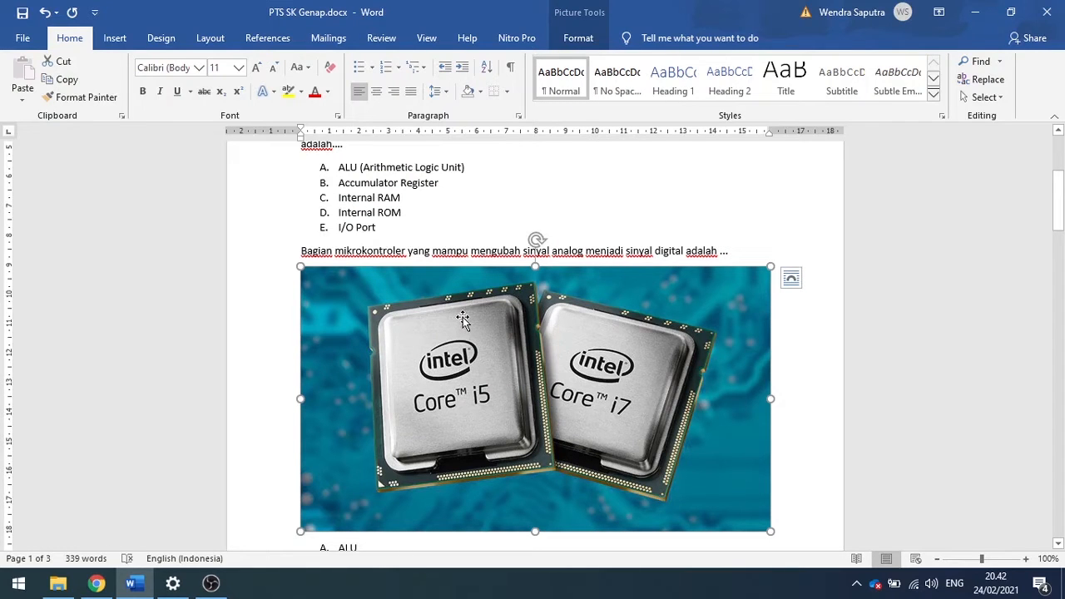
right_click(474, 323)
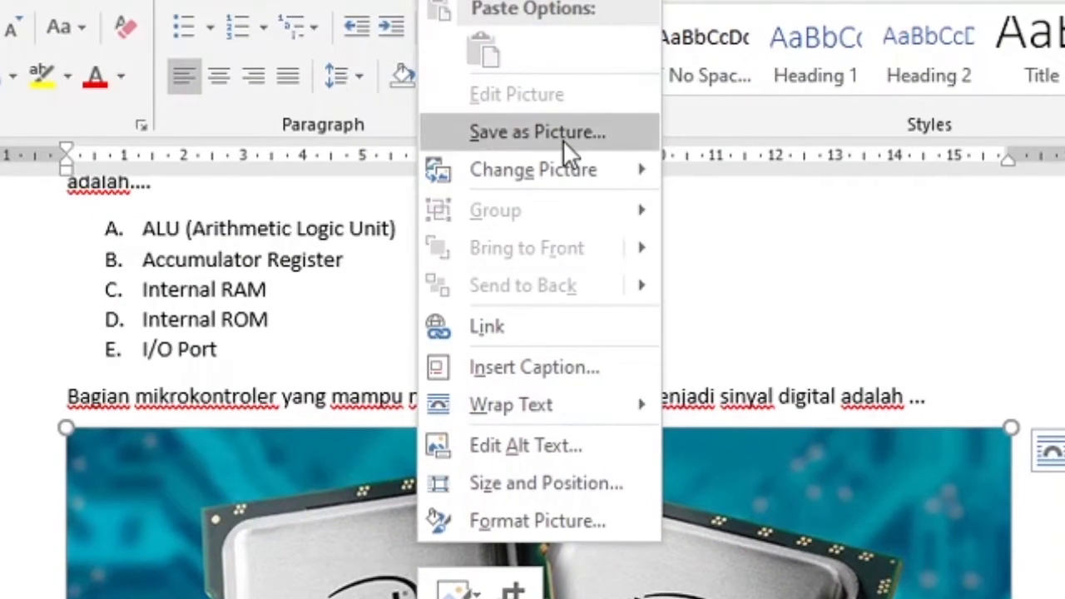
click(556, 133)
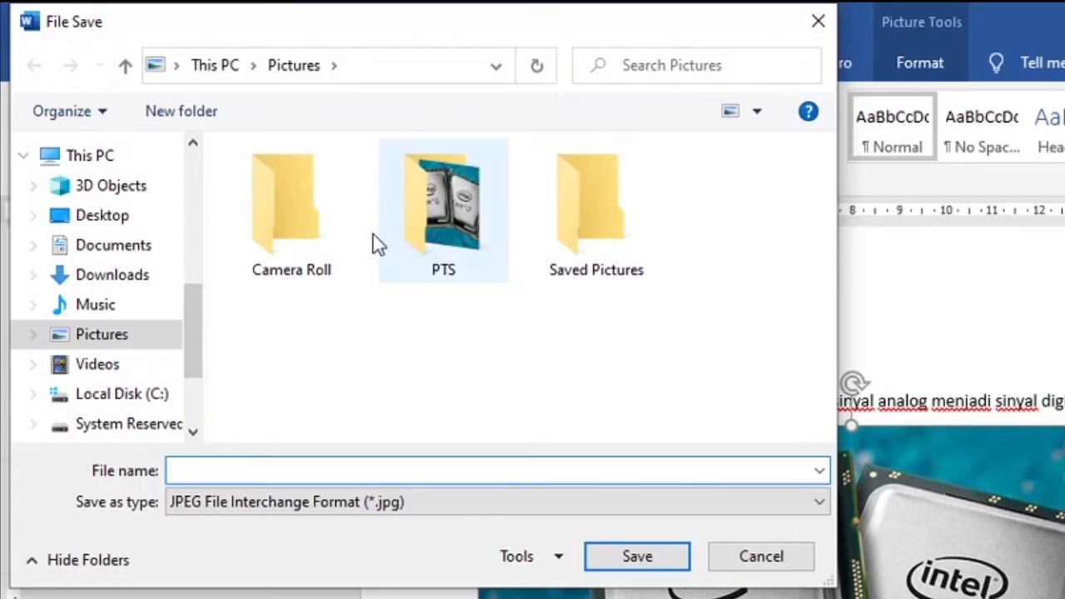
click(202, 129)
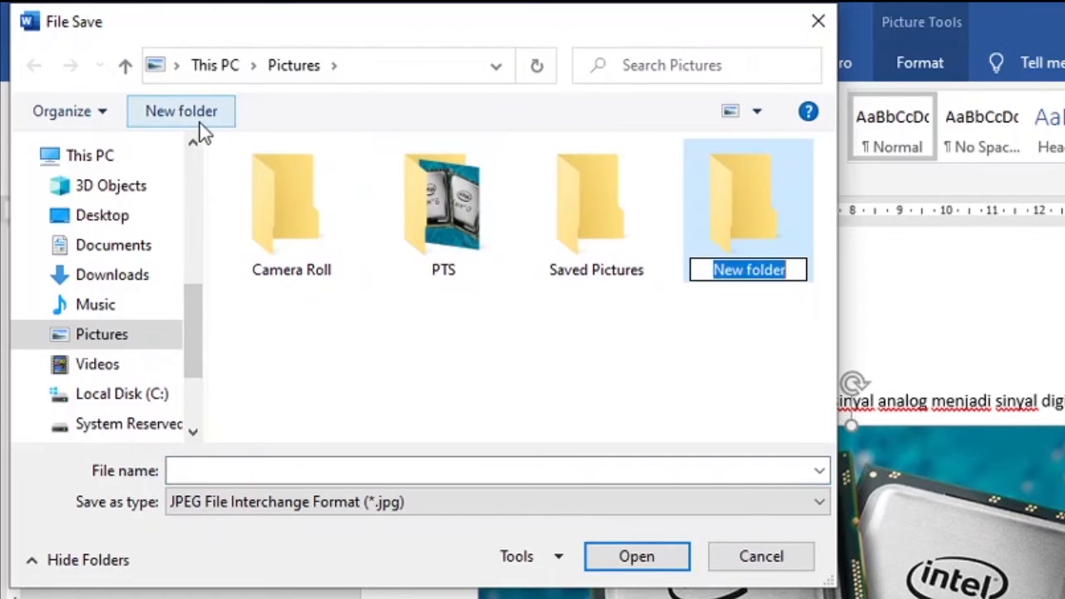
text(Soal)
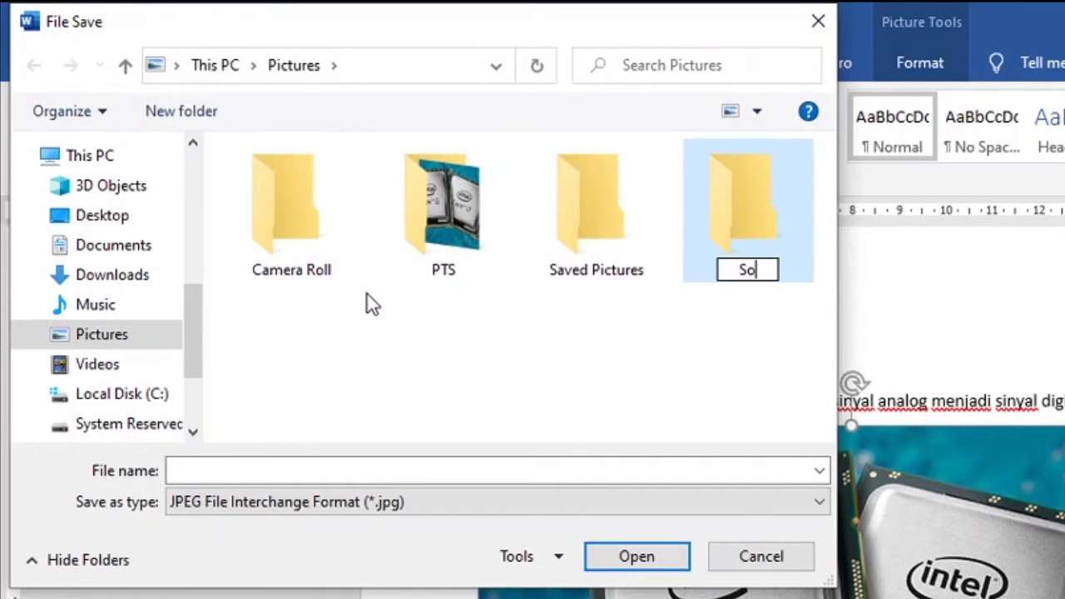
key(Return)
key(Return)
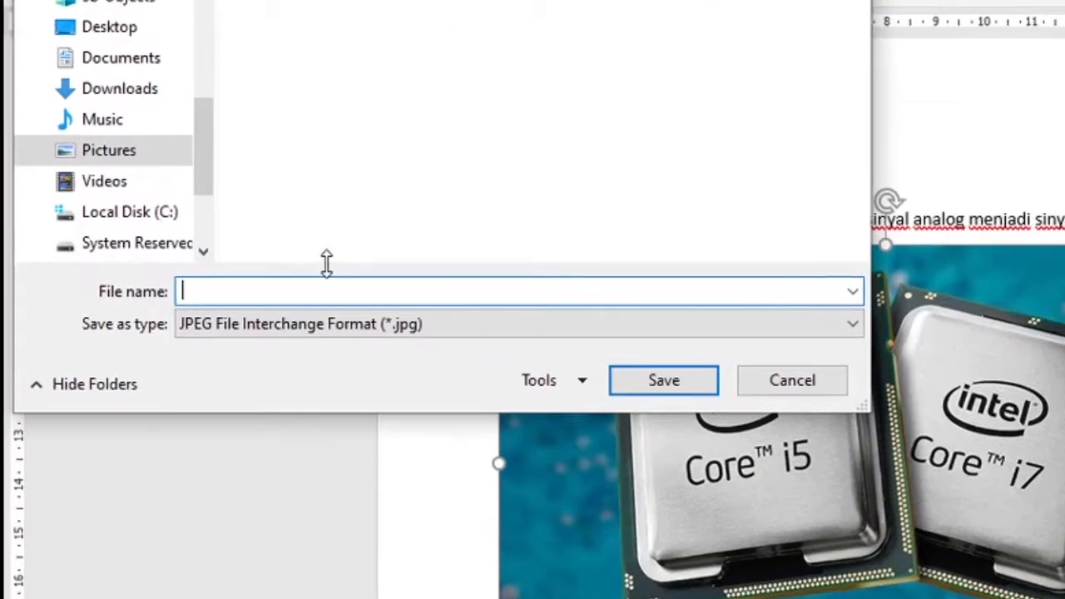
text(3)
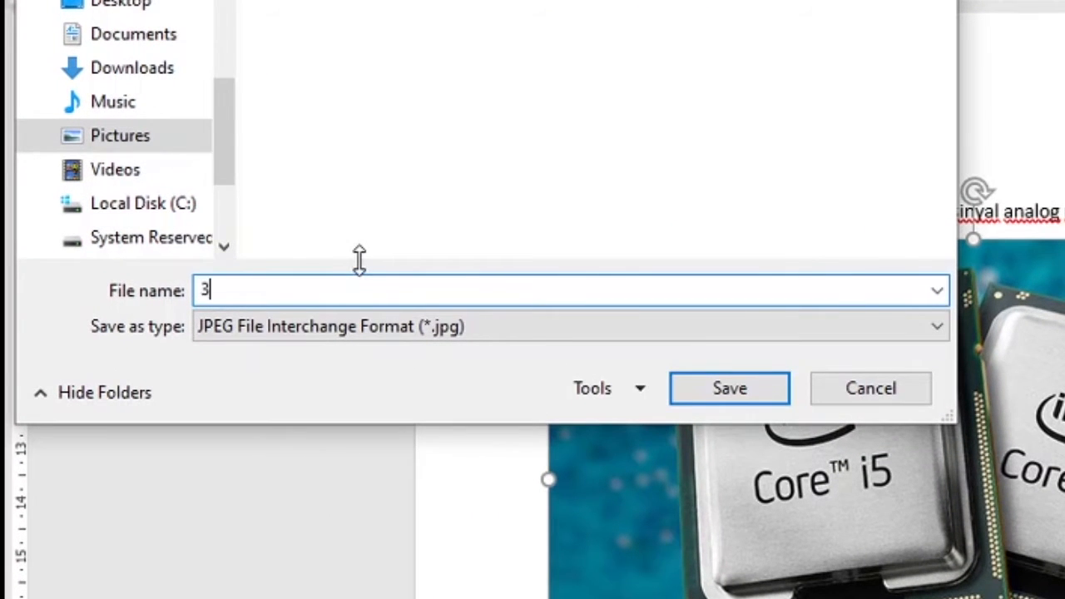
click(748, 391)
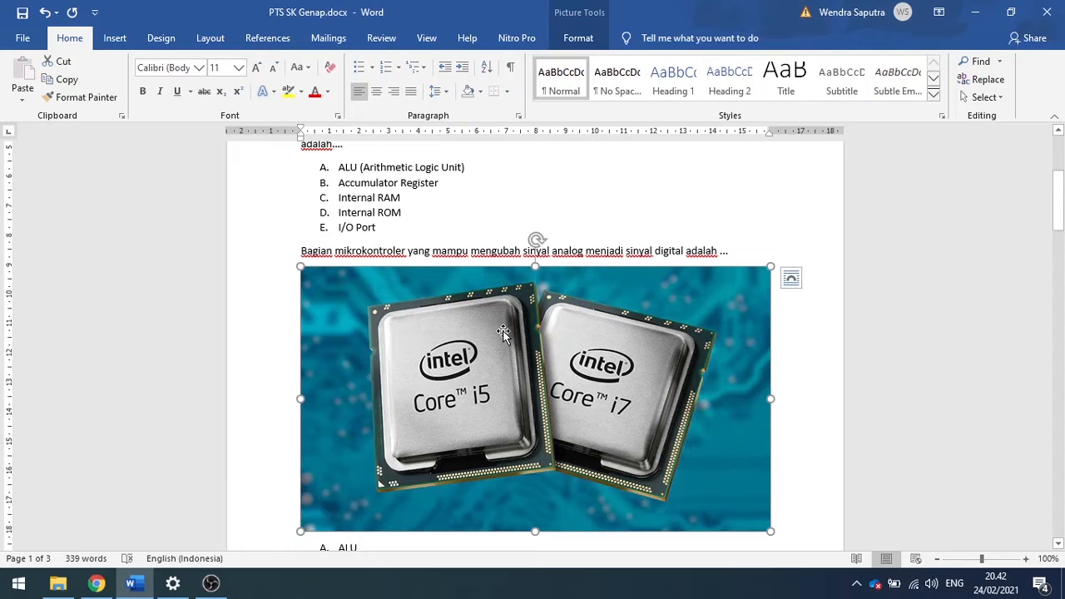
Delete the Intel processor picture from the third question and save the document.
key(Delete)
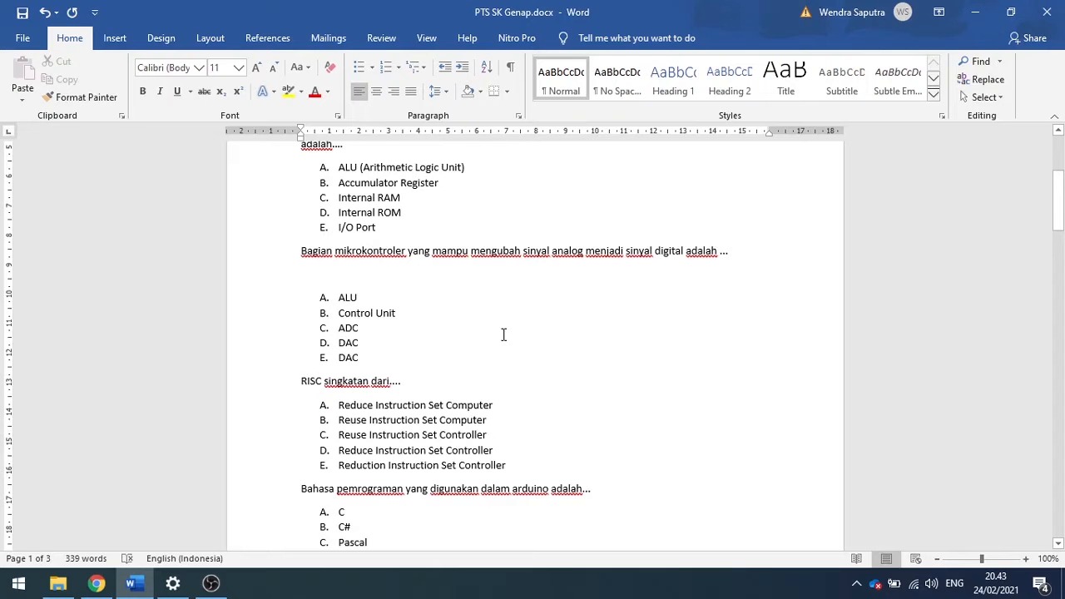
drag(1058, 214, 1059, 388)
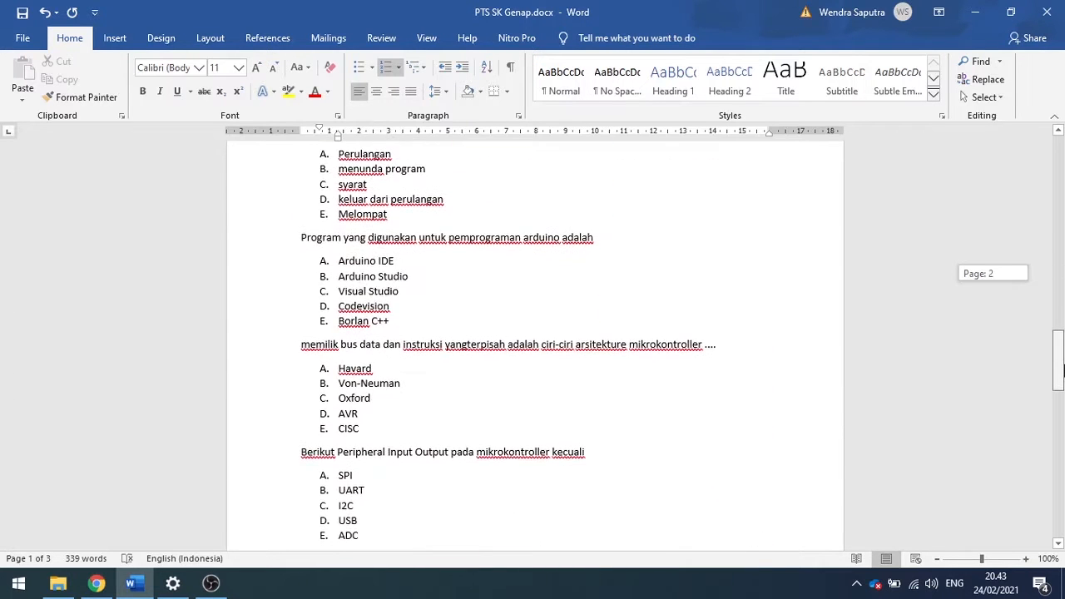
click(20, 15)
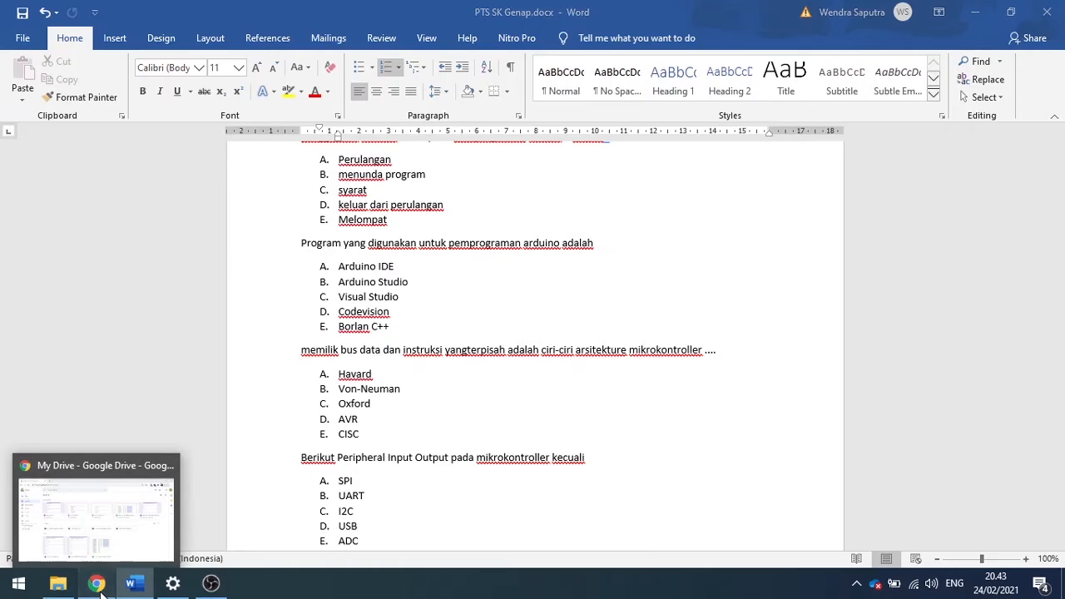
Switch to Google Drive in Chrome, create a folder named PTS Sistem Komputer in My Drive and open it.
click(99, 589)
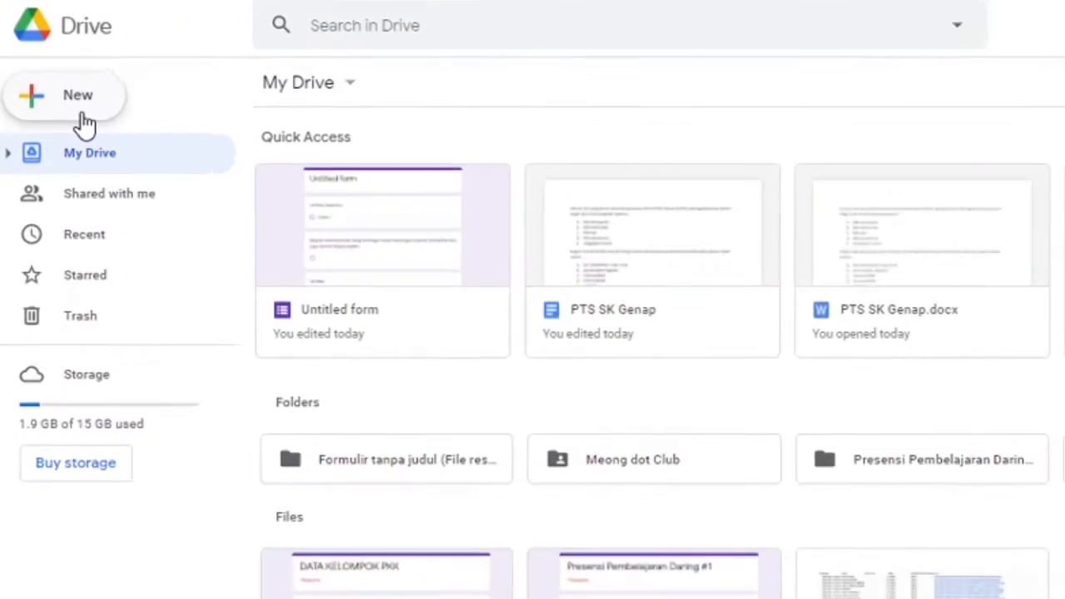
click(54, 127)
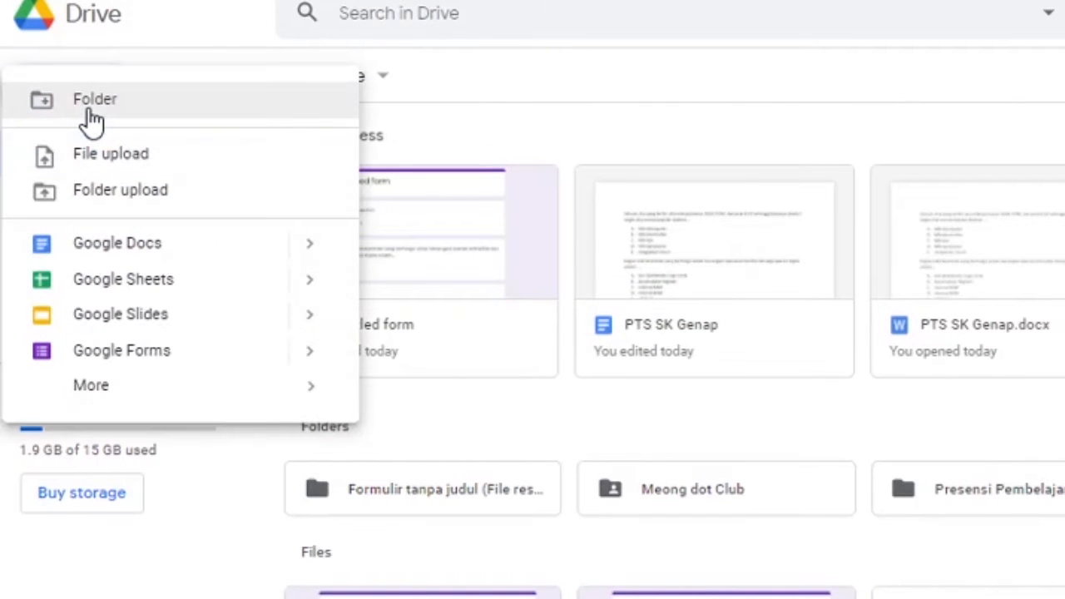
click(88, 111)
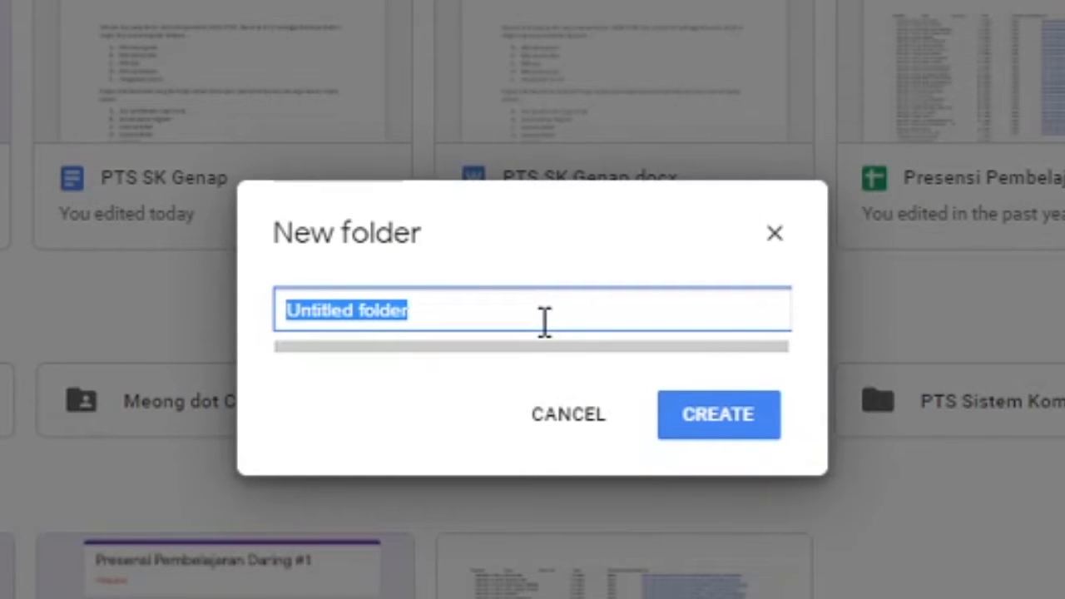
text(PTS Sistem Komputer)
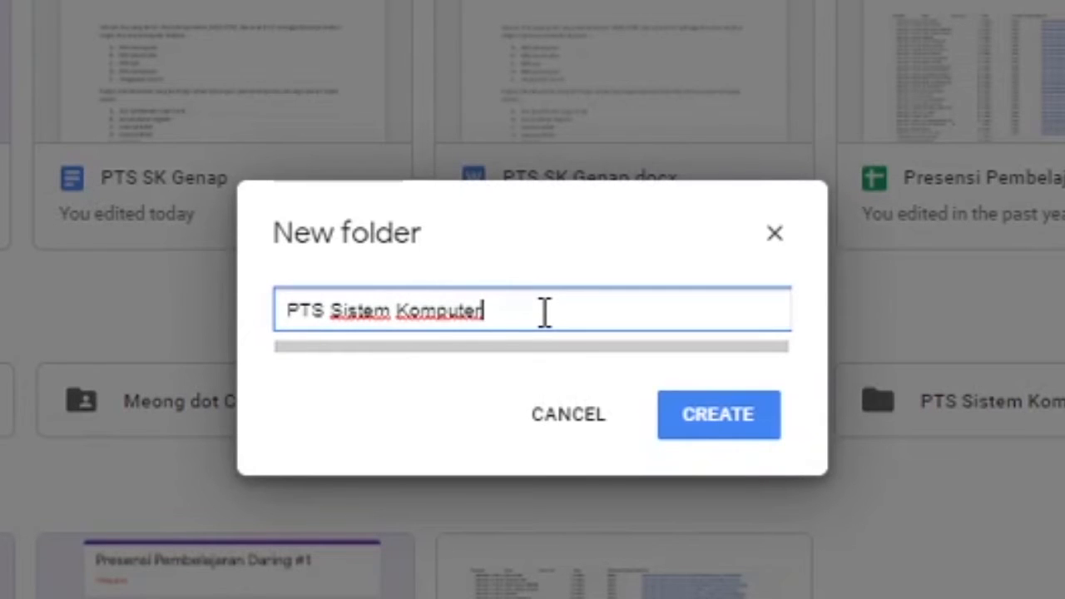
click(714, 429)
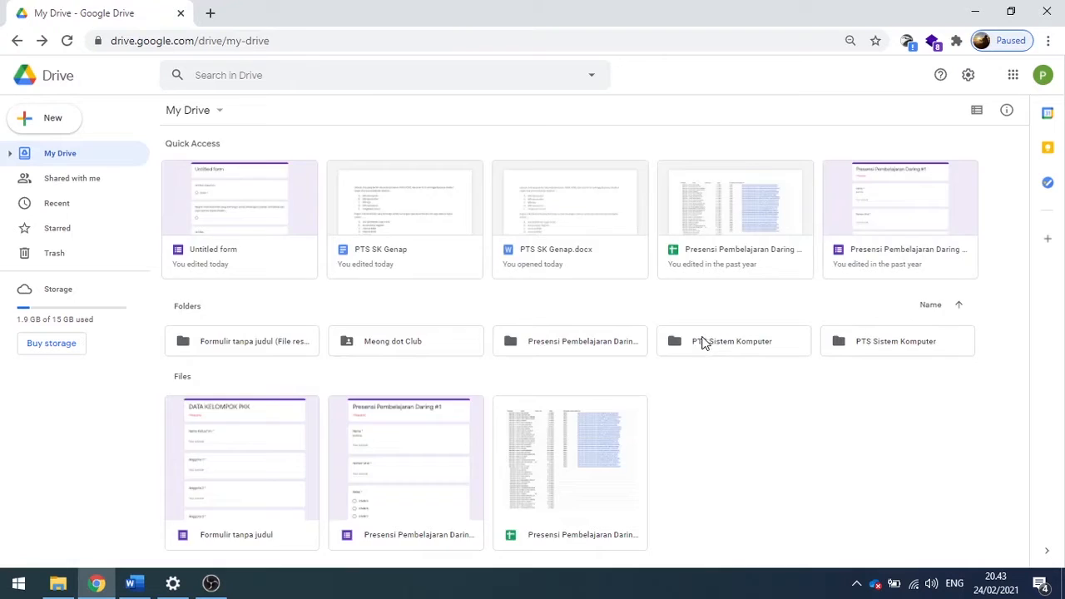
double_click(701, 344)
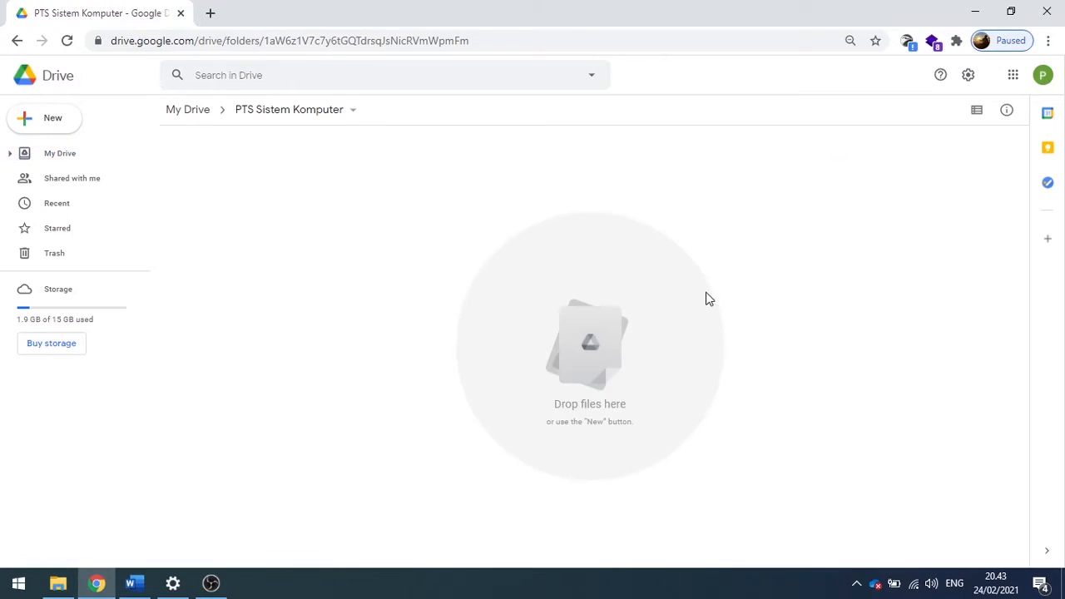
Upload PTS SK Genap.docx from the local SK folder in File Explorer to the PTS Sistem Komputer folder in Drive.
click(58, 583)
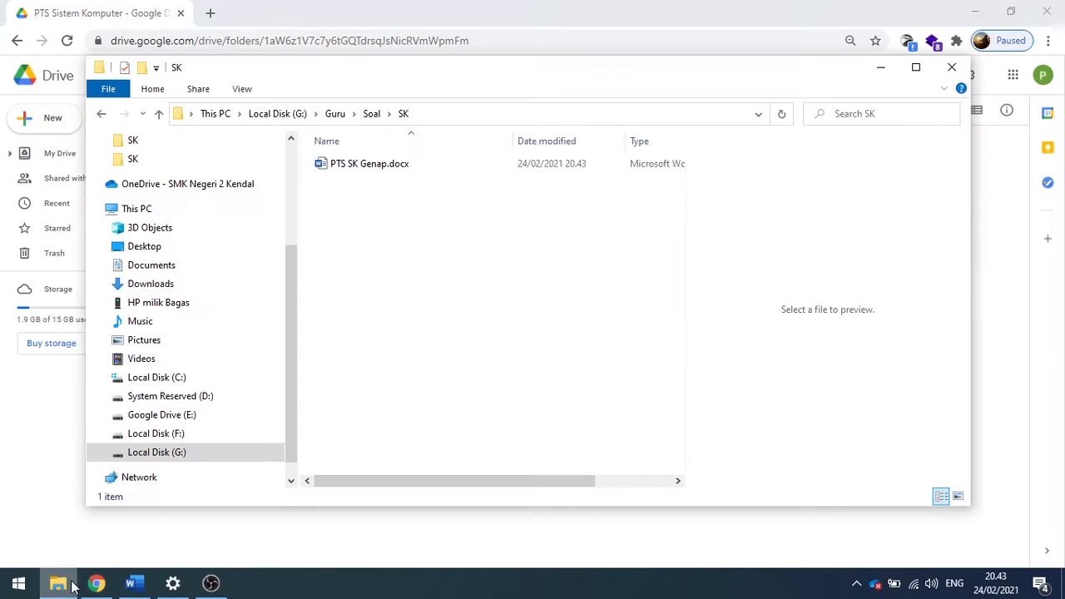
click(397, 167)
drag(374, 173, 414, 239)
key(alt+Tab)
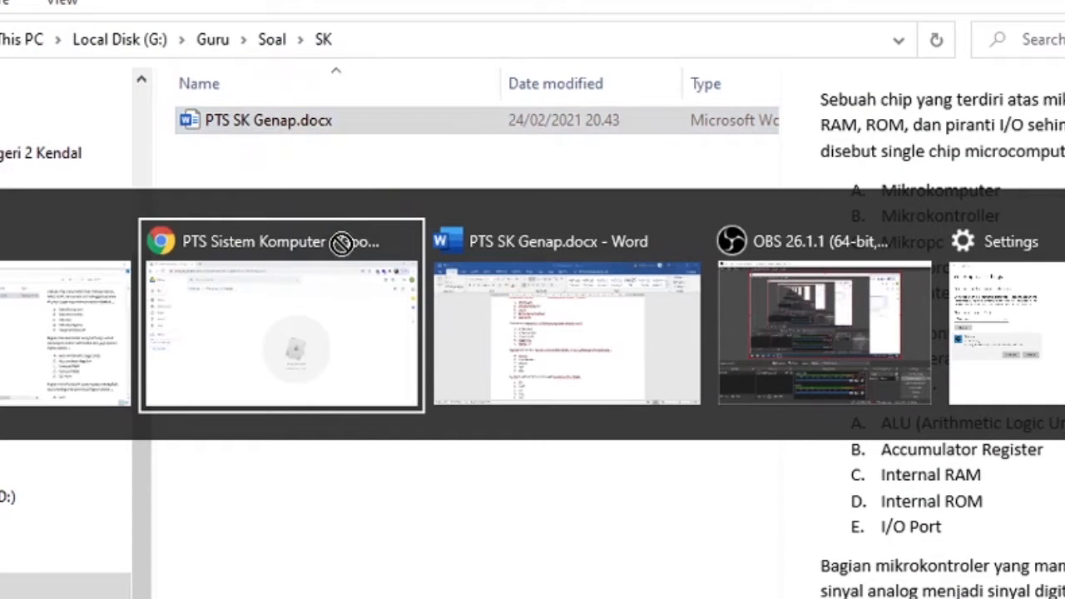
drag(341, 243, 458, 349)
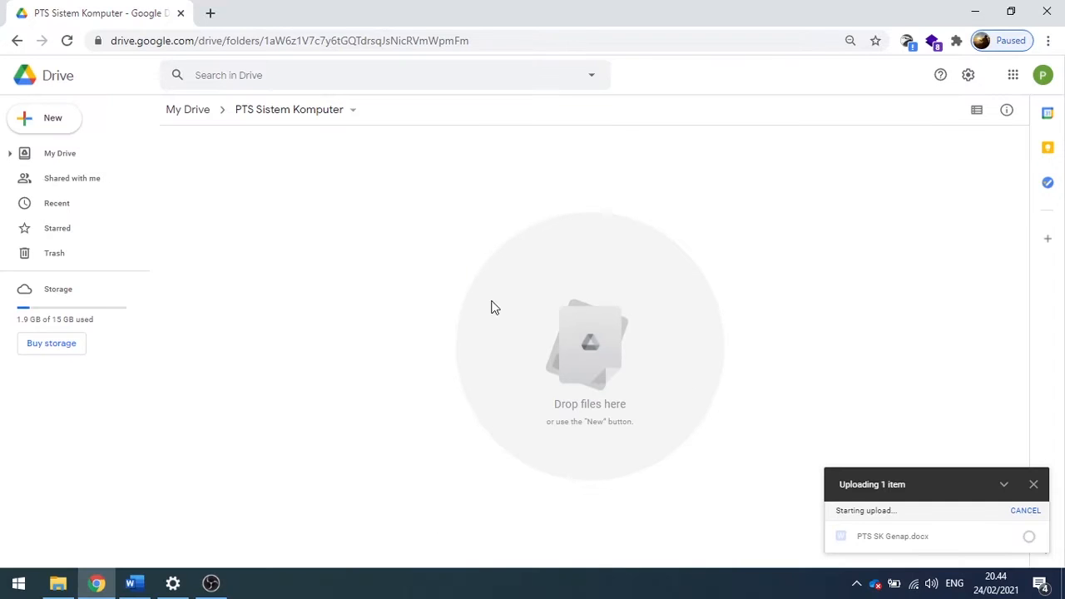
Open the uploaded PTS SK Genap.docx in Google Docs and save it as a Google Docs file.
double_click(249, 247)
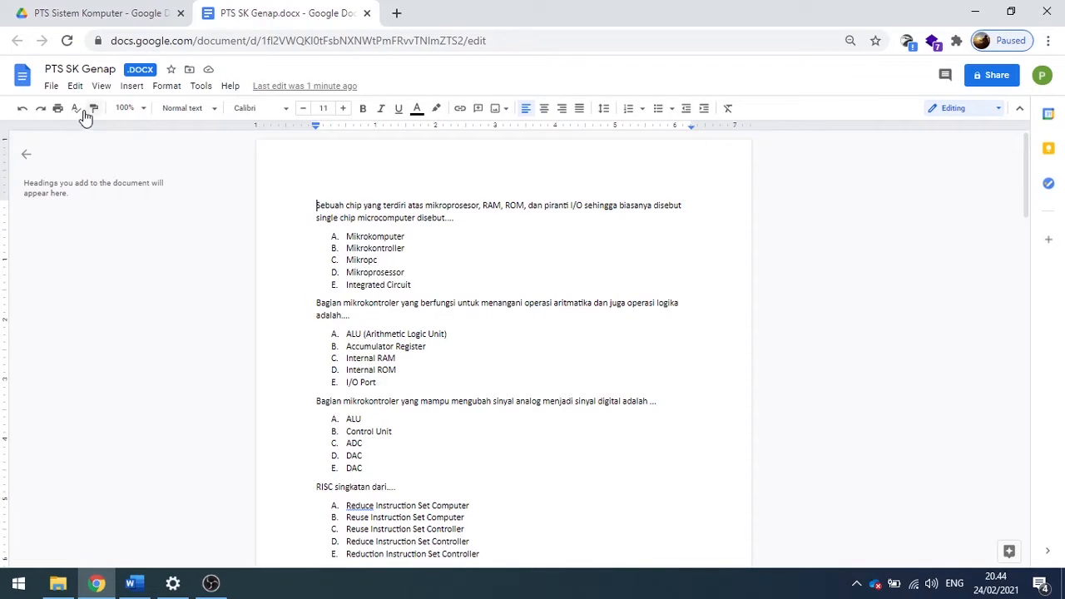
click(49, 90)
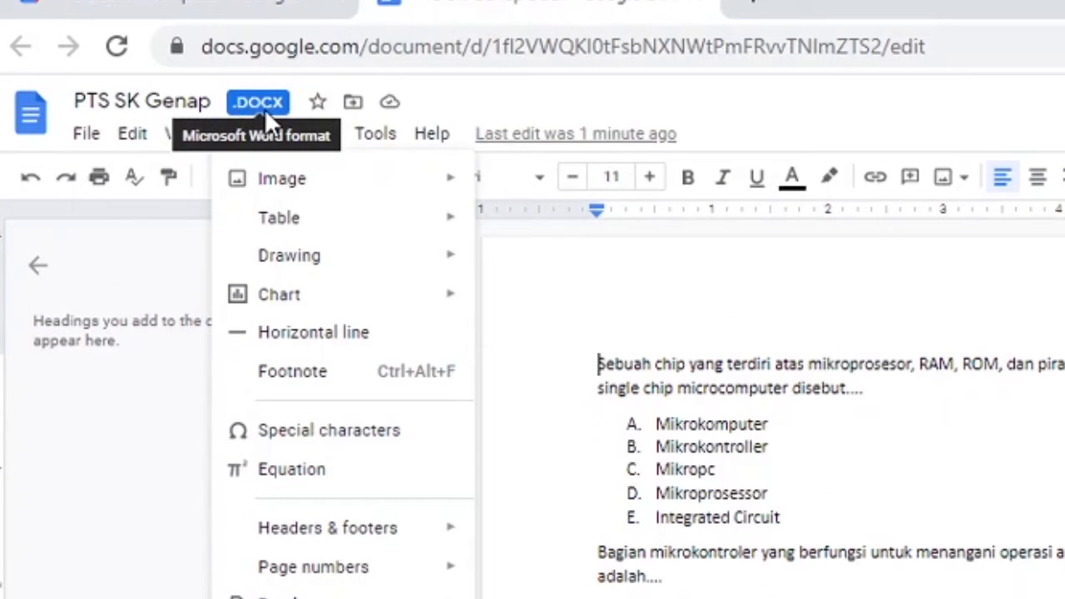
key(Right)
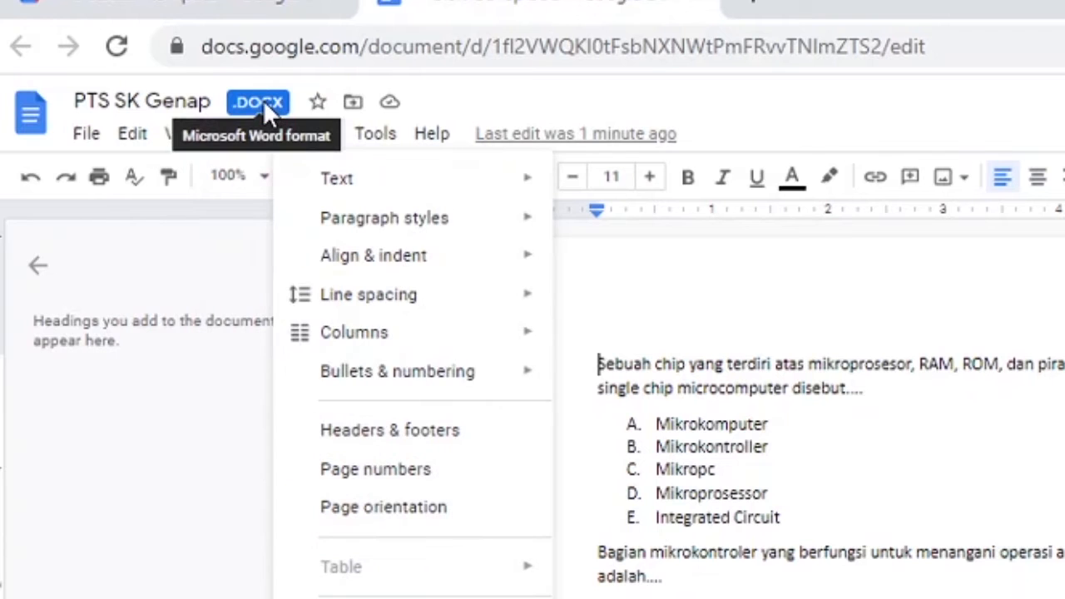
click(83, 140)
click(83, 140)
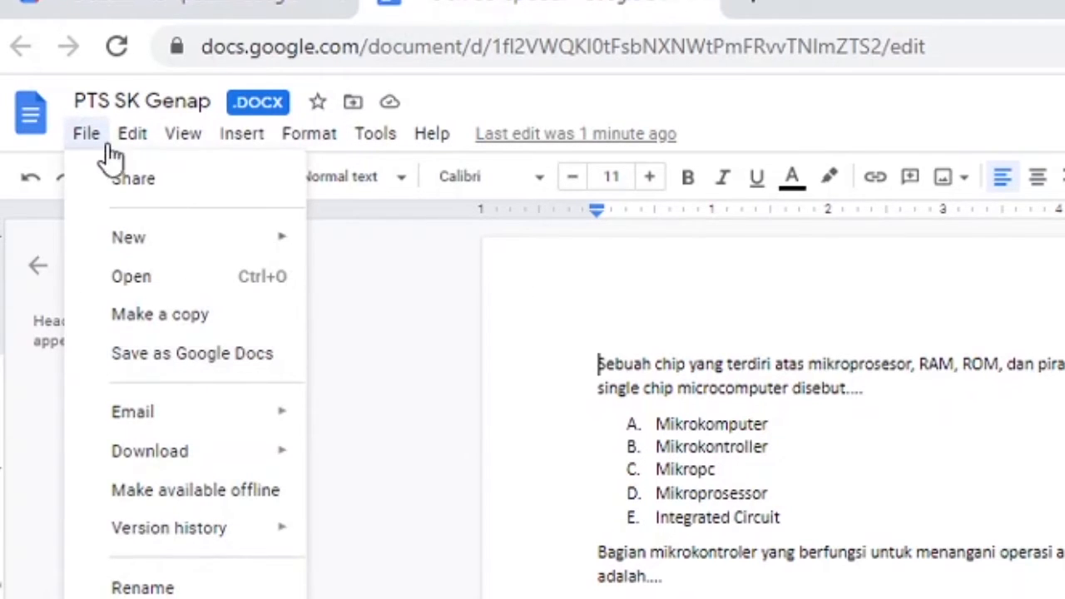
click(92, 148)
click(90, 141)
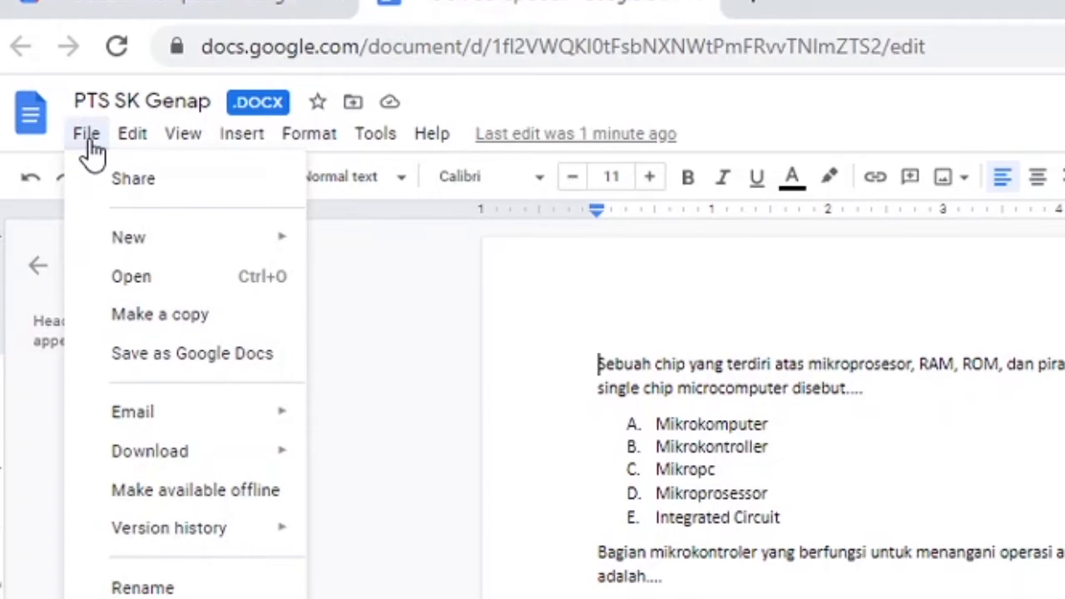
click(158, 358)
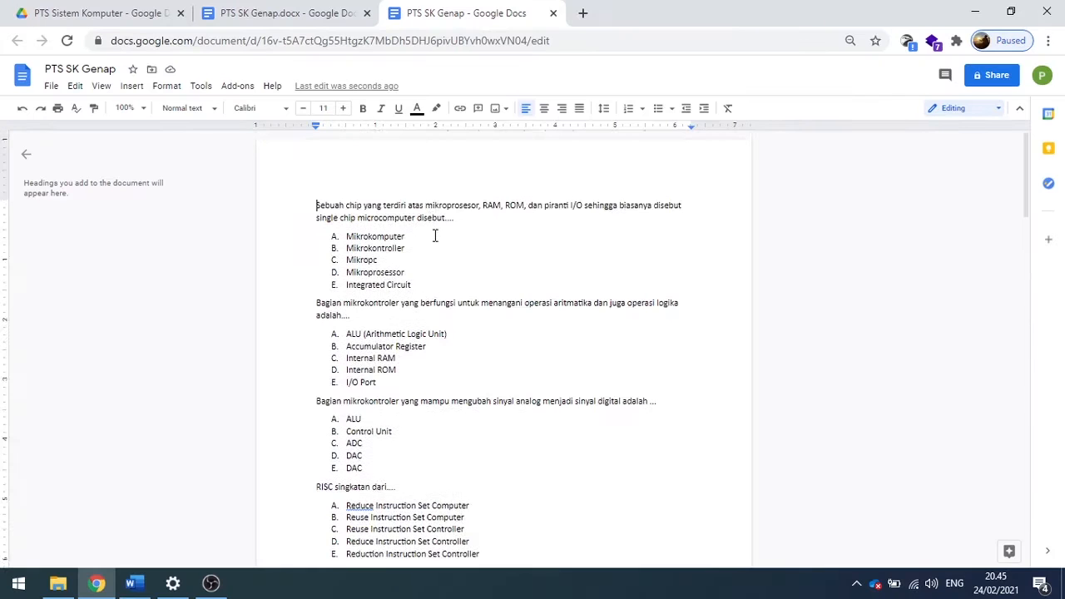
Check the converted document's questions and return to the PTS Sistem Komputer folder in Drive.
scroll(436, 236, down, 9)
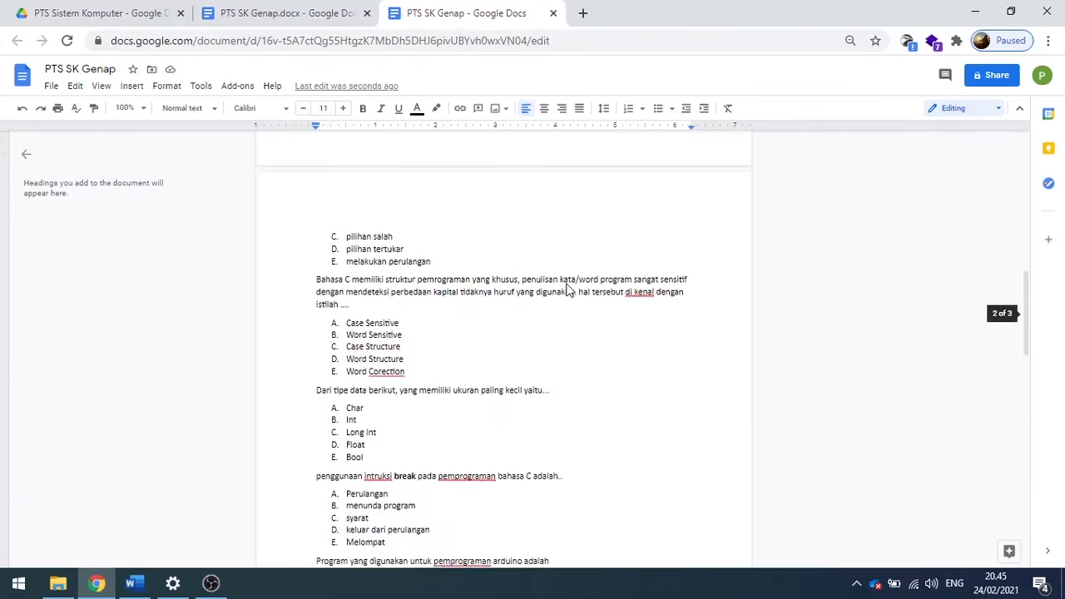
scroll(569, 288, up, 9)
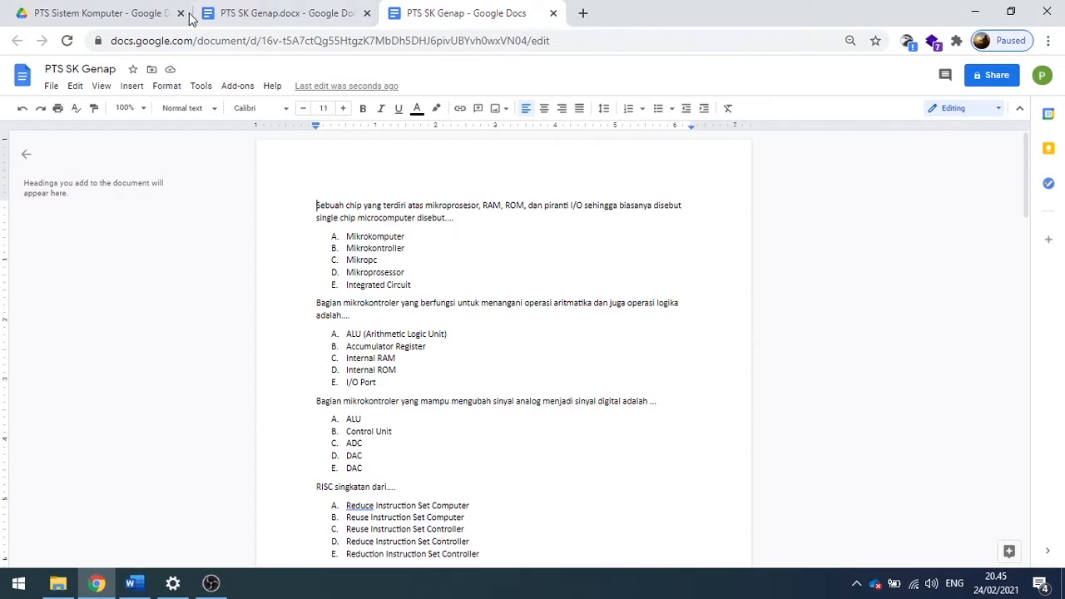
click(138, 8)
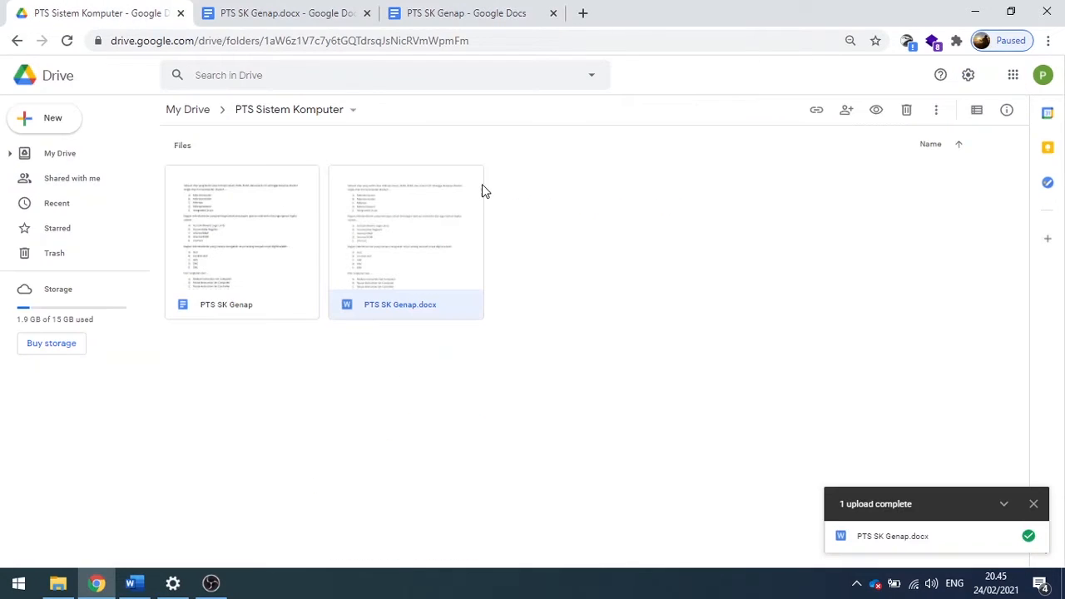
click(509, 338)
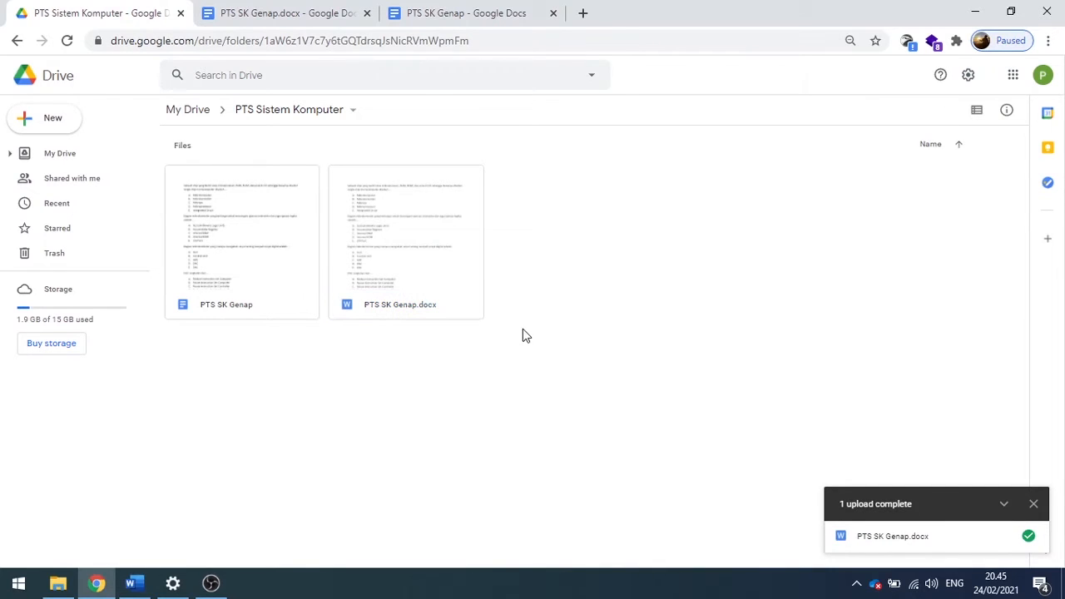
click(269, 260)
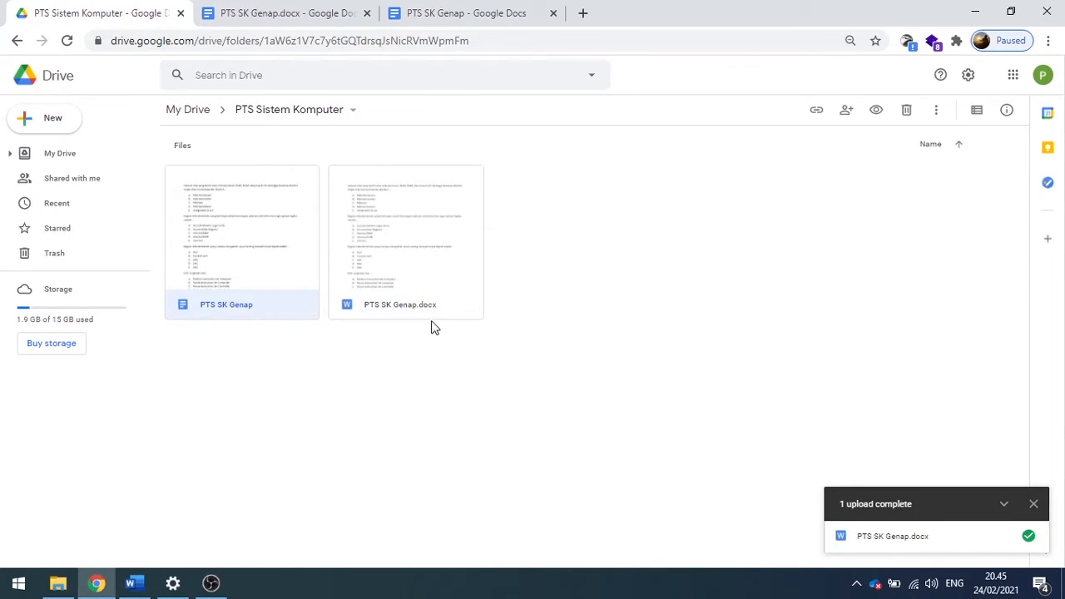
click(406, 269)
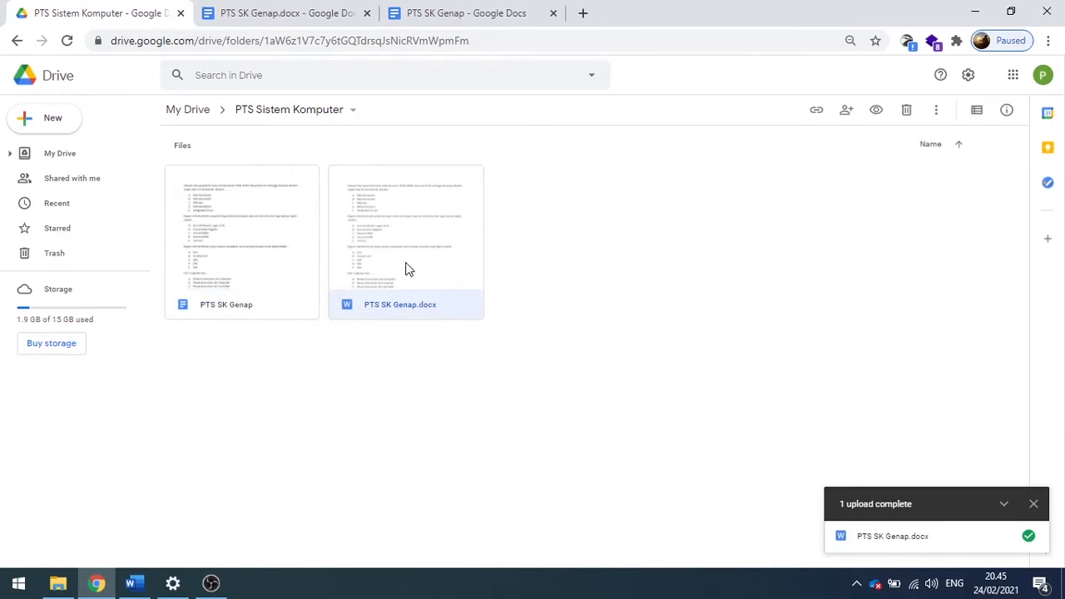
click(280, 295)
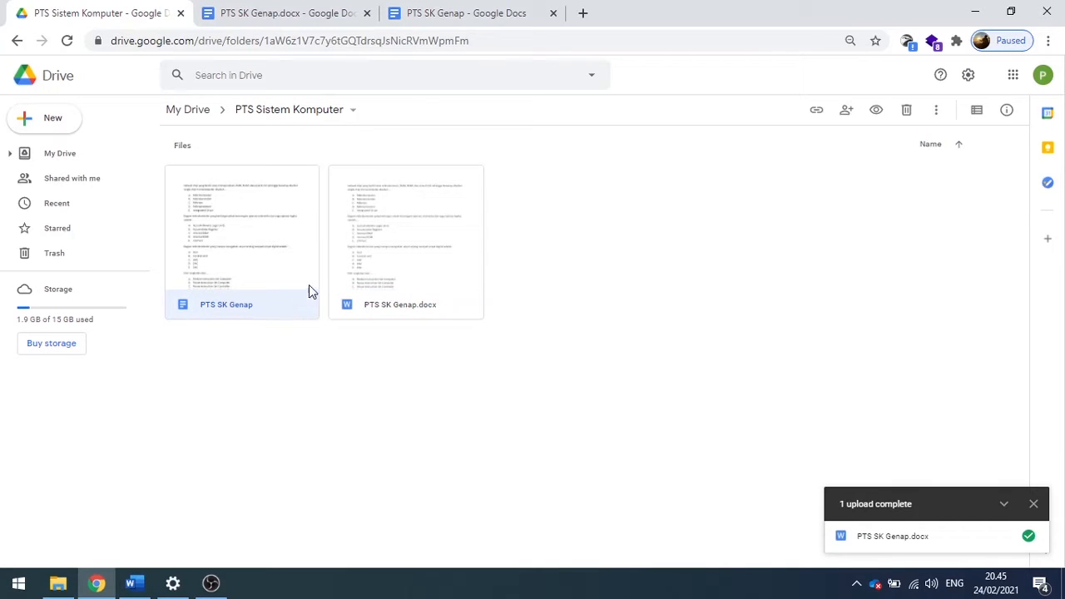
Create a new Google Form in the PTS Sistem Komputer folder.
click(41, 114)
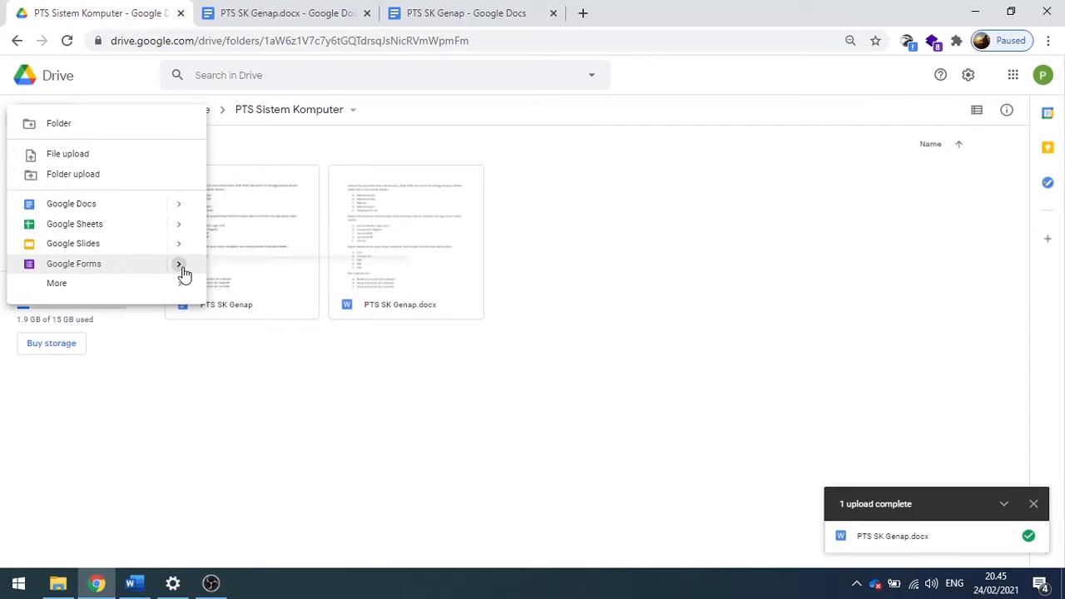
mouse_move(183, 274)
click(237, 274)
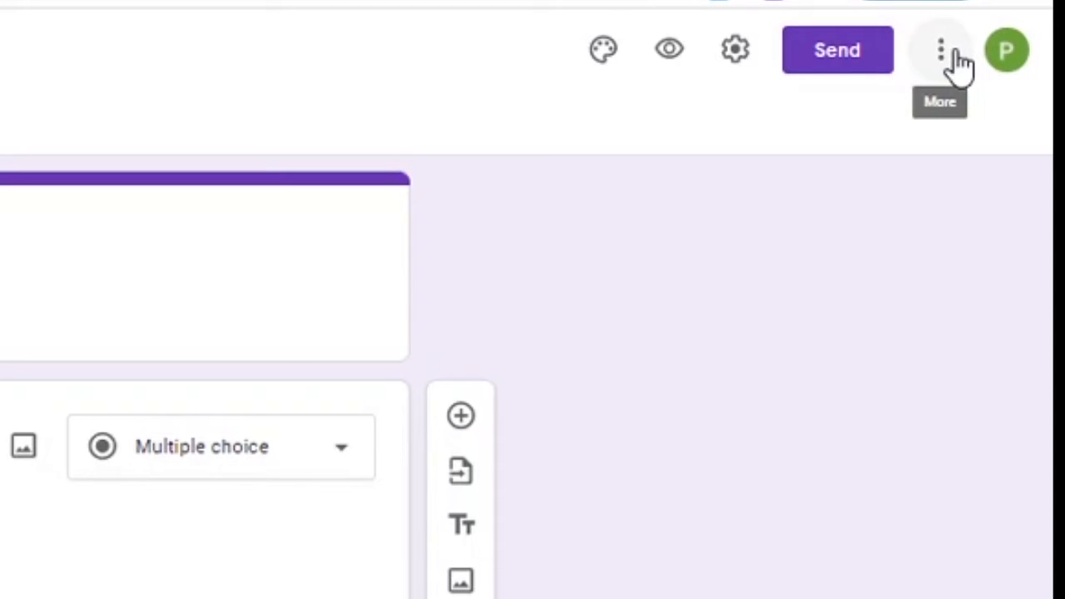
Open the form's add-on marketplace and search it for Form Builder.
click(958, 60)
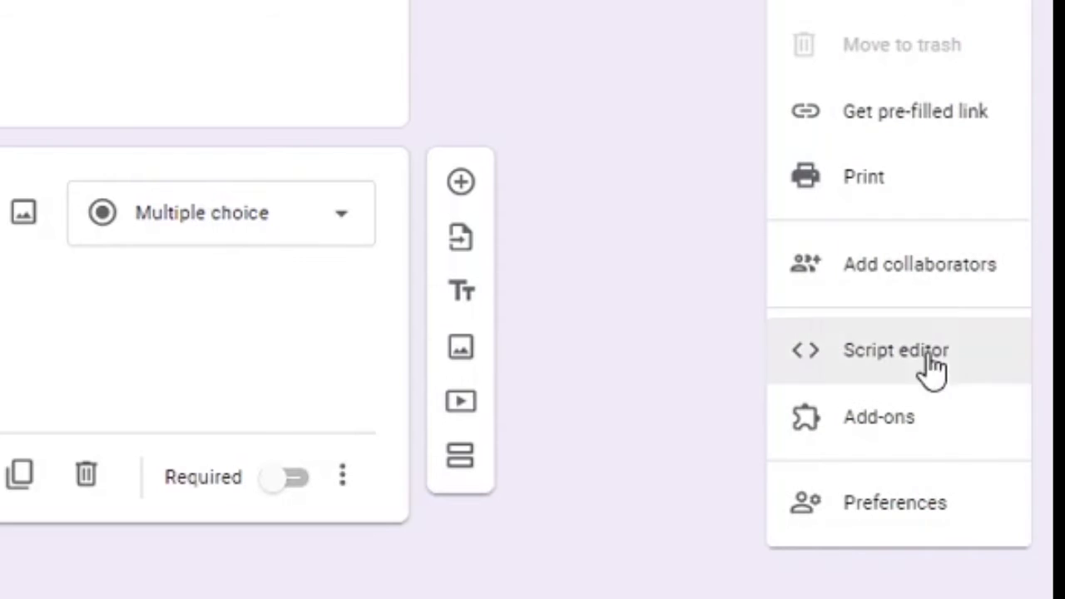
click(911, 419)
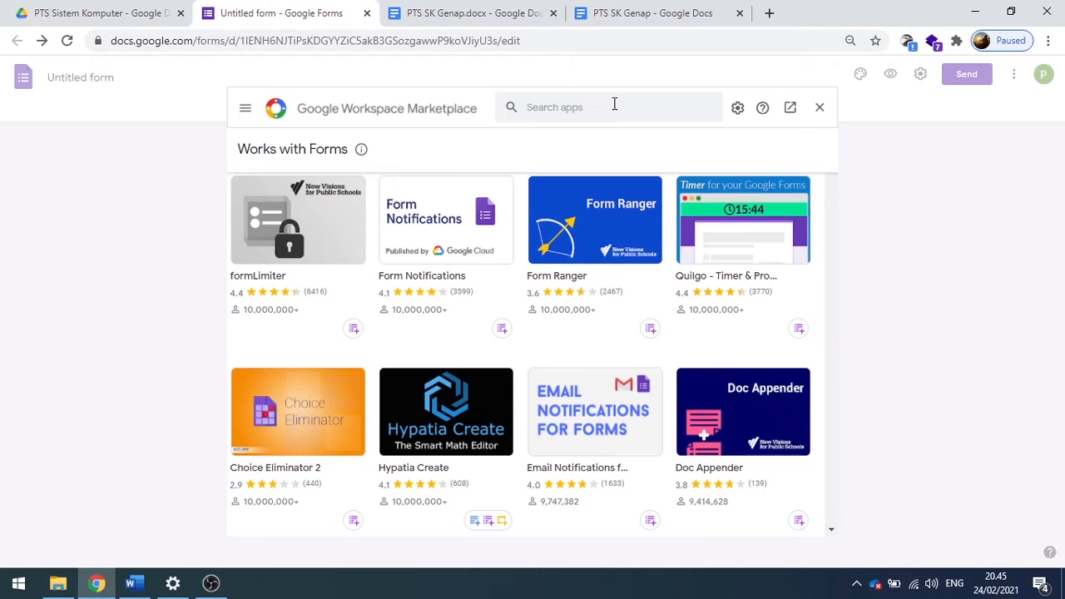
click(614, 106)
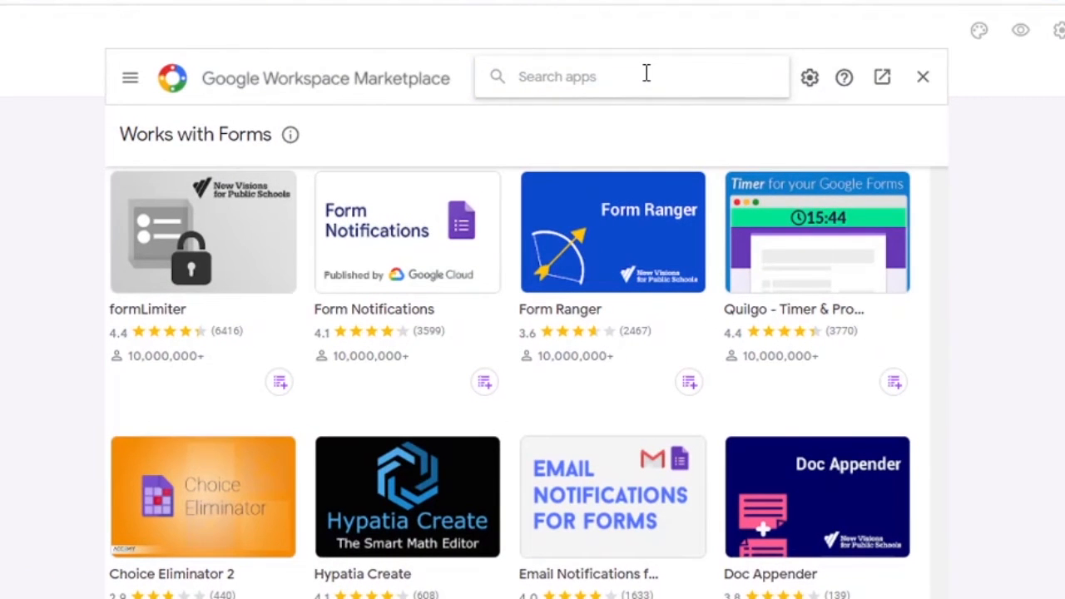
text(form)
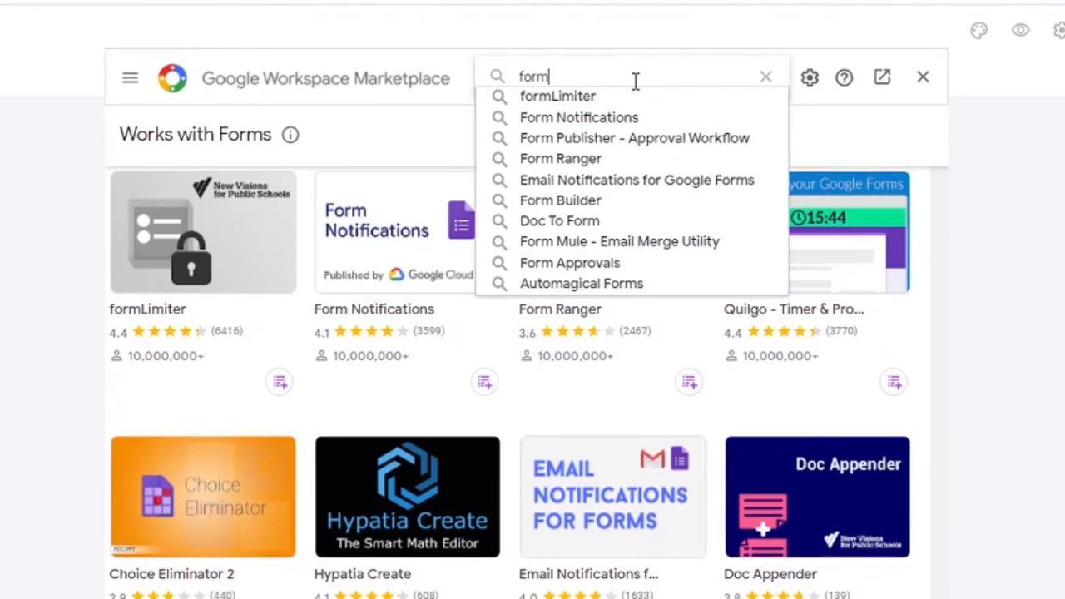
text( builde)
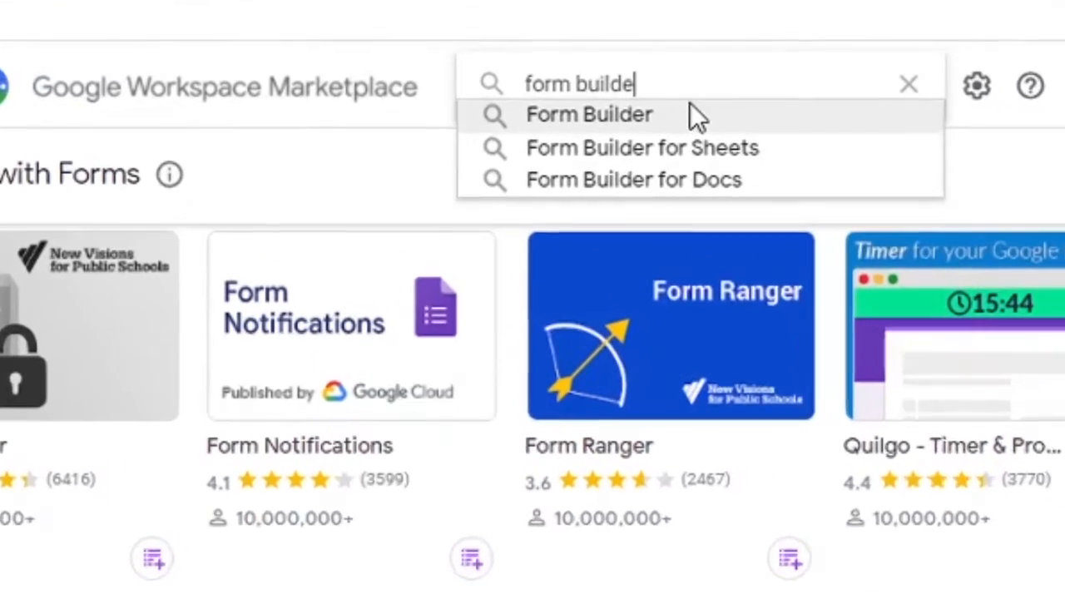
text(r)
click(698, 115)
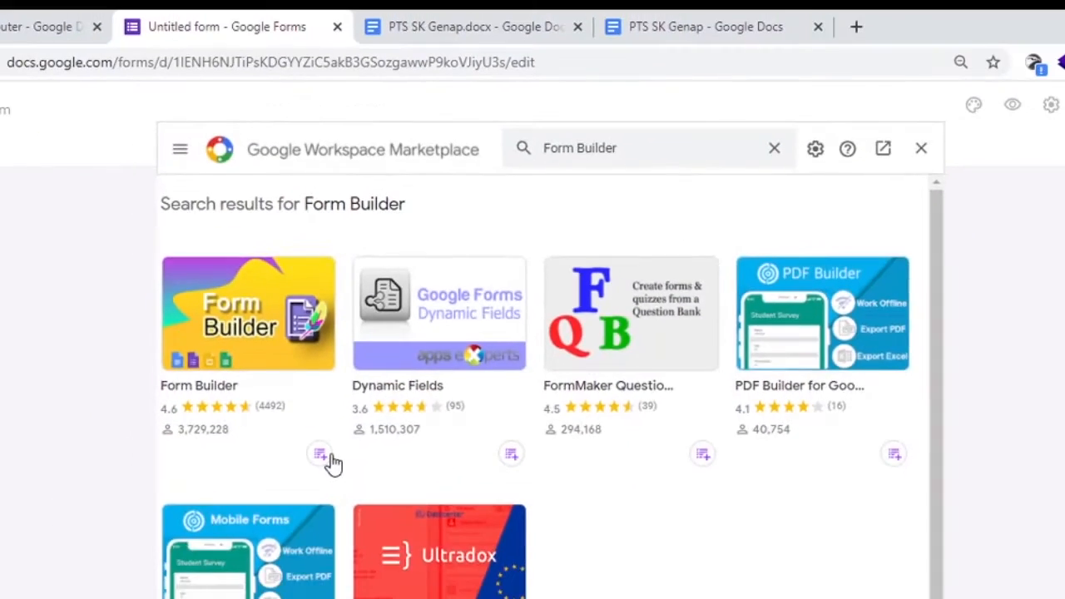
Install the Form Builder add-on by Jivrus Technologies, authorize it with the Google account and close the marketplace.
click(158, 594)
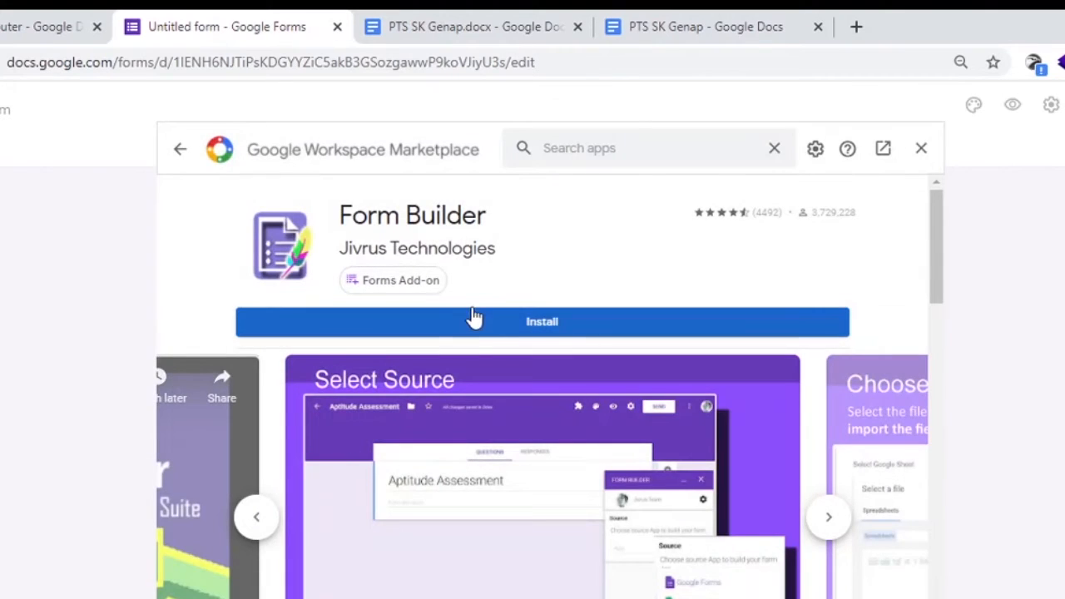
click(488, 328)
click(642, 499)
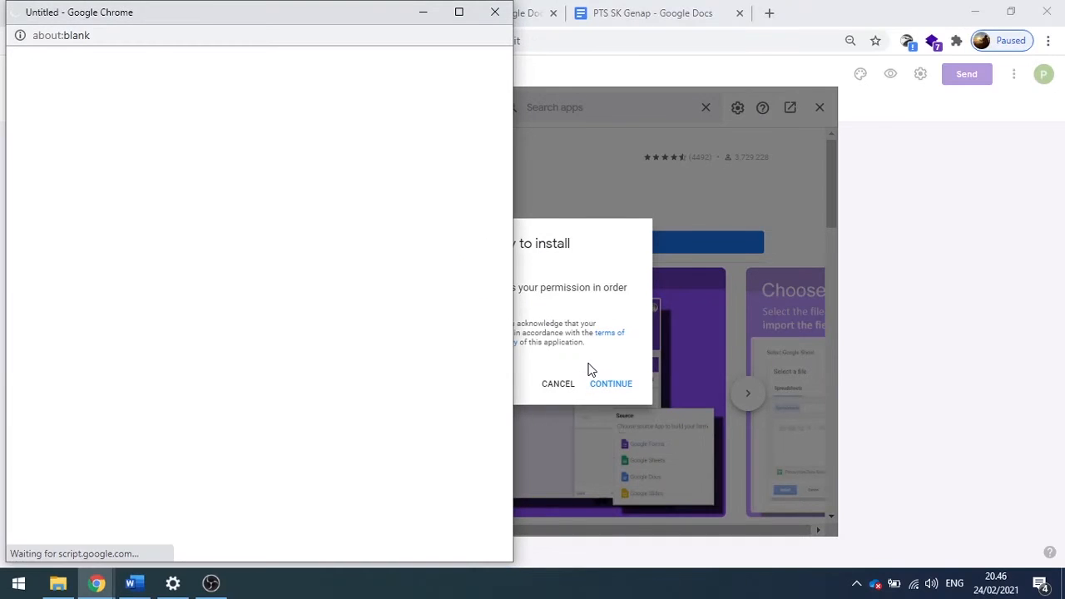
click(175, 292)
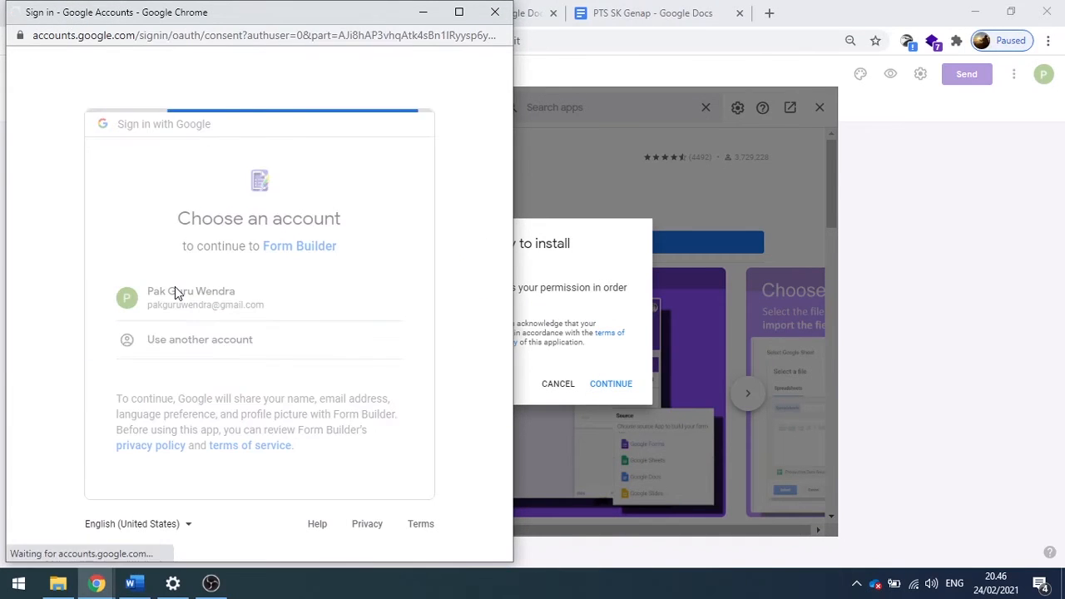
click(363, 448)
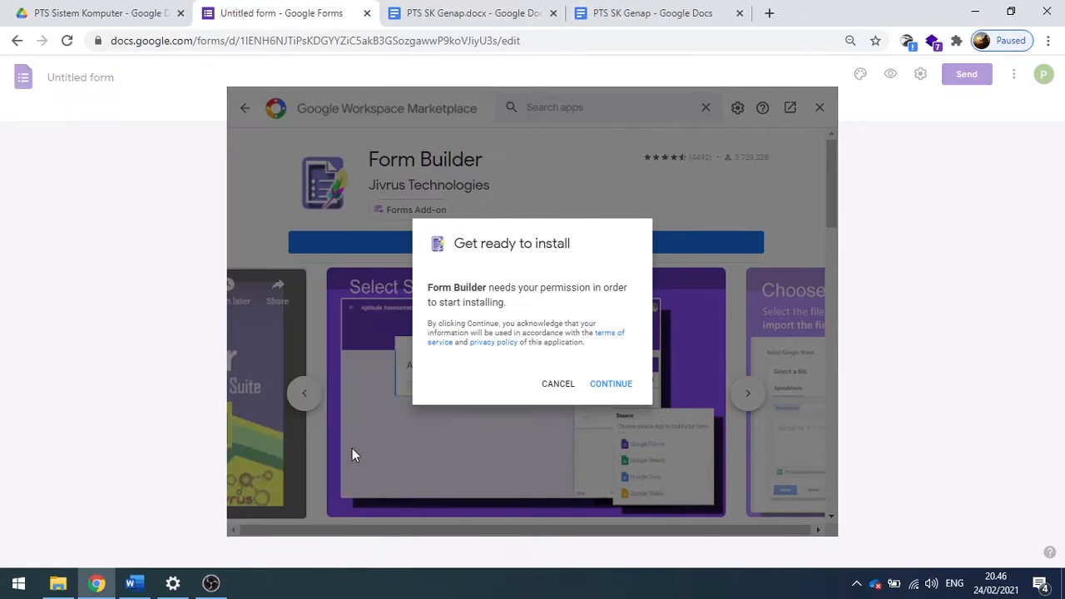
click(630, 454)
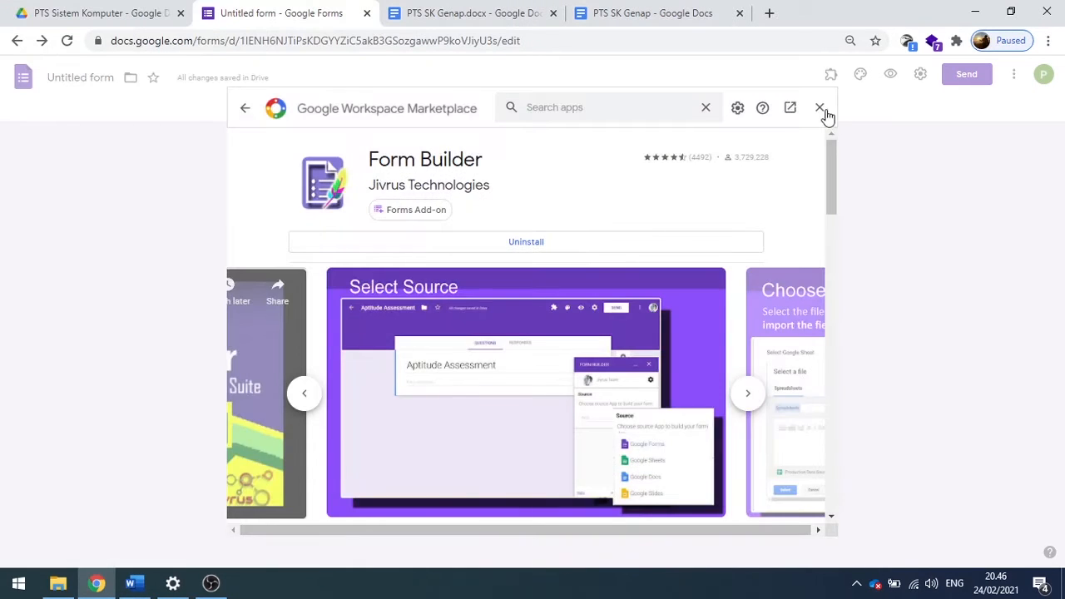
click(820, 109)
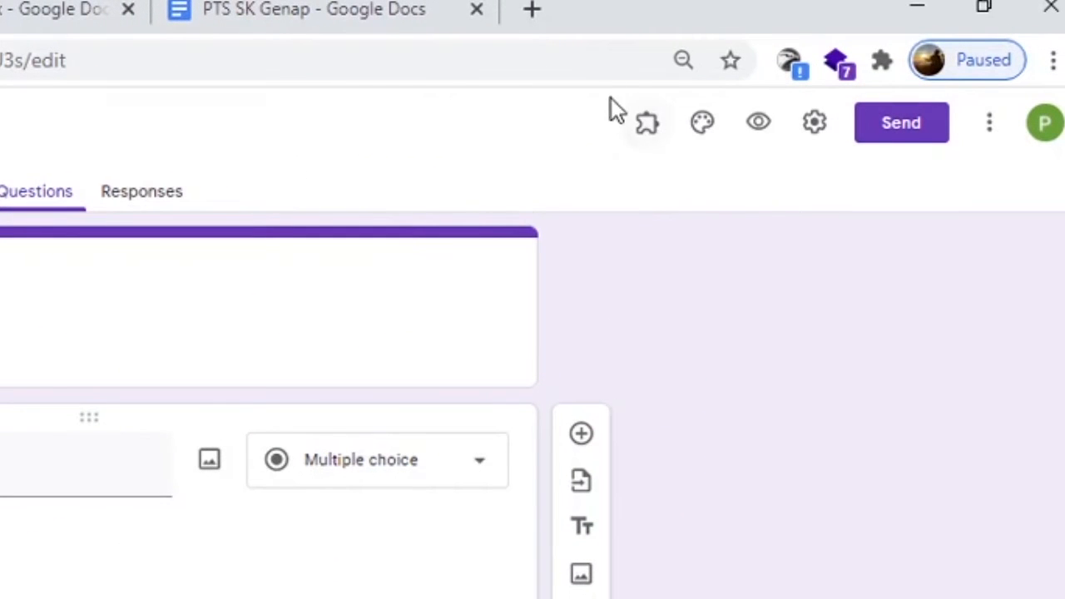
Start the Form Builder add-on and choose the Google Docs file PTS SK Genap as its import source.
click(658, 133)
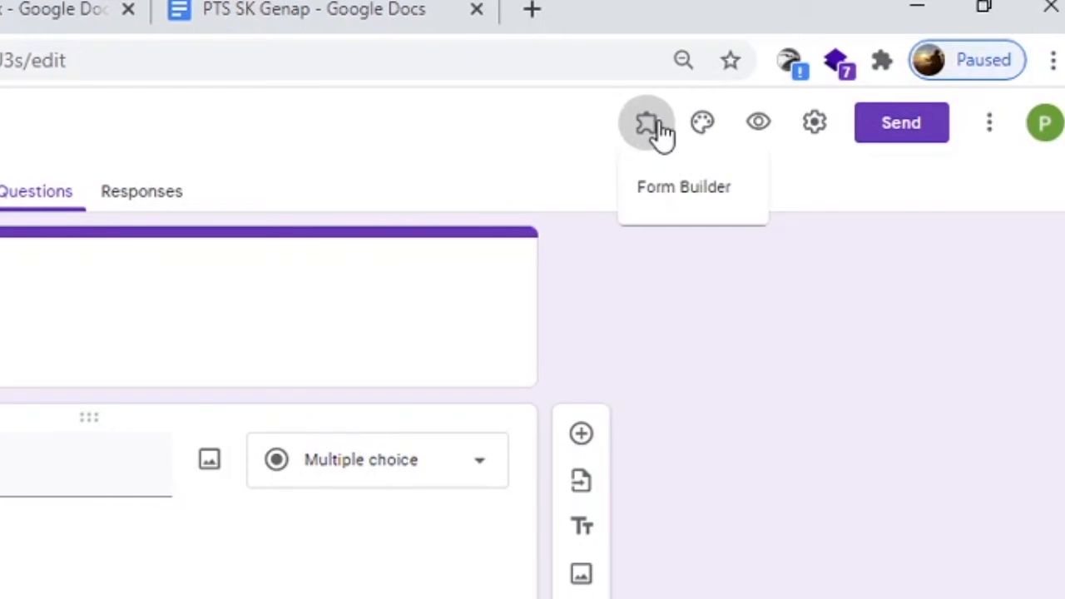
click(666, 203)
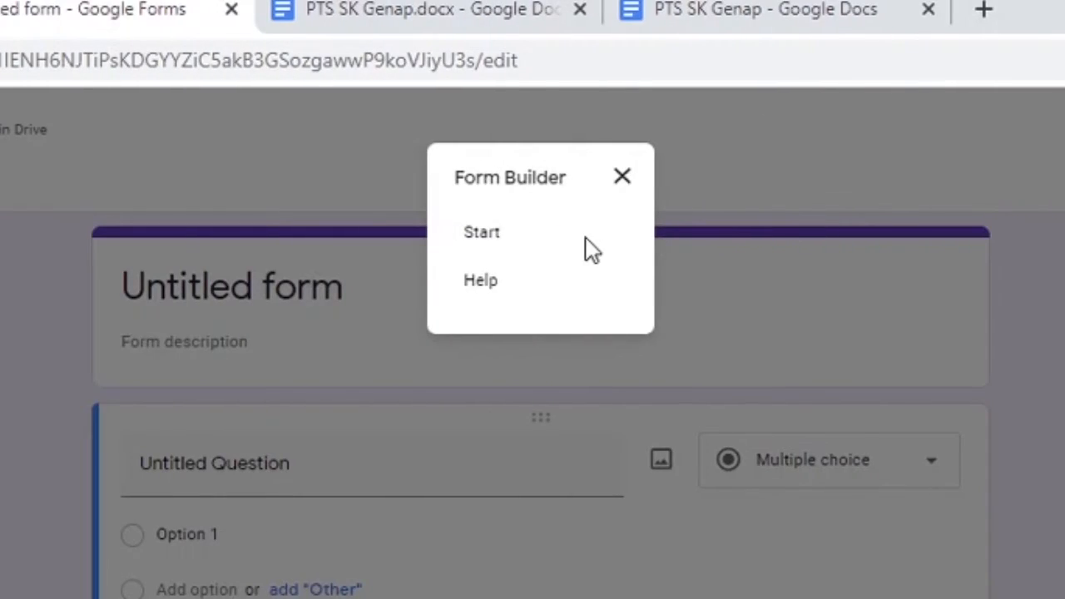
click(493, 238)
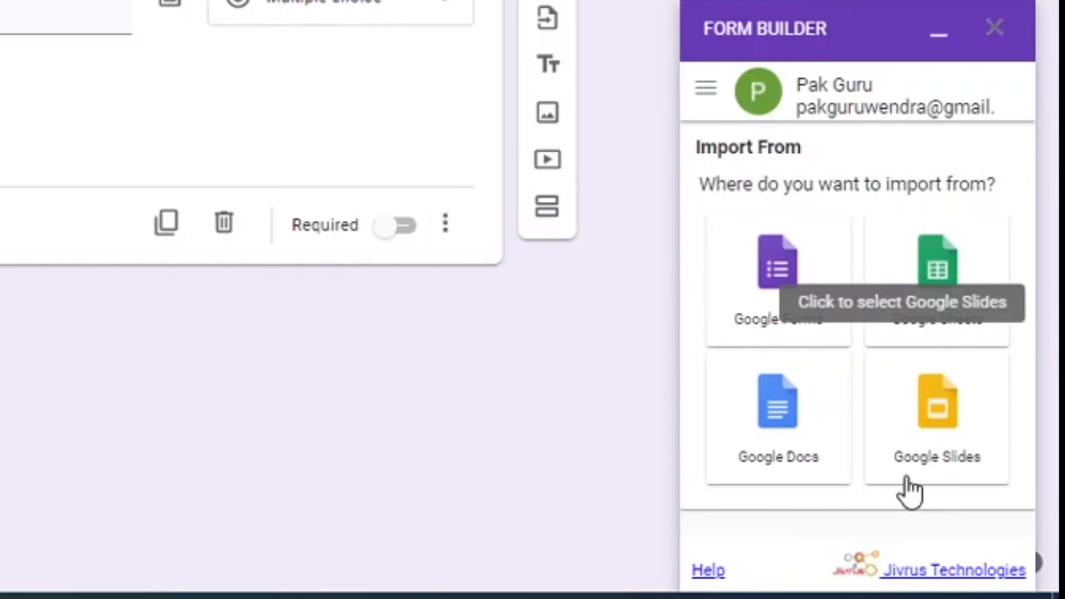
click(799, 474)
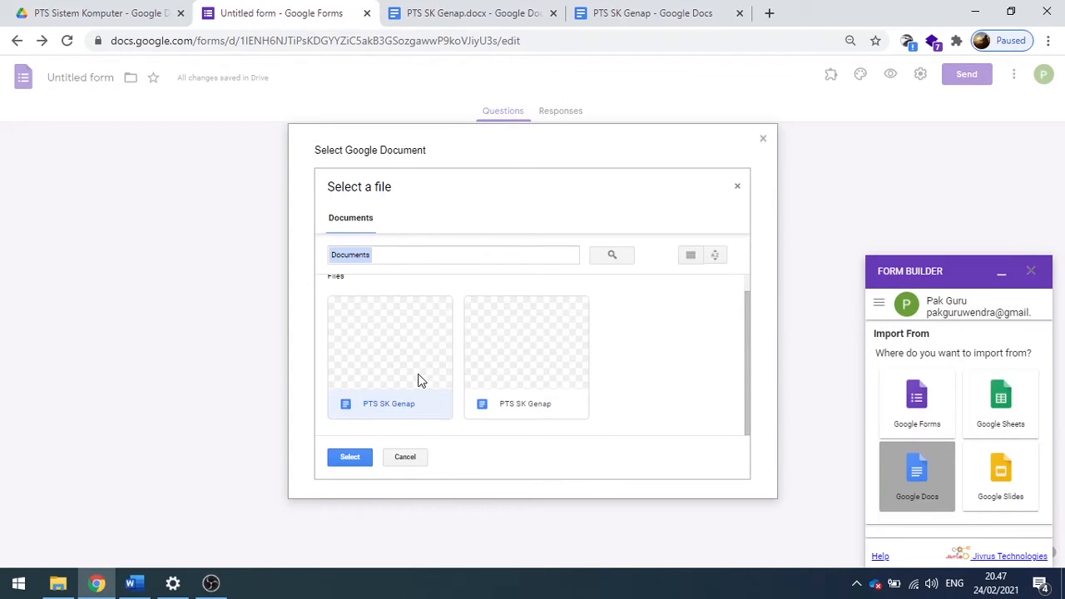
double_click(418, 379)
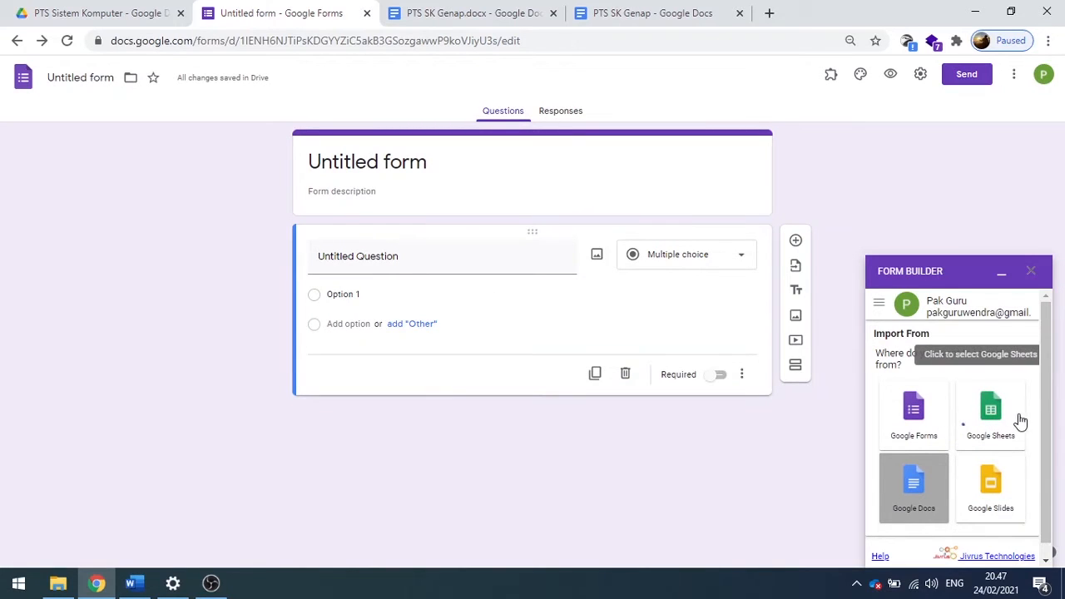
Review the questions loaded from PTS SK Genap in Form Builder, checking their selection and question types.
scroll(1024, 425, down, 5)
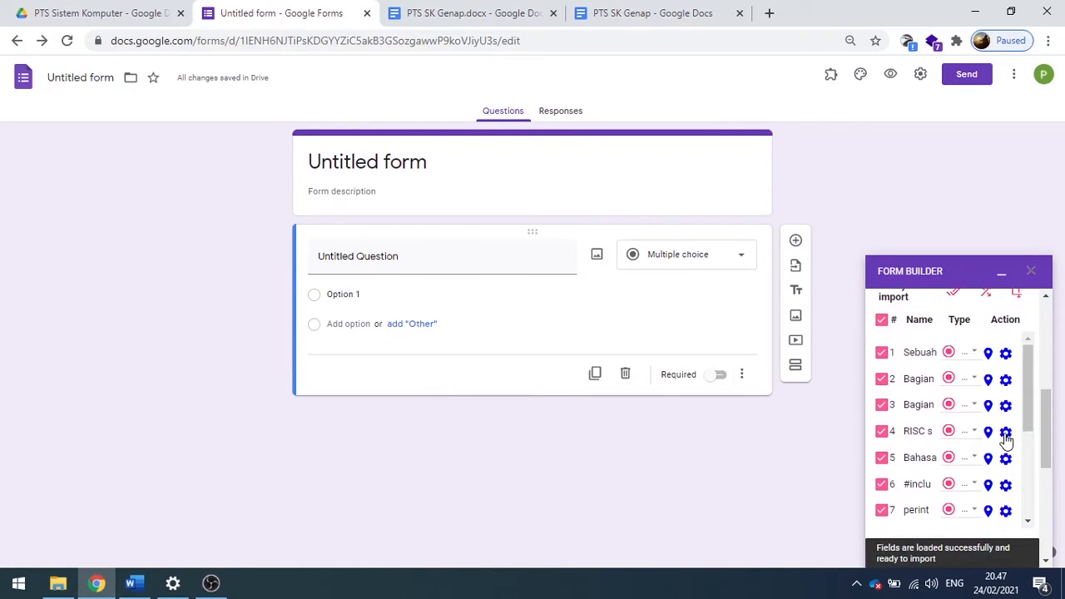
scroll(1015, 425, up, 2)
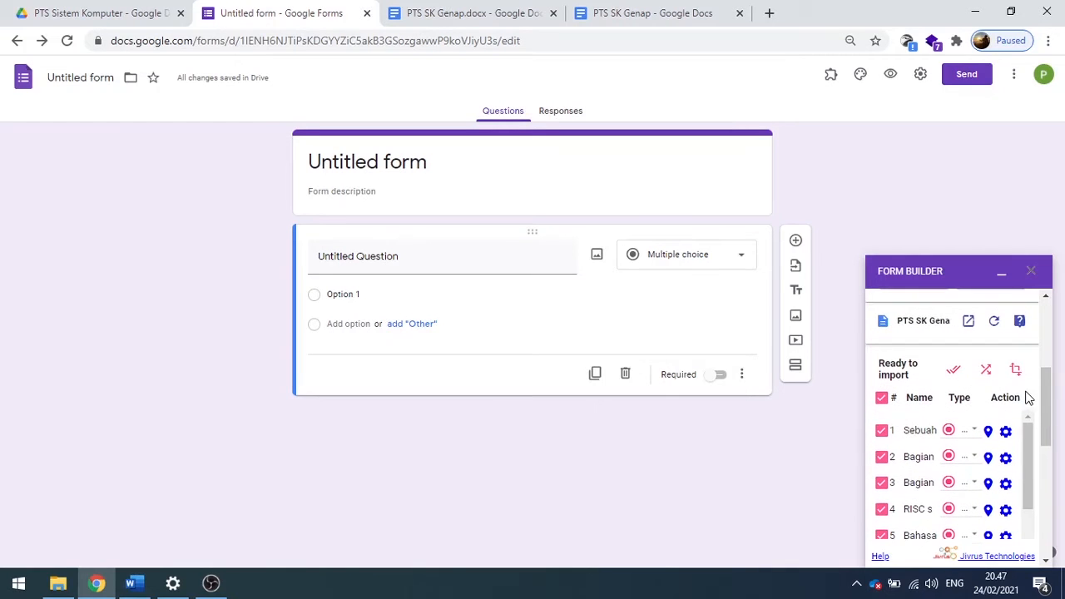
drag(1045, 398, 1028, 446)
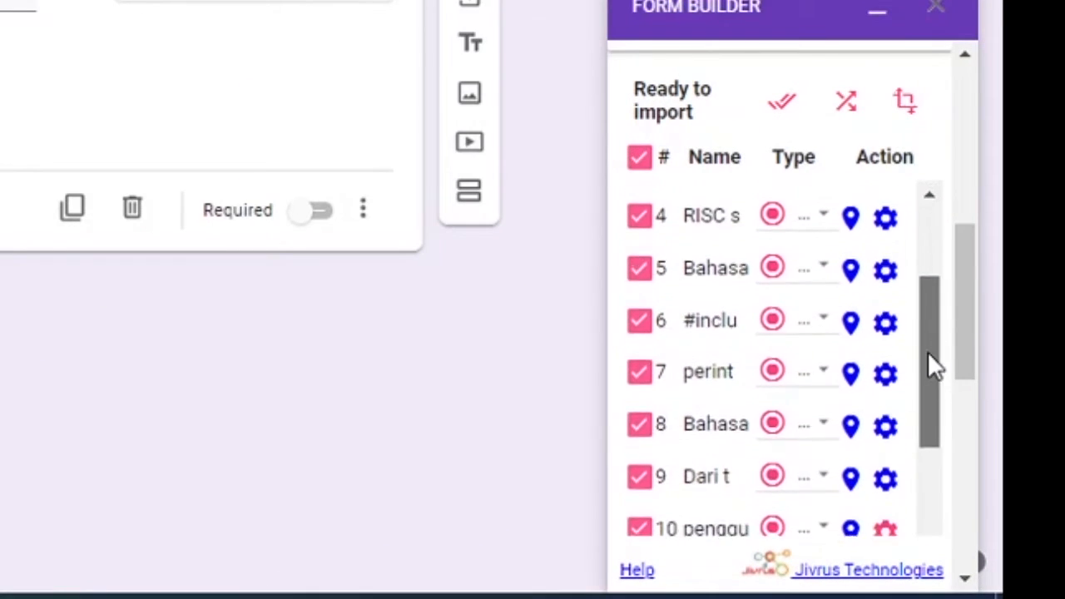
drag(935, 366, 923, 487)
scroll(761, 388, down, 5)
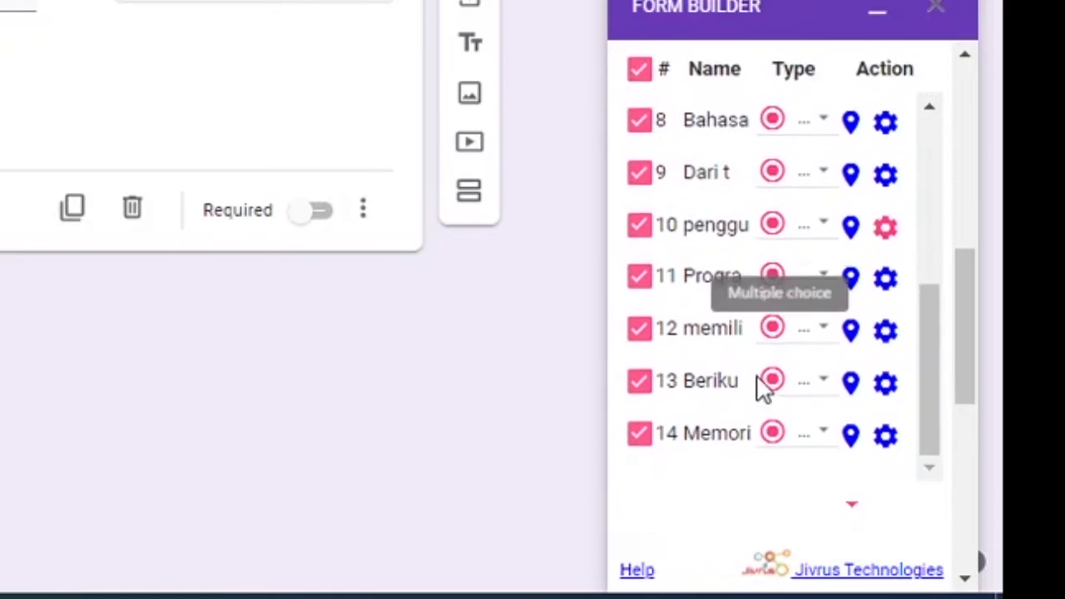
scroll(763, 389, up, 4)
scroll(761, 317, up, 4)
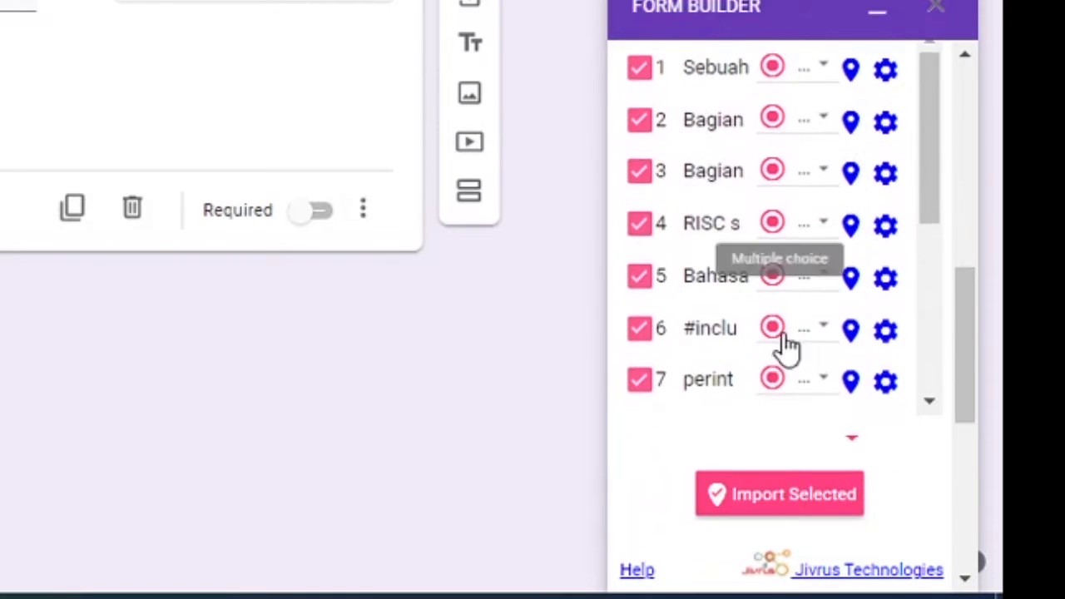
scroll(832, 324, up, 4)
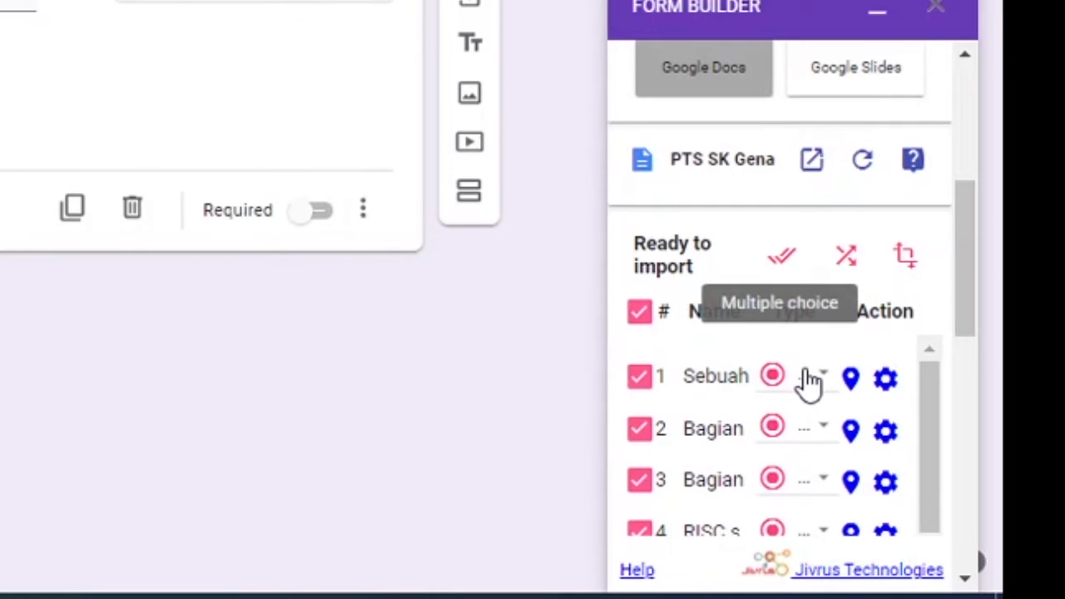
scroll(804, 380, down, 3)
scroll(907, 354, up, 3)
drag(965, 312, 965, 387)
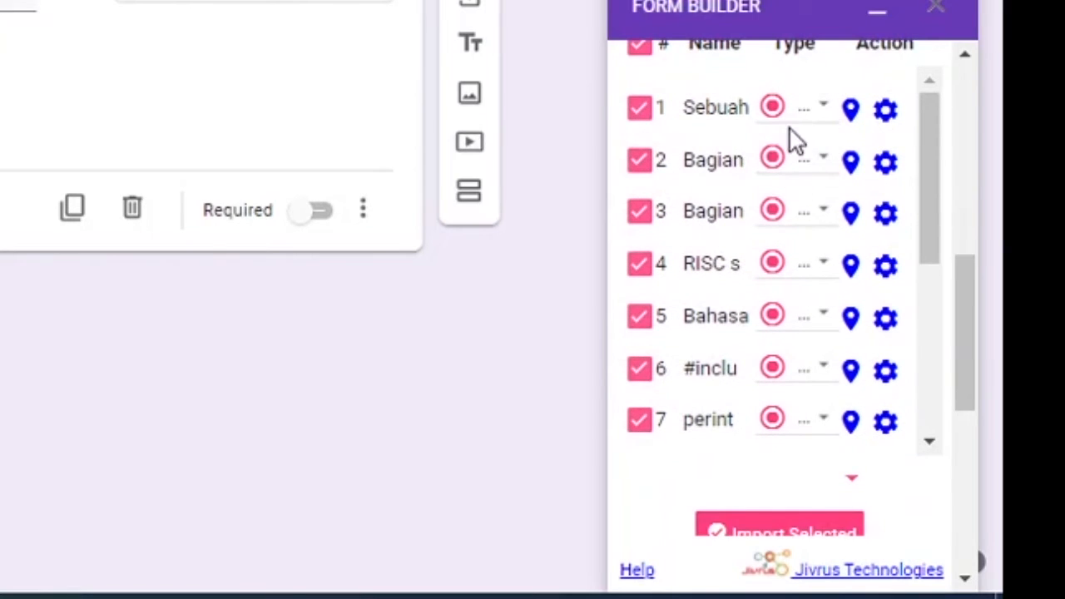
scroll(802, 202, up, 4)
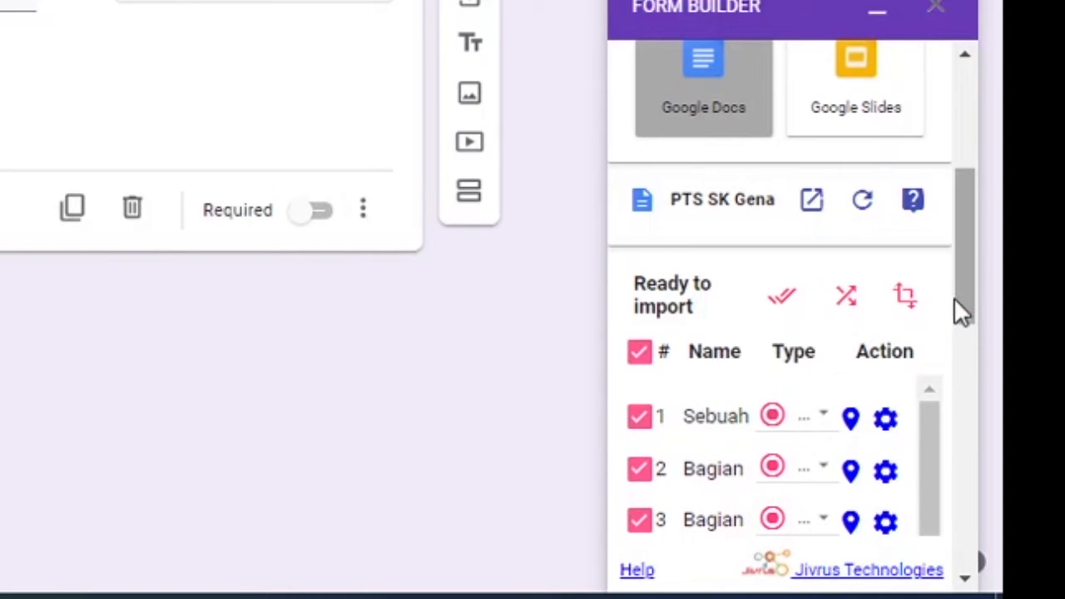
drag(962, 297, 972, 399)
click(837, 412)
drag(964, 357, 964, 428)
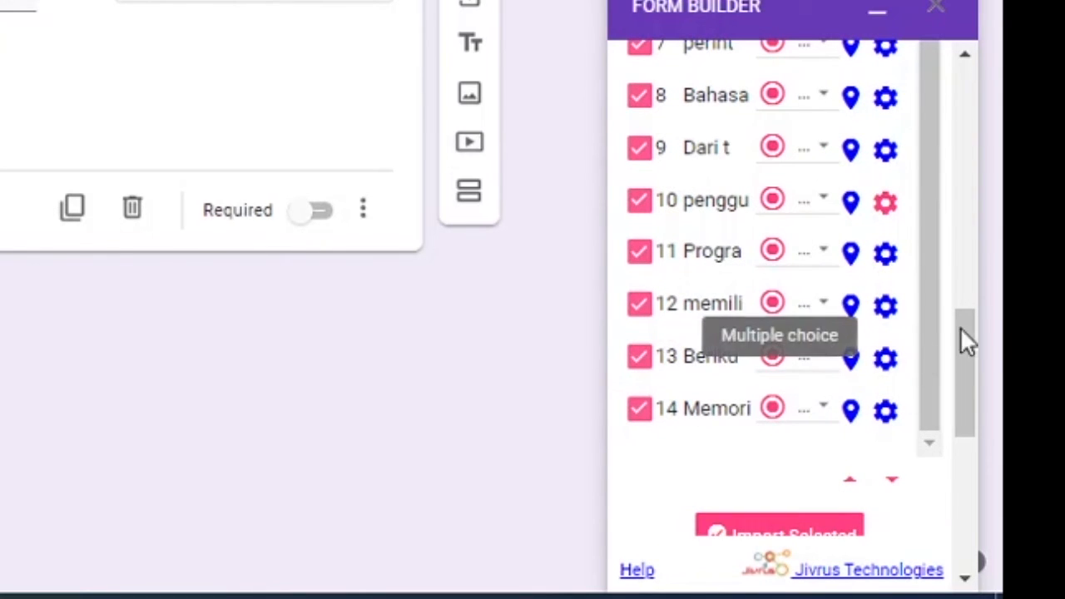
Make the selected questions Required in Form Builder and import them into the form.
drag(962, 332, 957, 480)
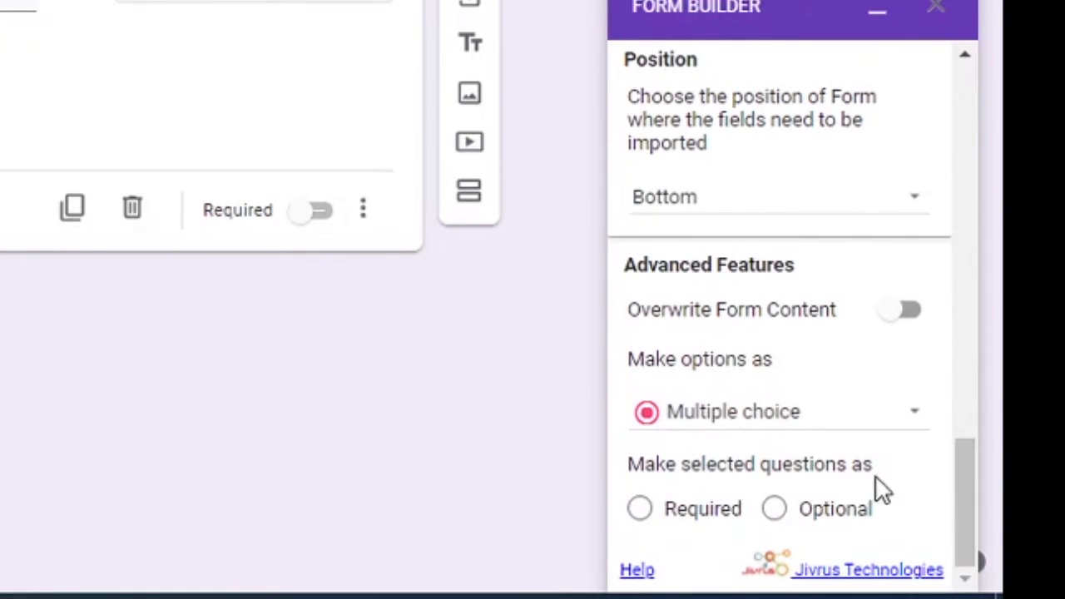
click(664, 517)
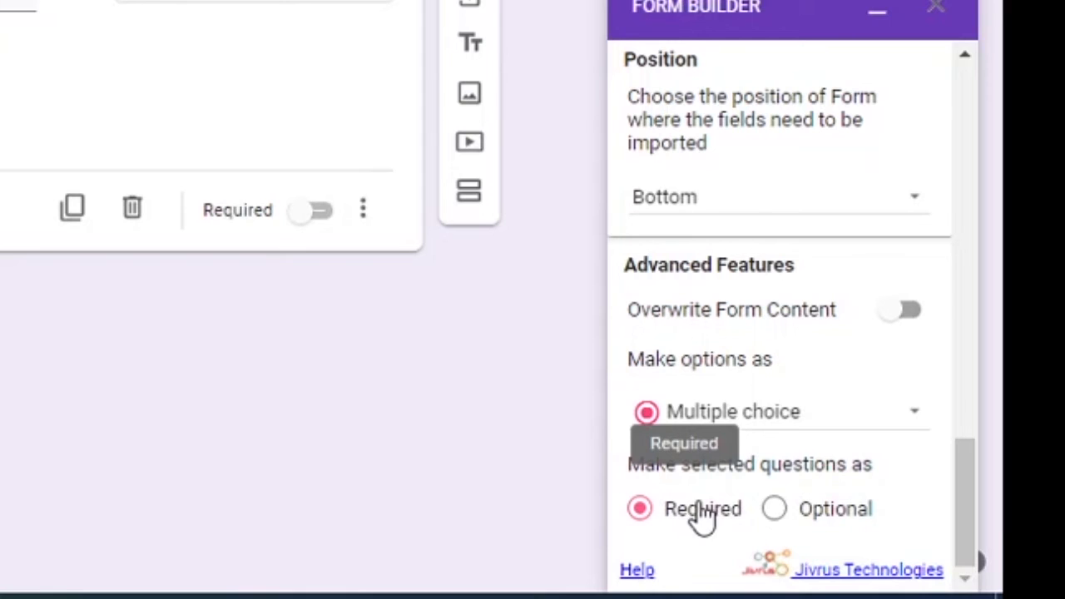
drag(971, 494, 993, 370)
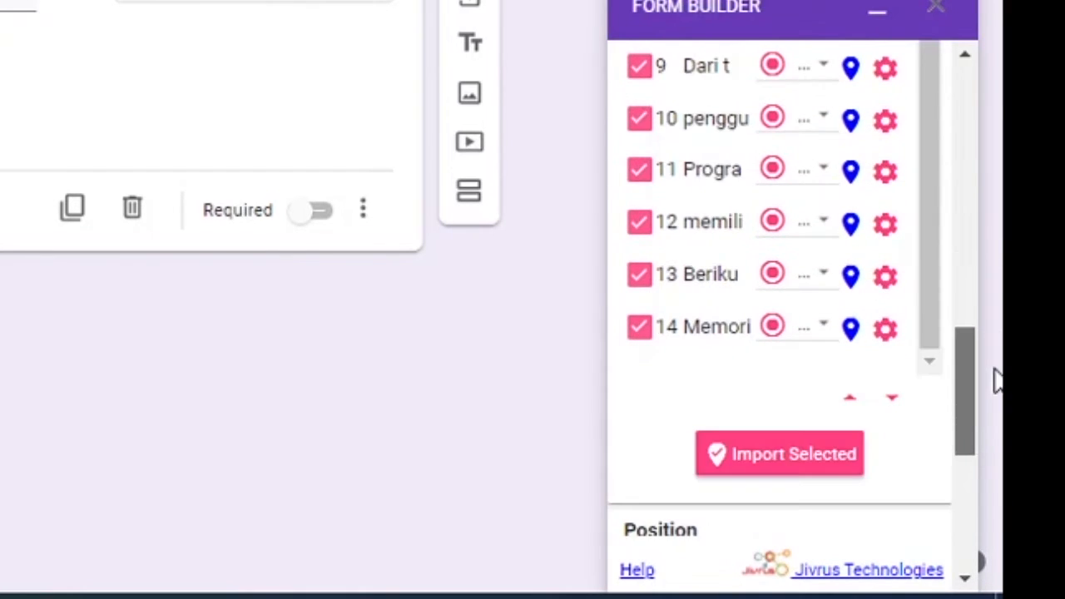
click(778, 466)
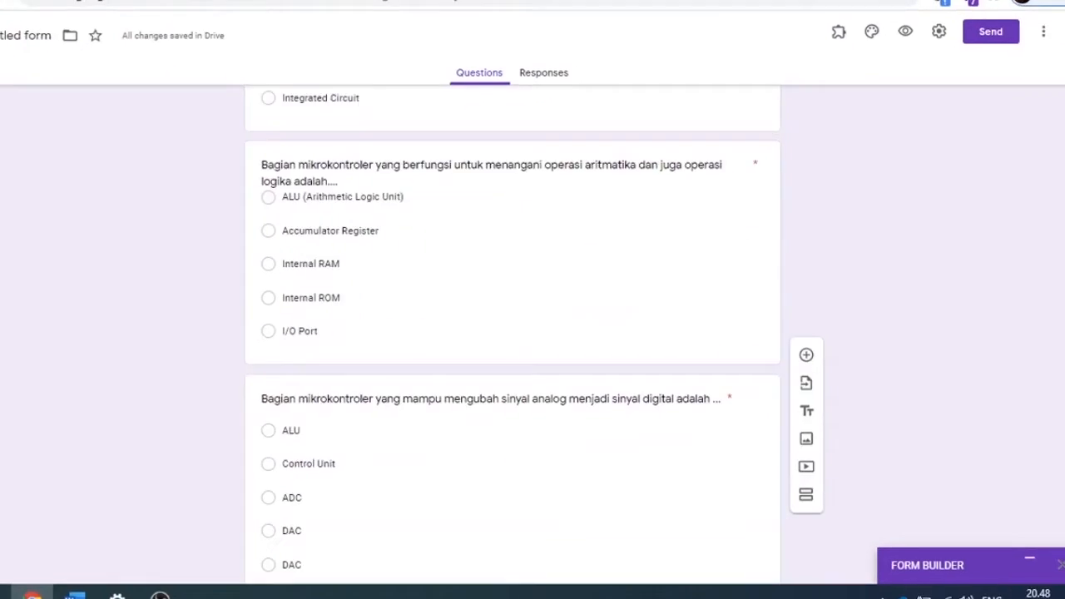
Review the imported questions in the form, checking their answer options and required marks.
scroll(525, 333, up, 3)
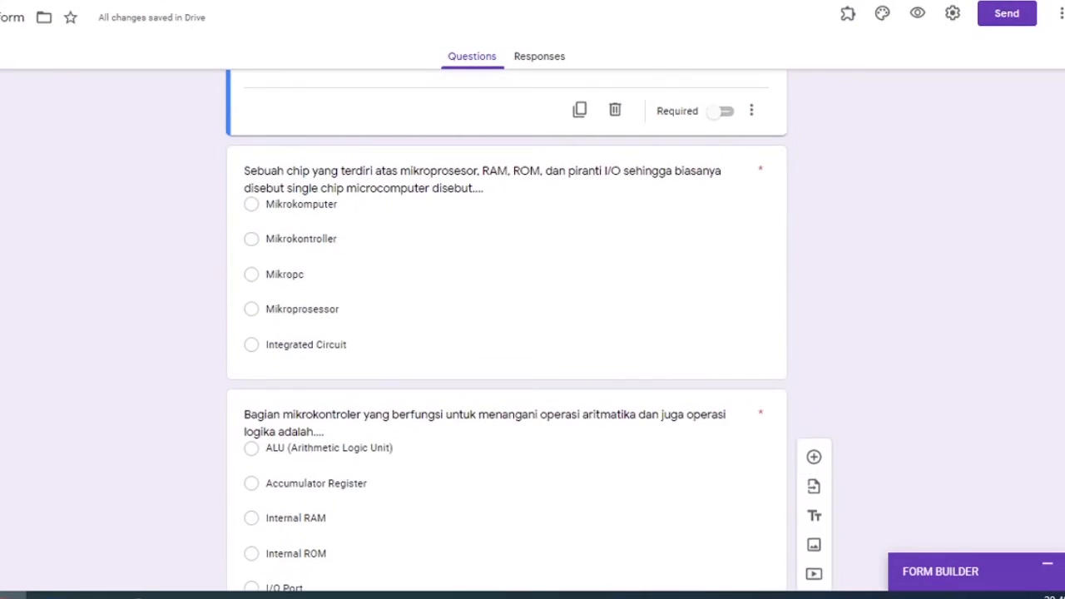
scroll(526, 333, down, 1)
scroll(526, 333, up, 2)
scroll(507, 332, down, 10)
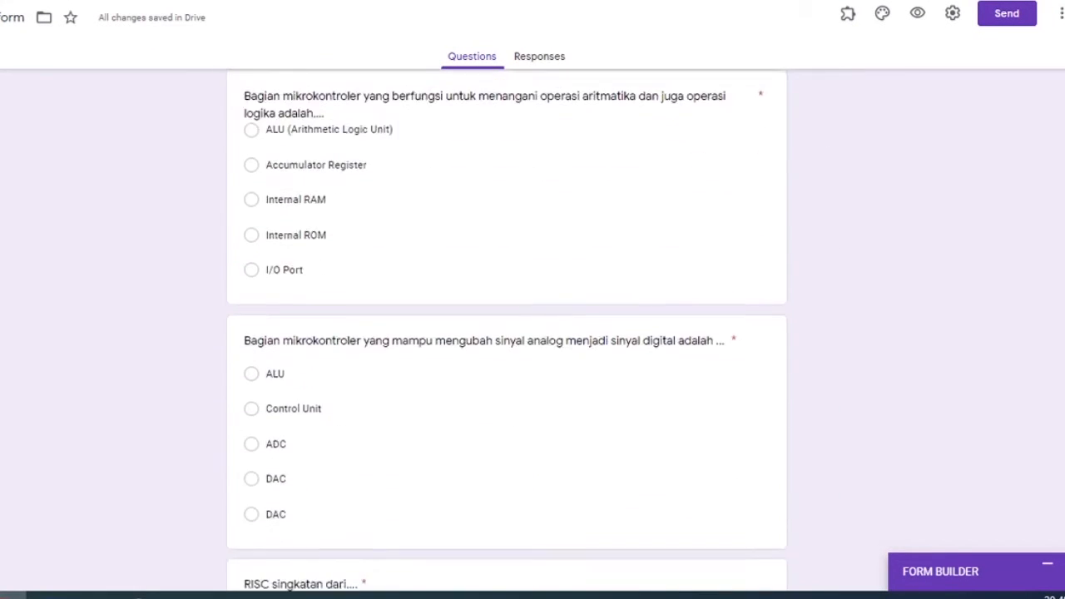
scroll(508, 333, down, 12)
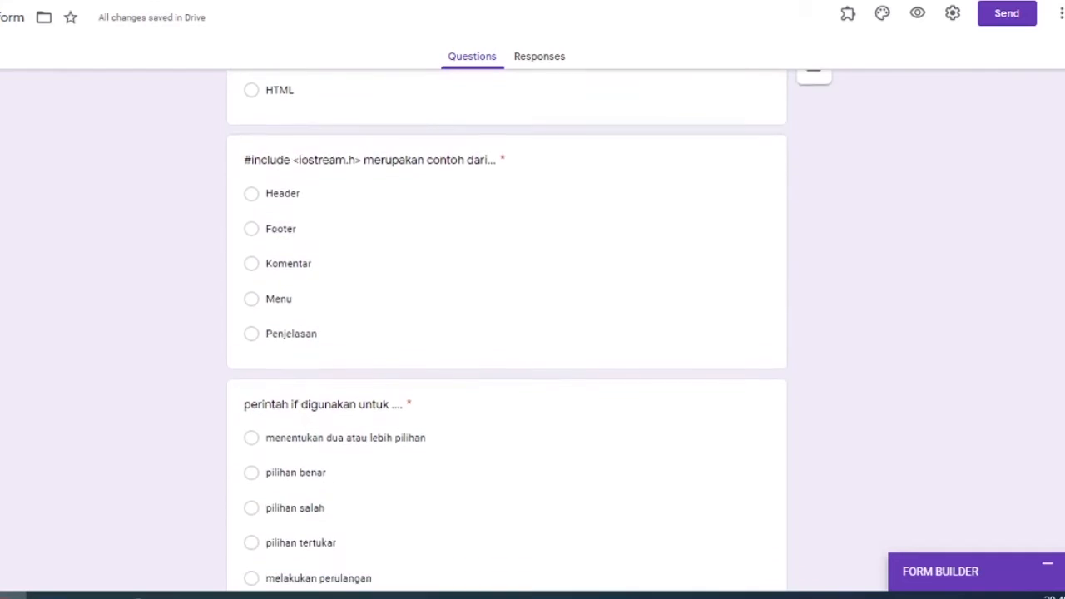
scroll(508, 332, down, 11)
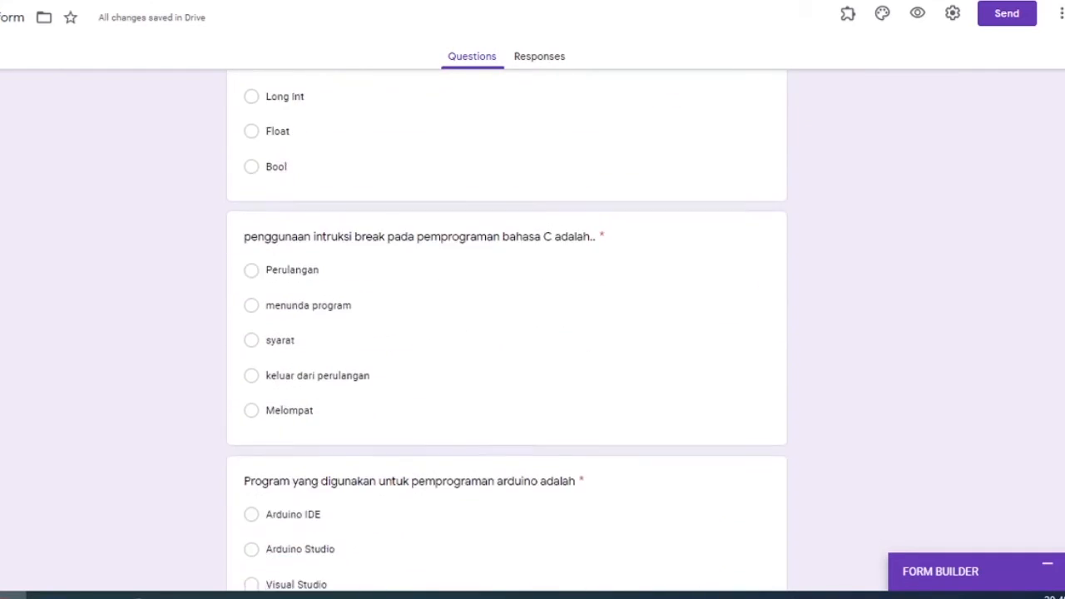
scroll(508, 332, down, 5)
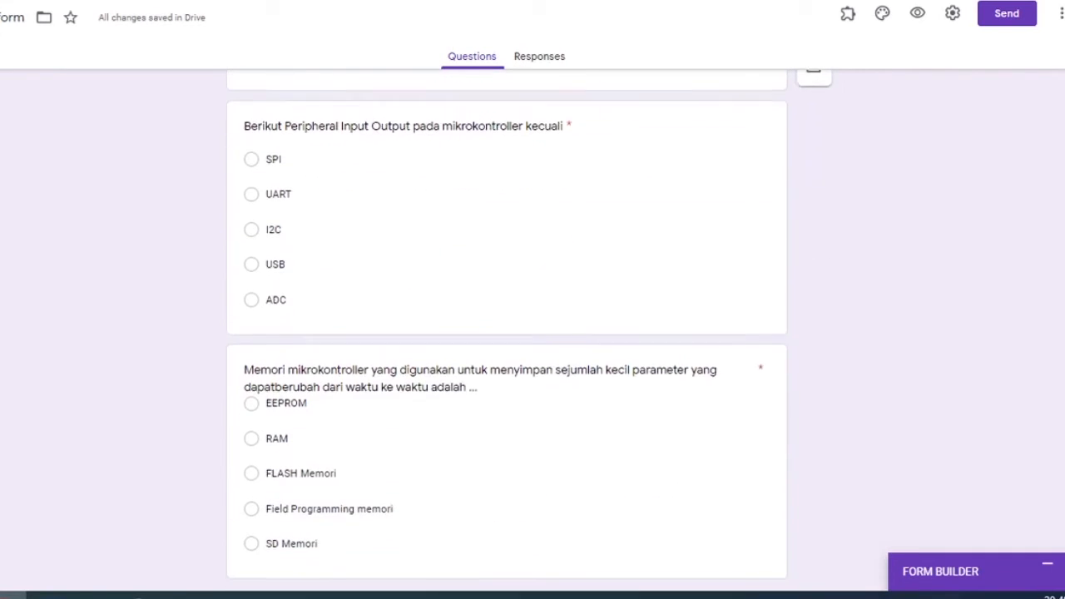
scroll(507, 332, up, 15)
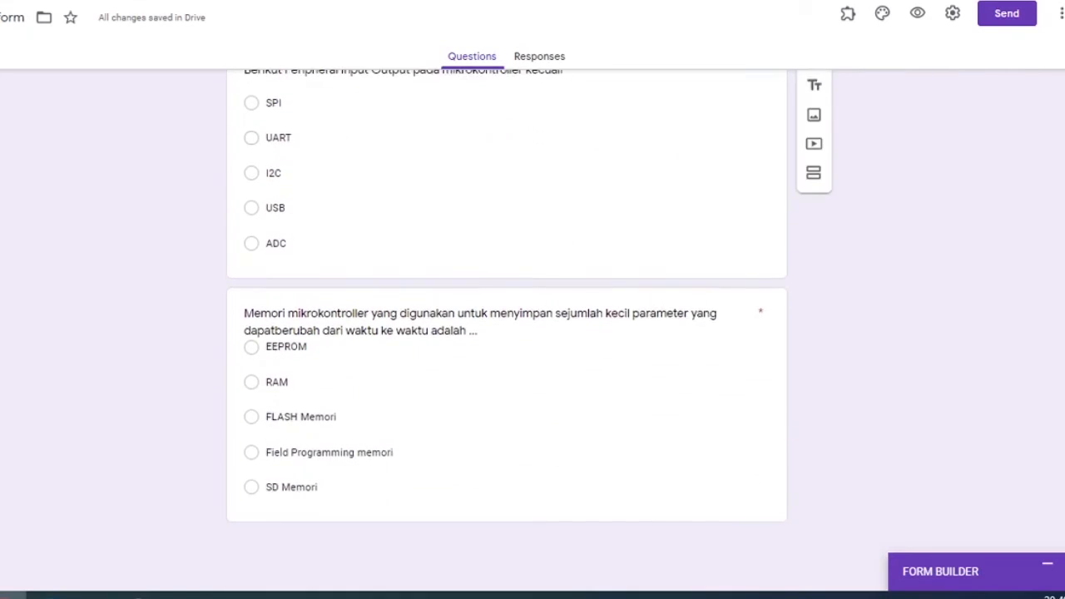
scroll(507, 333, up, 10)
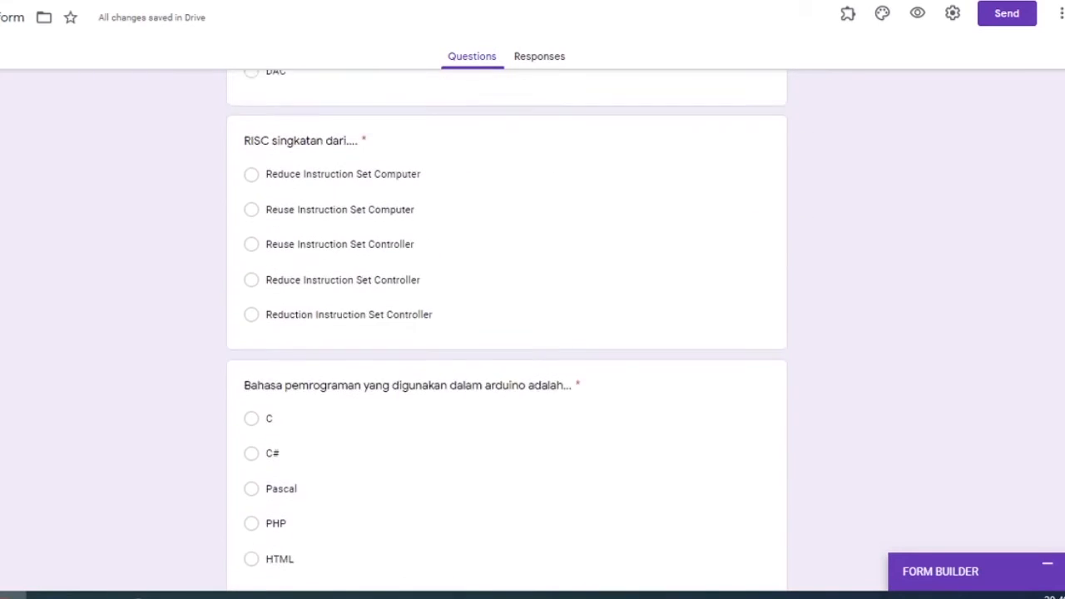
scroll(507, 332, up, 10)
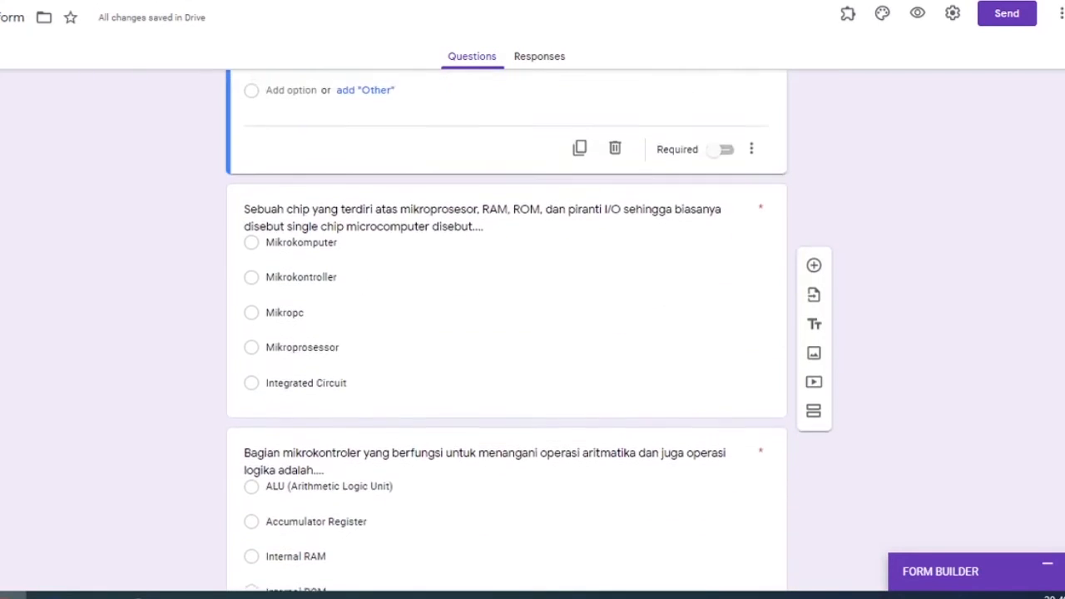
scroll(673, 215, down, 12)
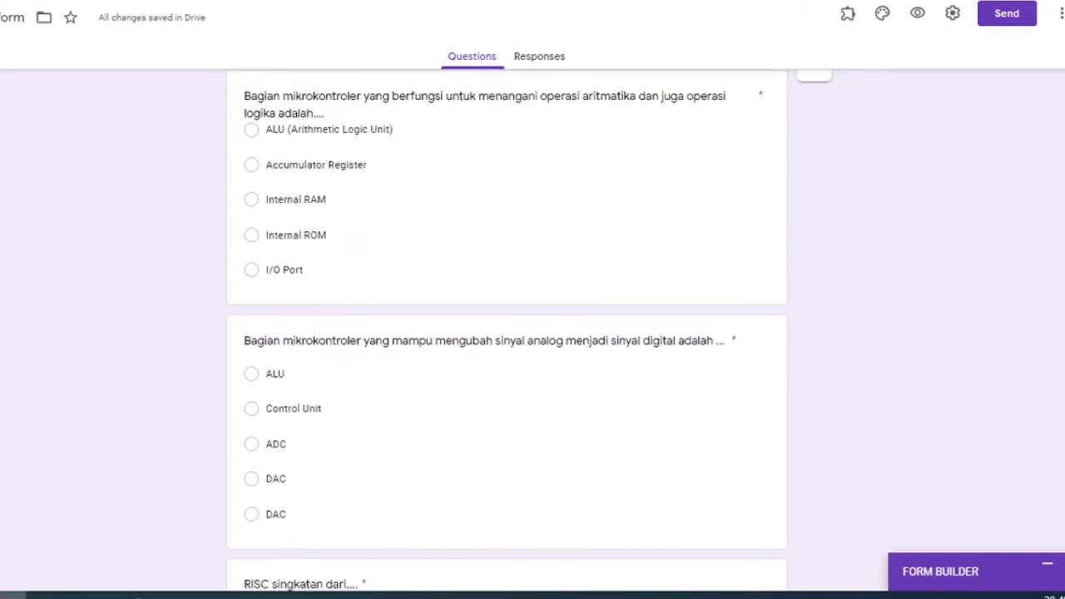
Insert the image 3.jpg from the PTS pictures folder into the question about converting analog signals to digital.
click(672, 215)
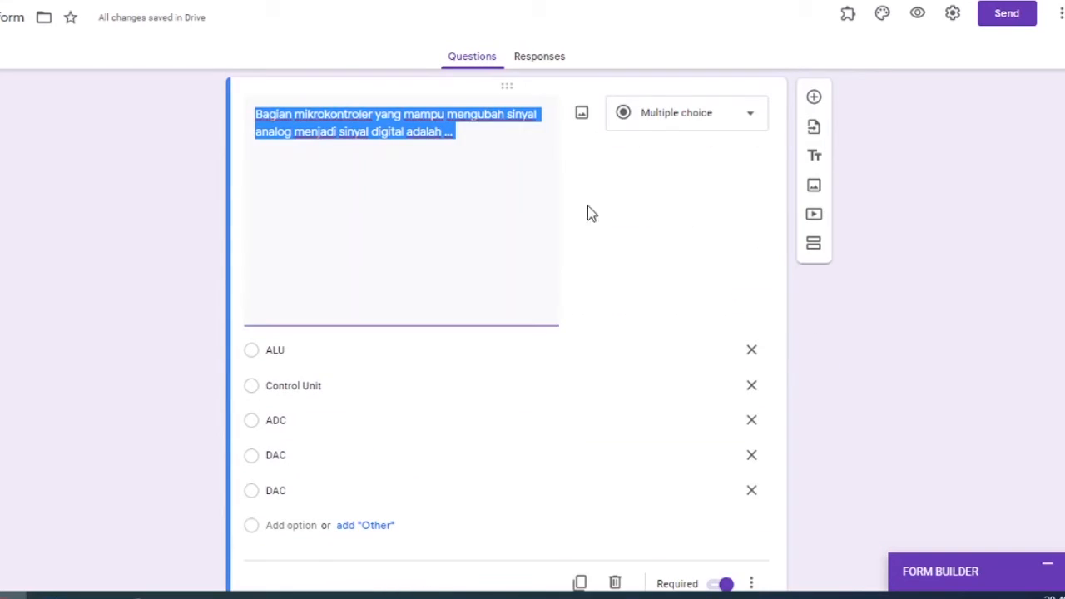
click(582, 112)
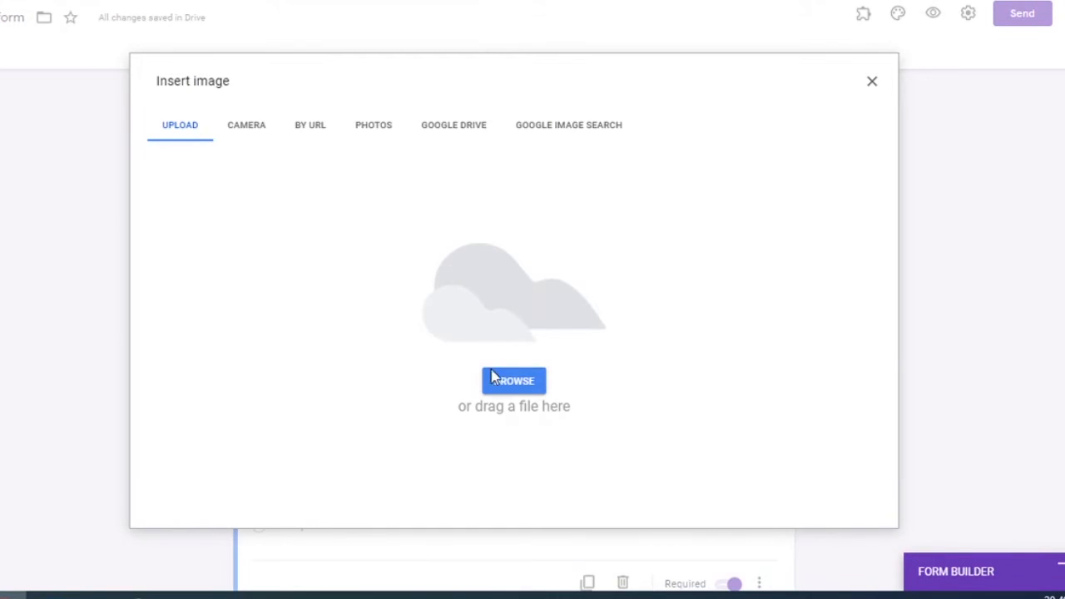
click(508, 380)
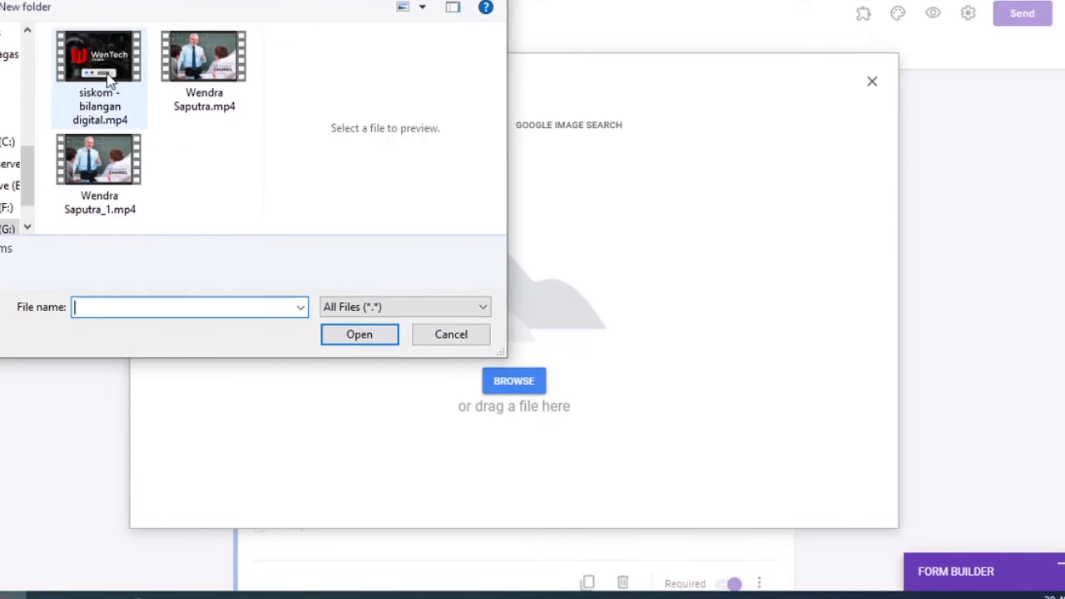
click(14, 100)
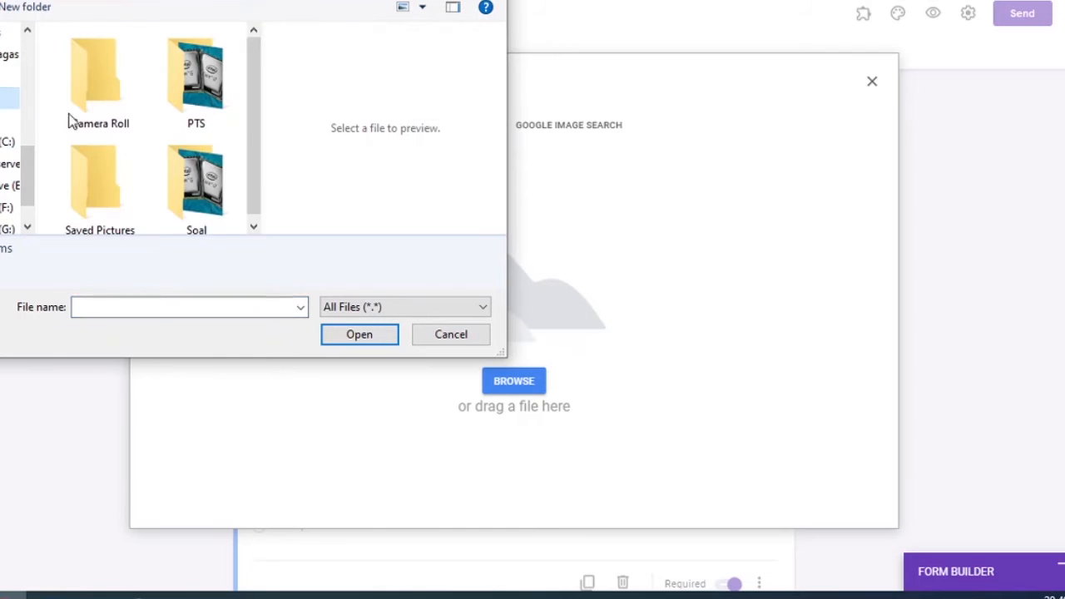
double_click(221, 111)
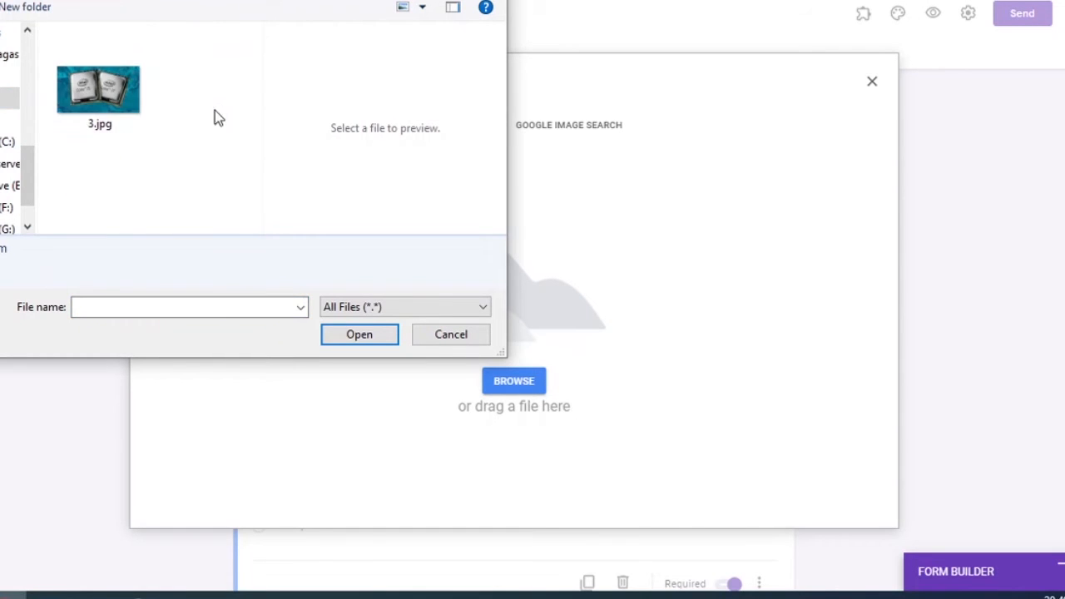
double_click(109, 98)
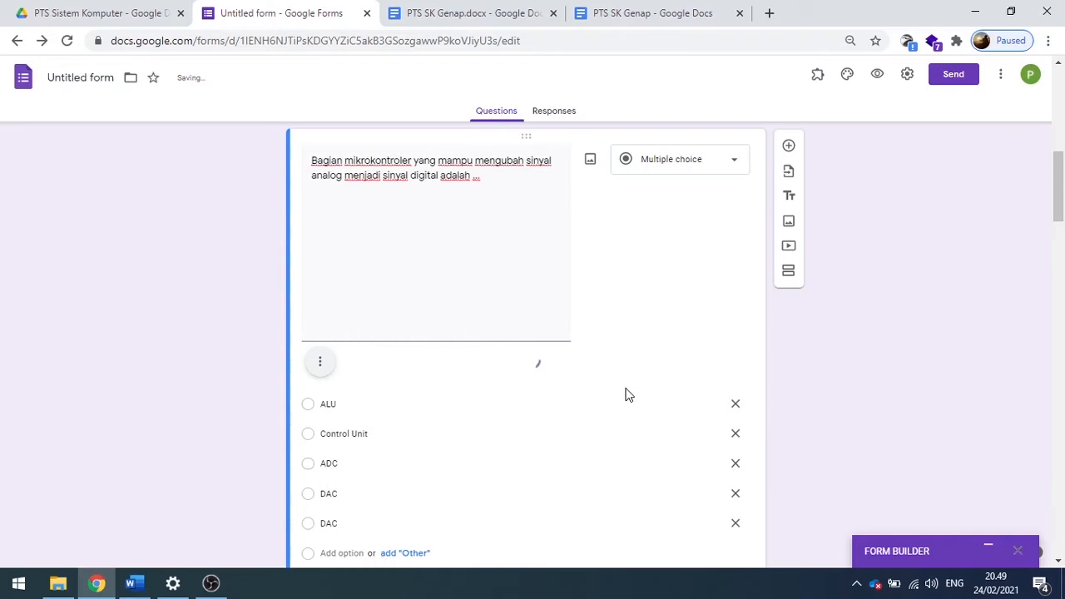
Turn the form into a quiz in the form settings.
drag(1060, 191, 1063, 118)
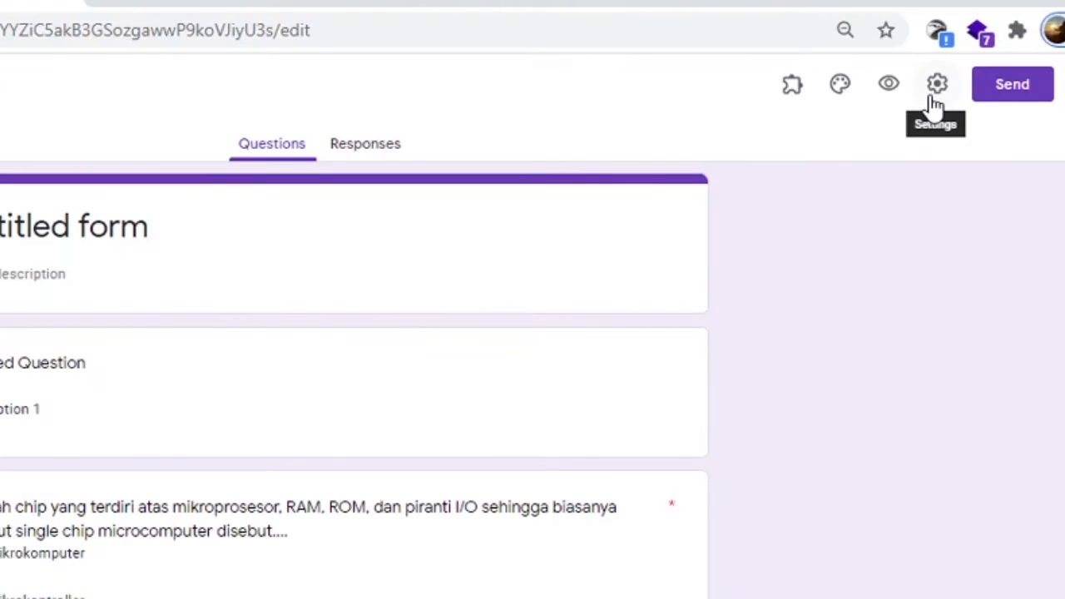
click(931, 96)
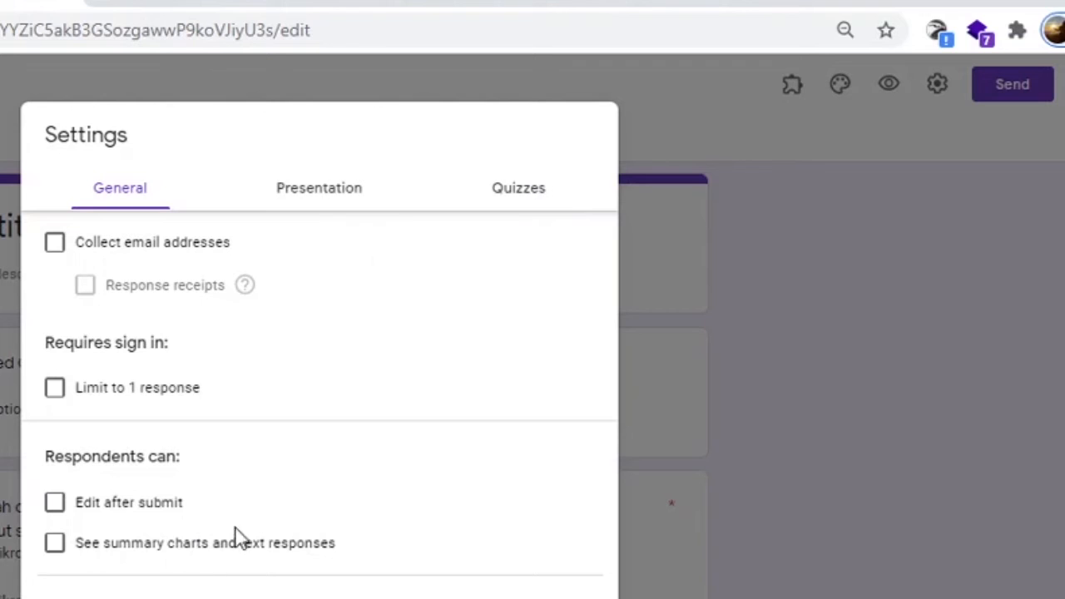
click(495, 205)
click(71, 248)
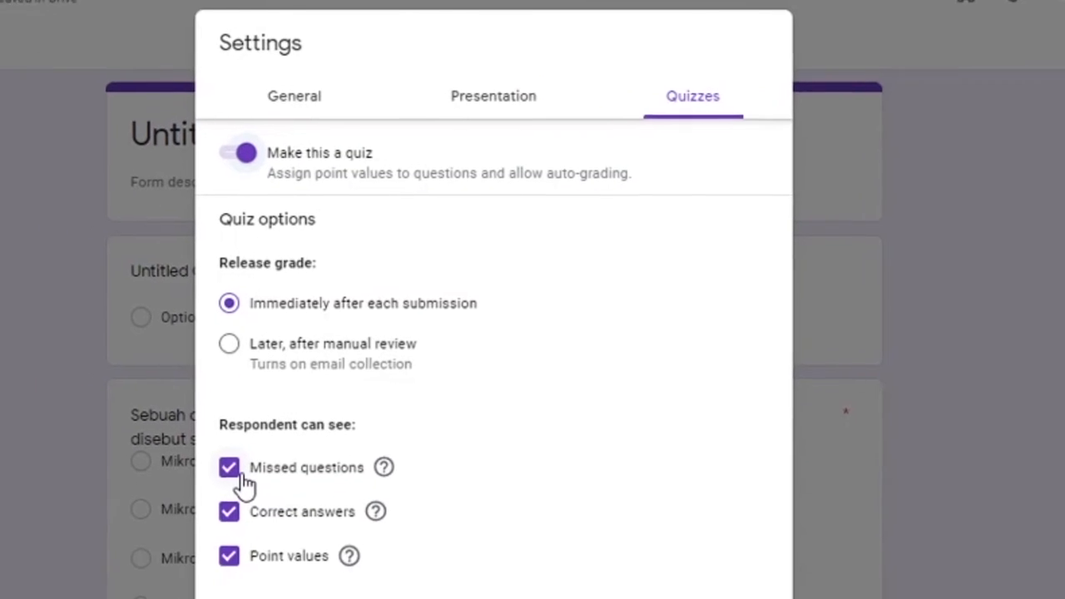
Hide missed questions, correct answers and point values from respondents, with grades released immediately after each submission.
click(279, 456)
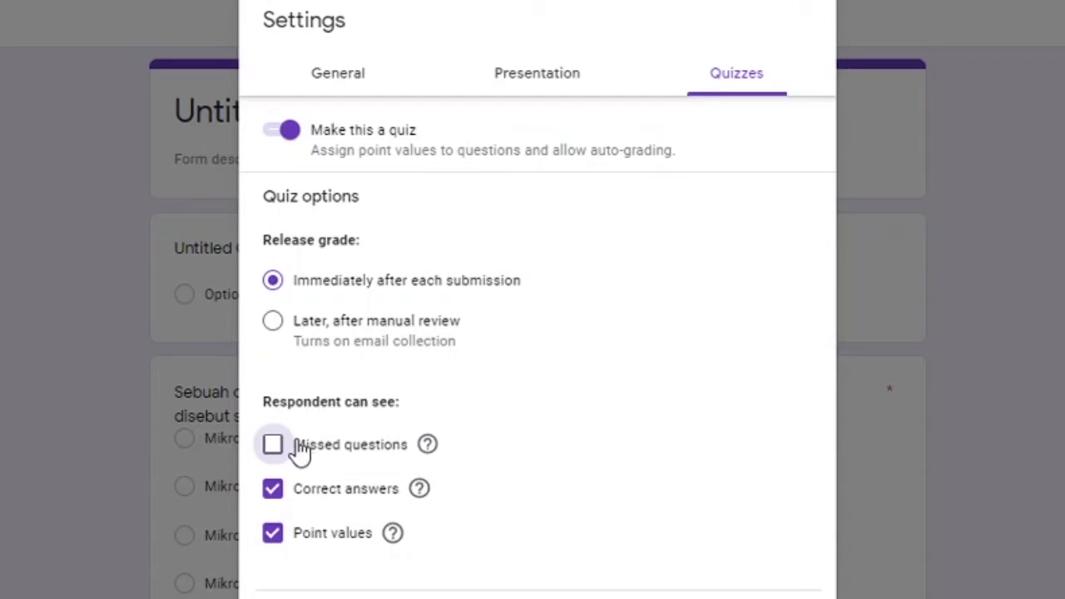
triple_click(289, 406)
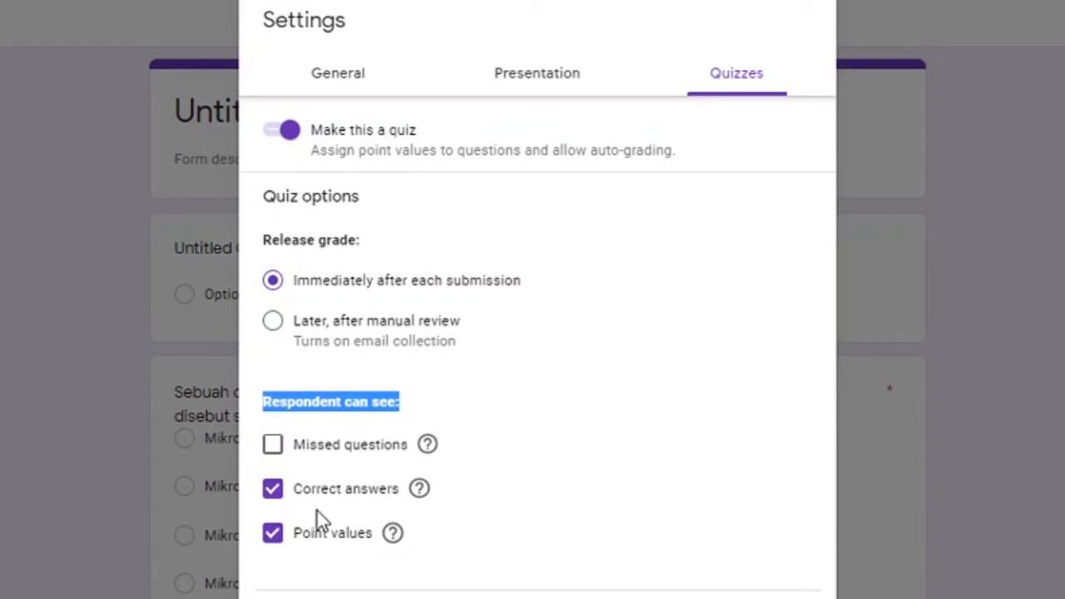
click(287, 494)
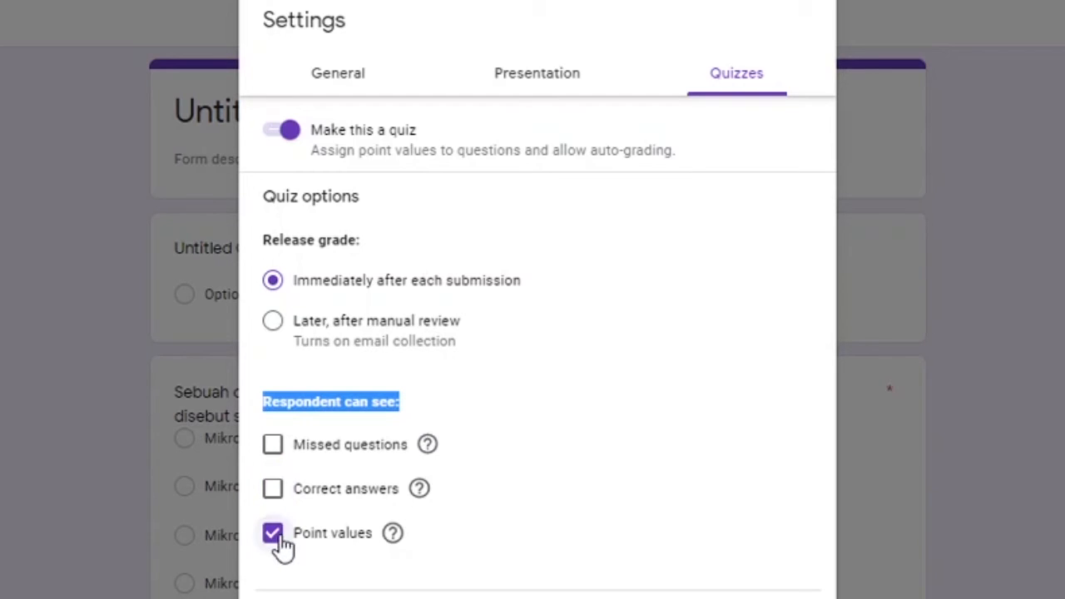
click(281, 539)
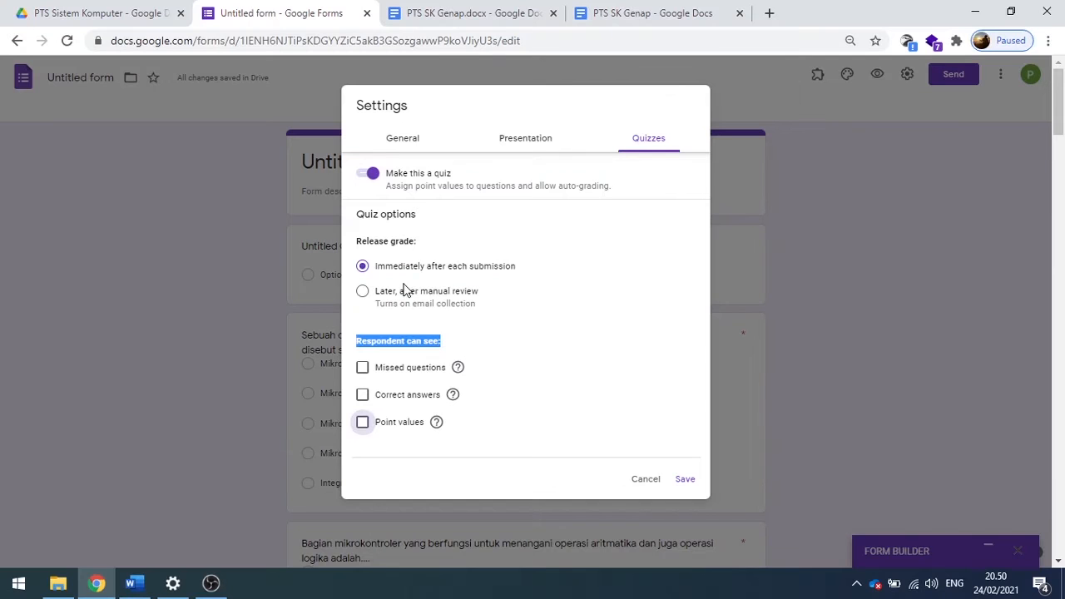
click(397, 274)
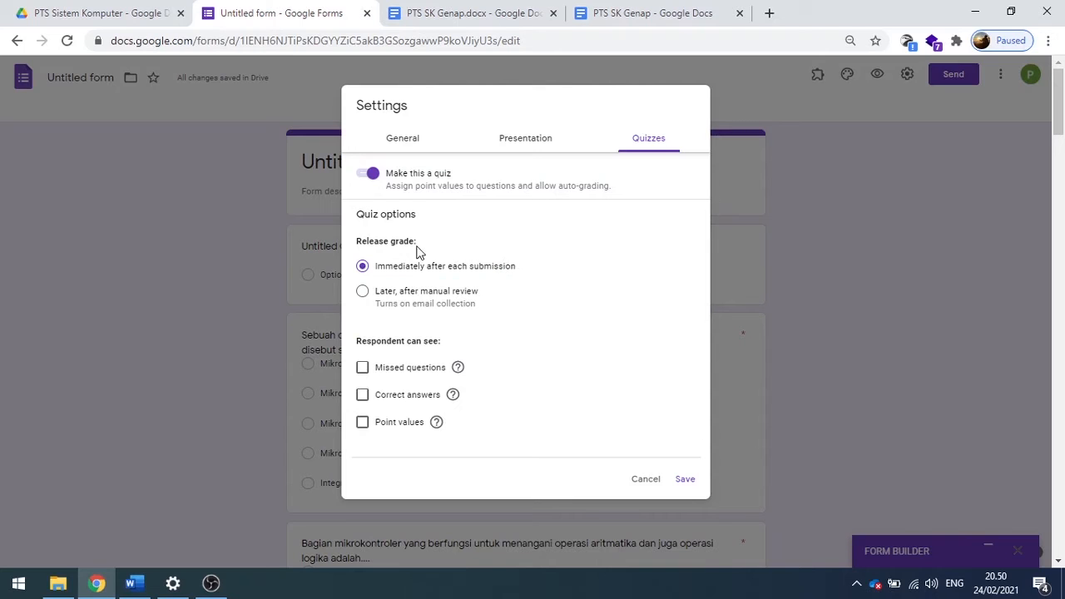
Toggle Shuffle question order on and back off in the presentation settings, and save the form settings.
click(546, 148)
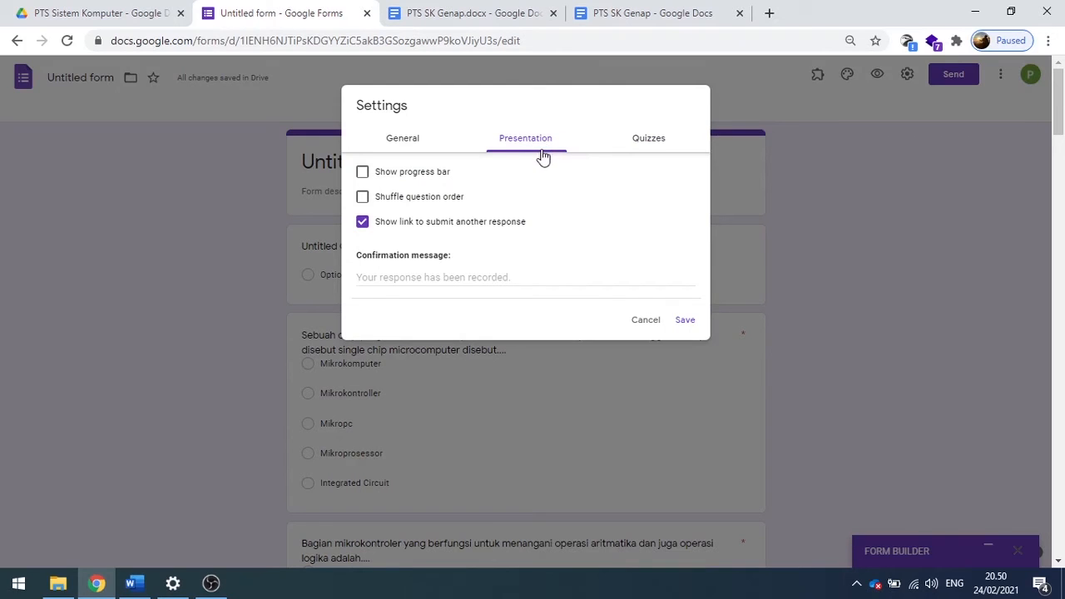
click(365, 198)
click(366, 199)
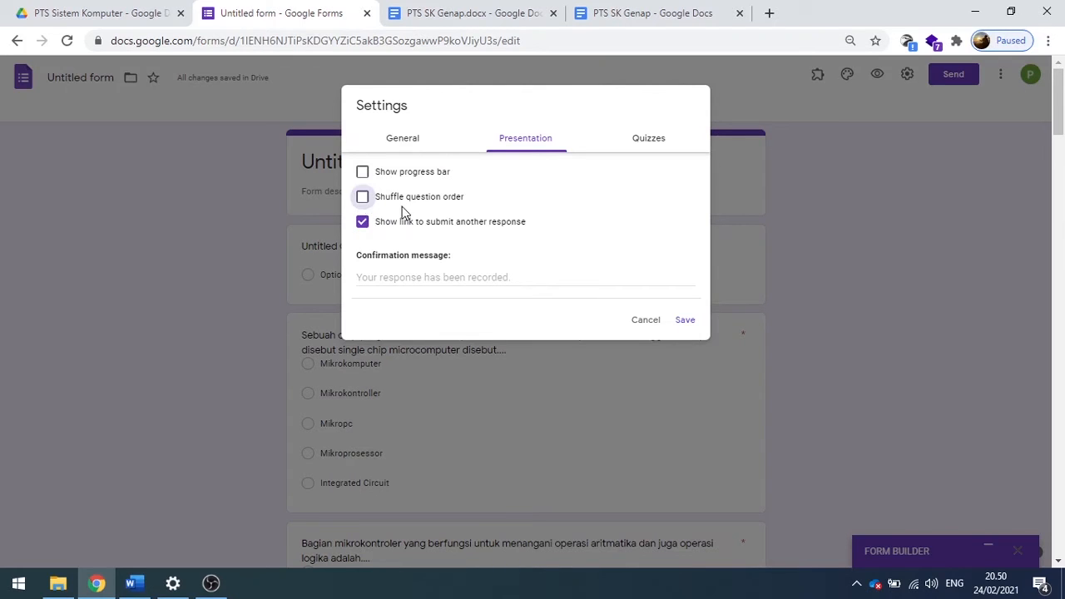
click(420, 141)
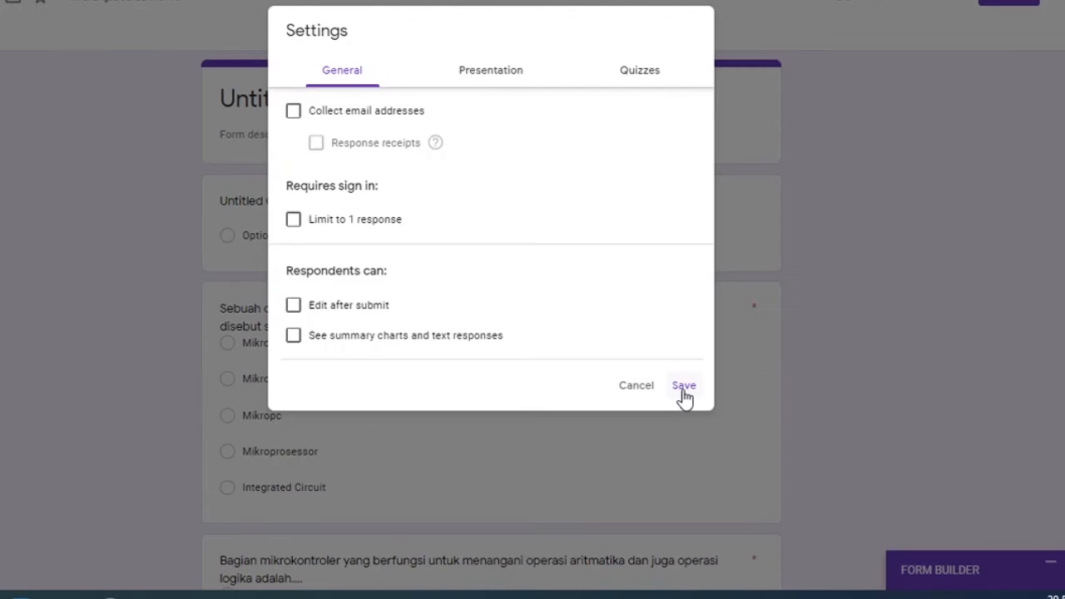
click(682, 389)
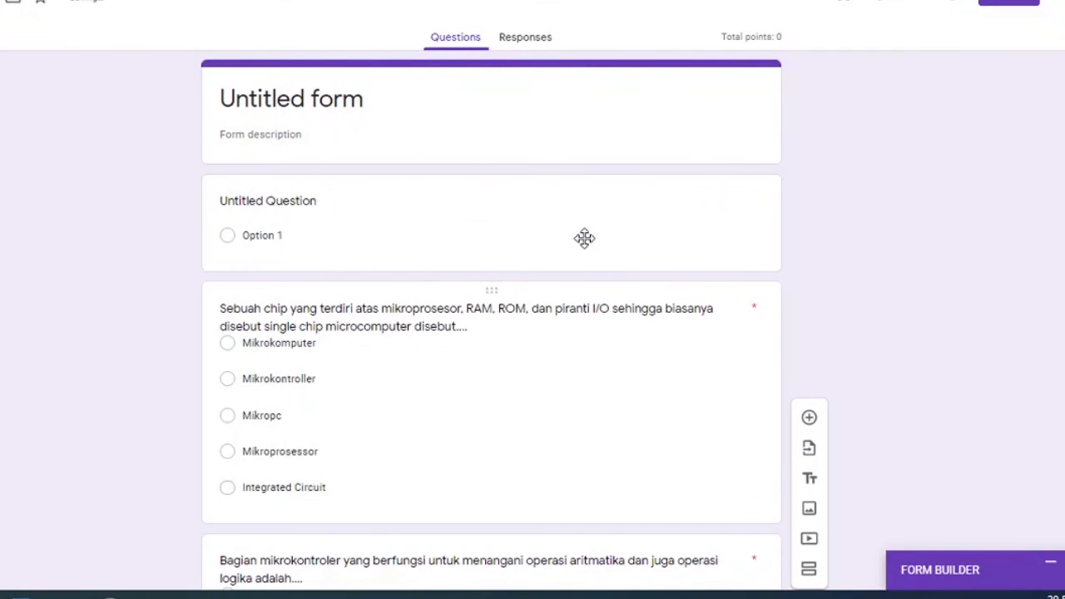
Title the form "PTS Sistem Komputer Gasal" and apply the same title as its file name.
click(338, 112)
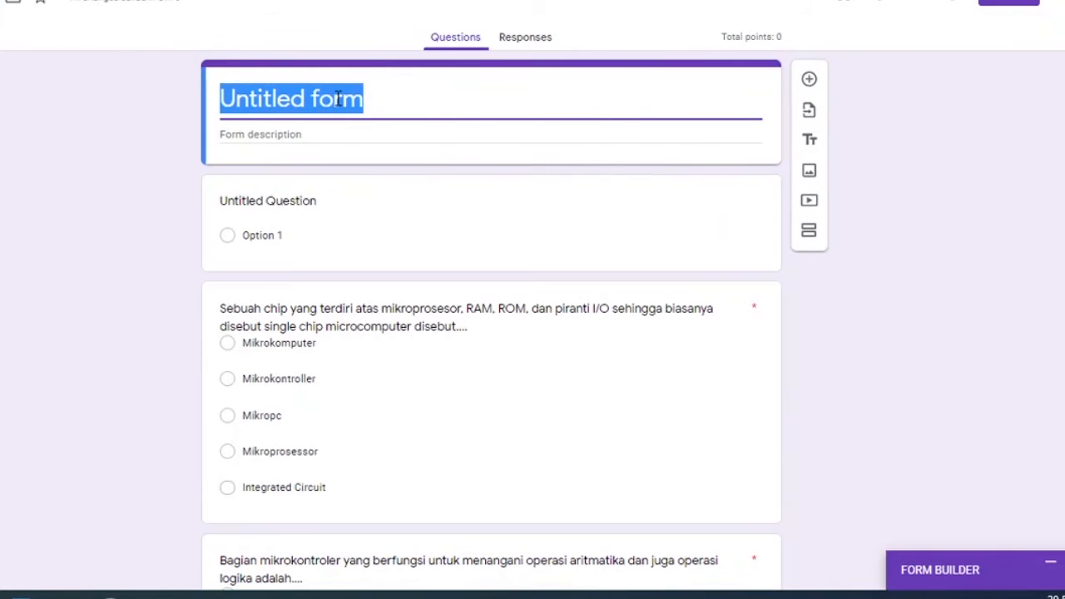
text({)
key(BackSpace)
text(P)
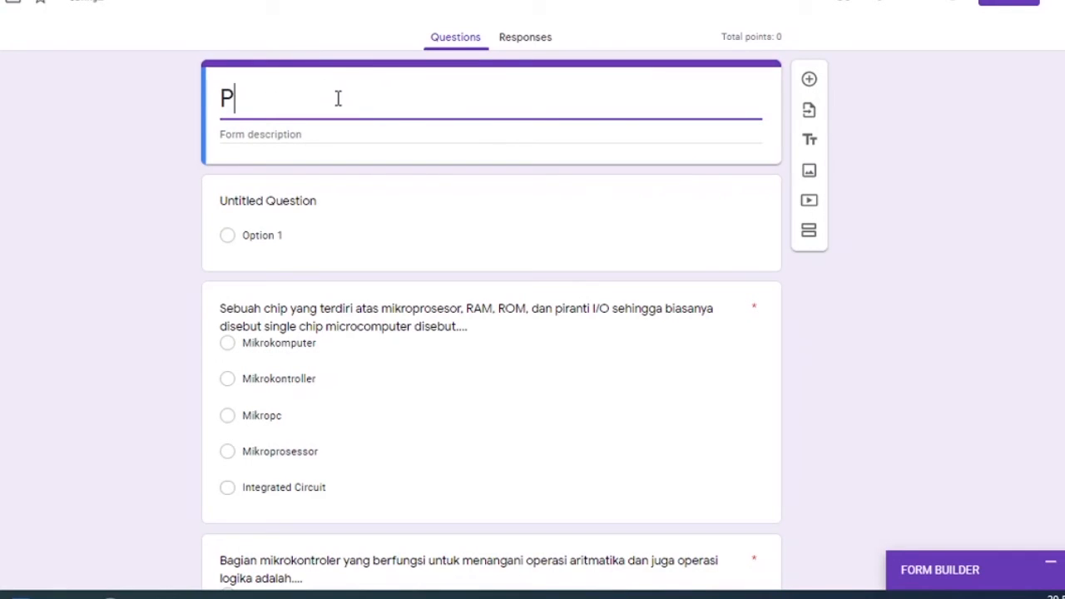
text(TS Sistem)
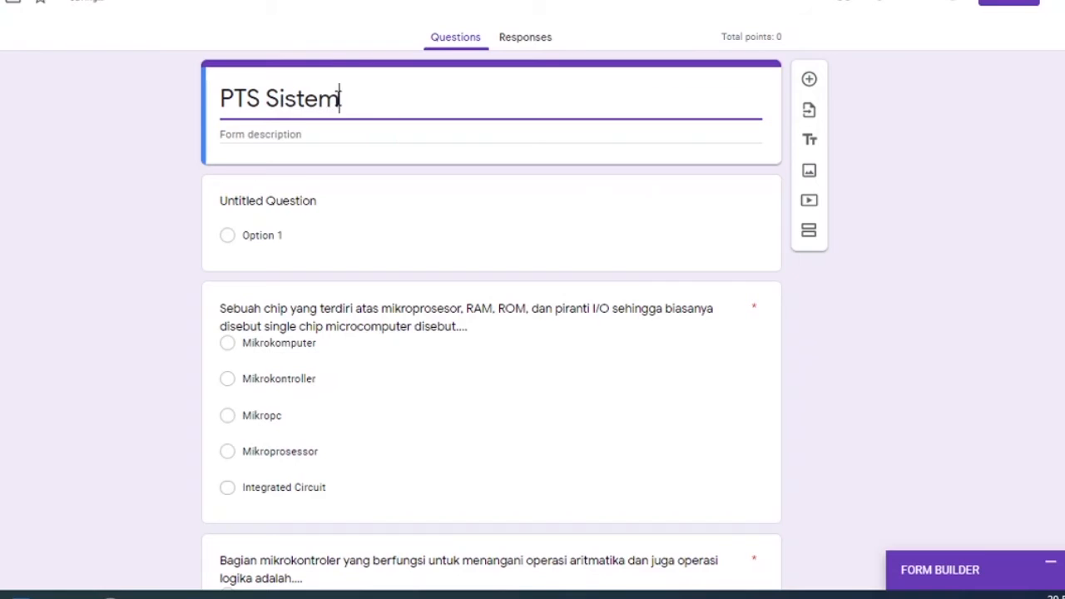
text( Komputer )
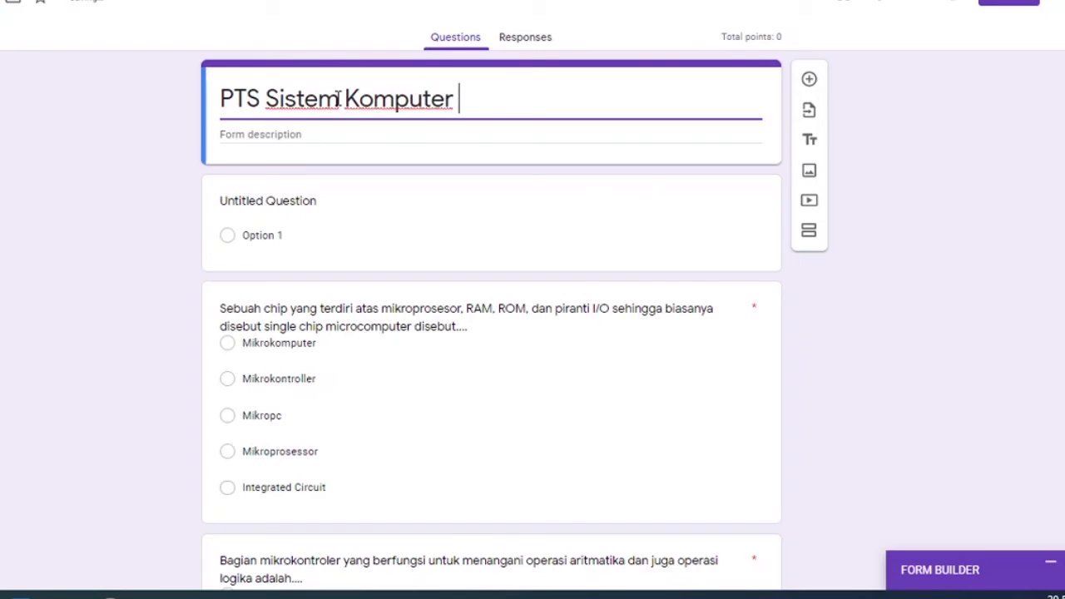
text(Gasal)
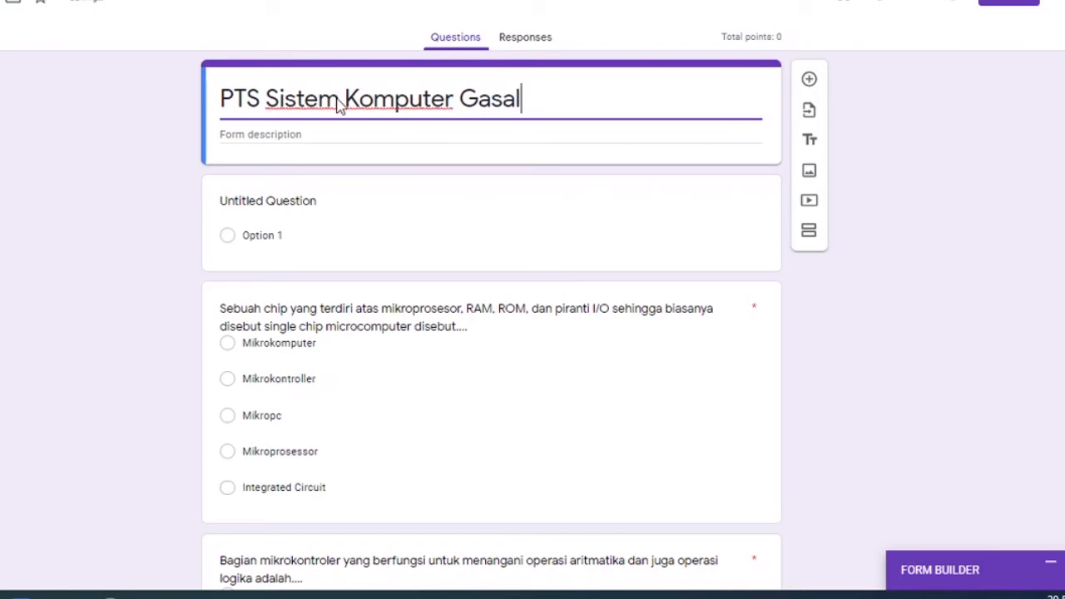
triple_click(354, 96)
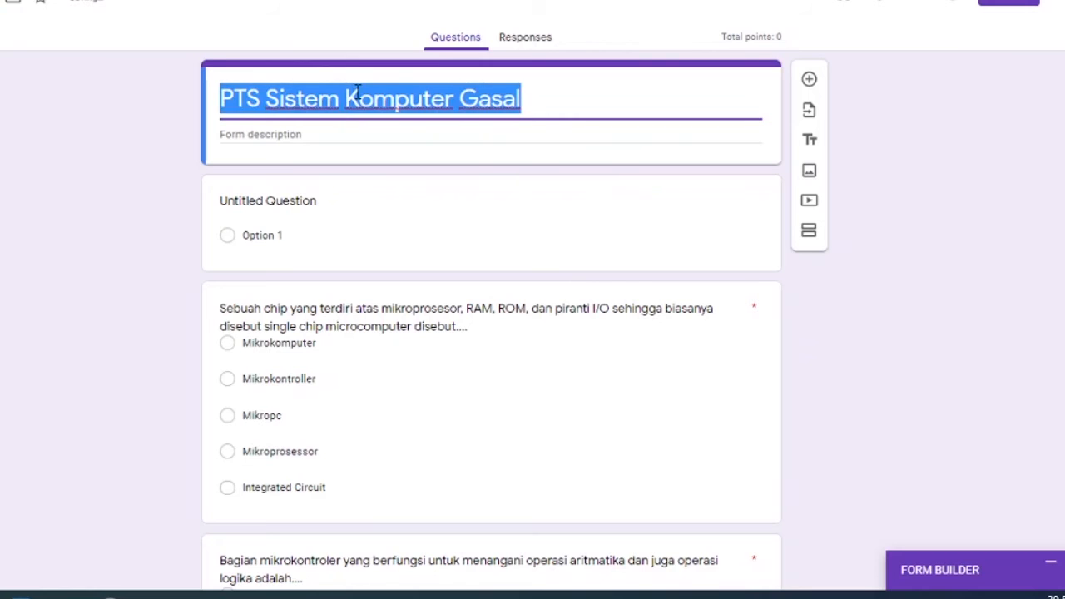
click(1, 2)
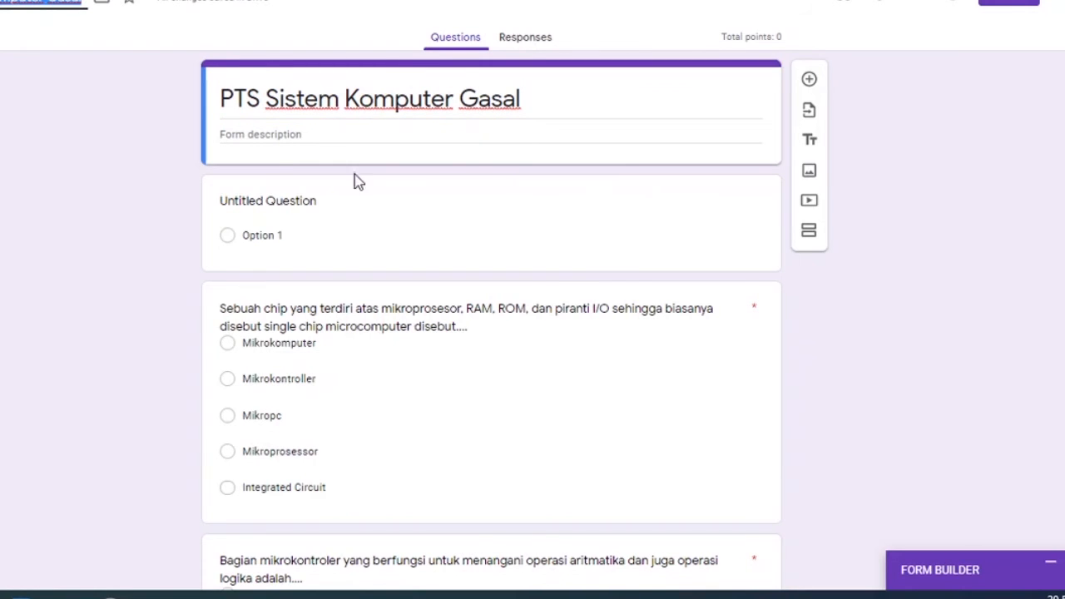
Turn the untitled question into a required short-answer question named "Nama" and add a new question below it.
click(263, 204)
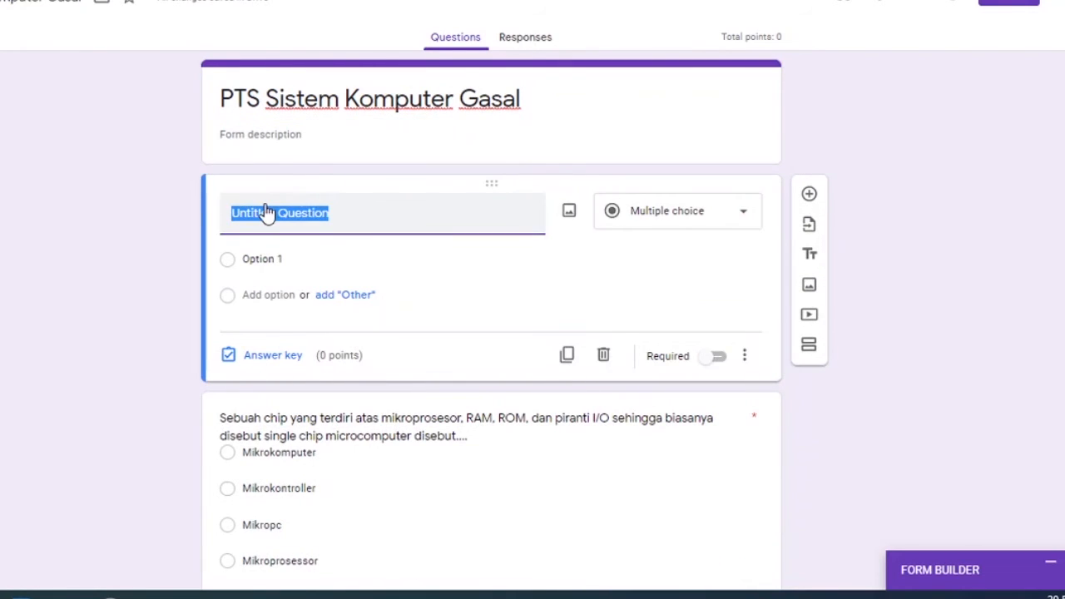
text(Nama)
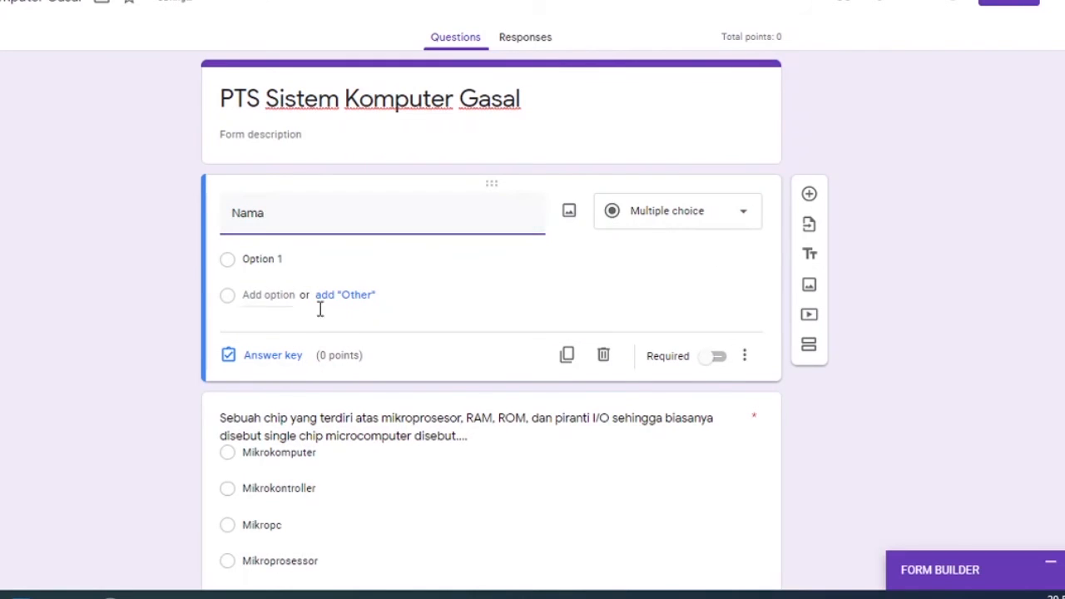
click(718, 331)
click(809, 194)
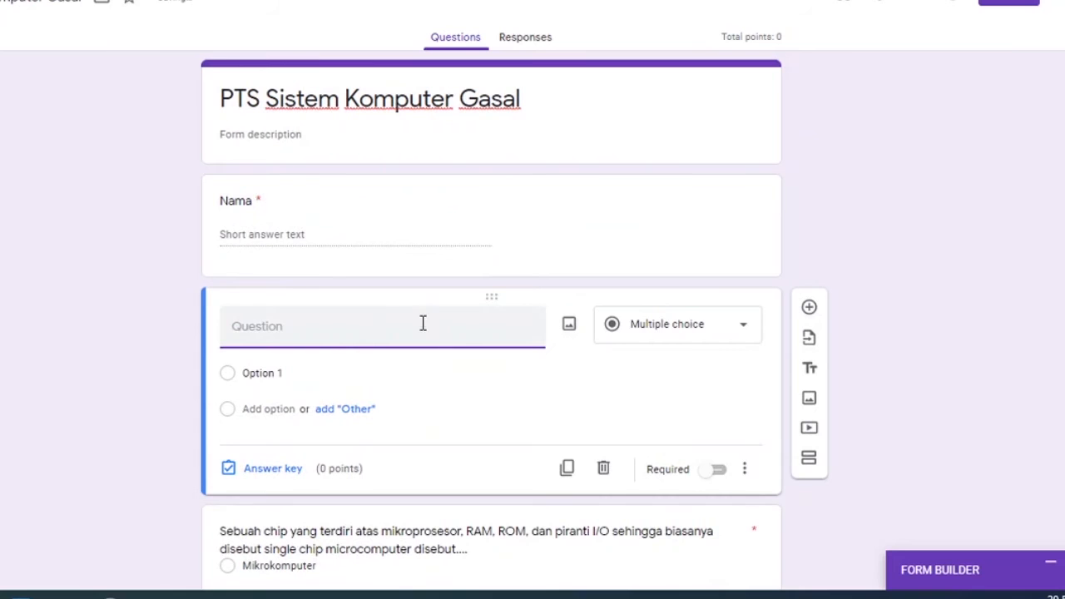
Name the new question "Kelas" and change its type to Dropdown.
text(Kelas)
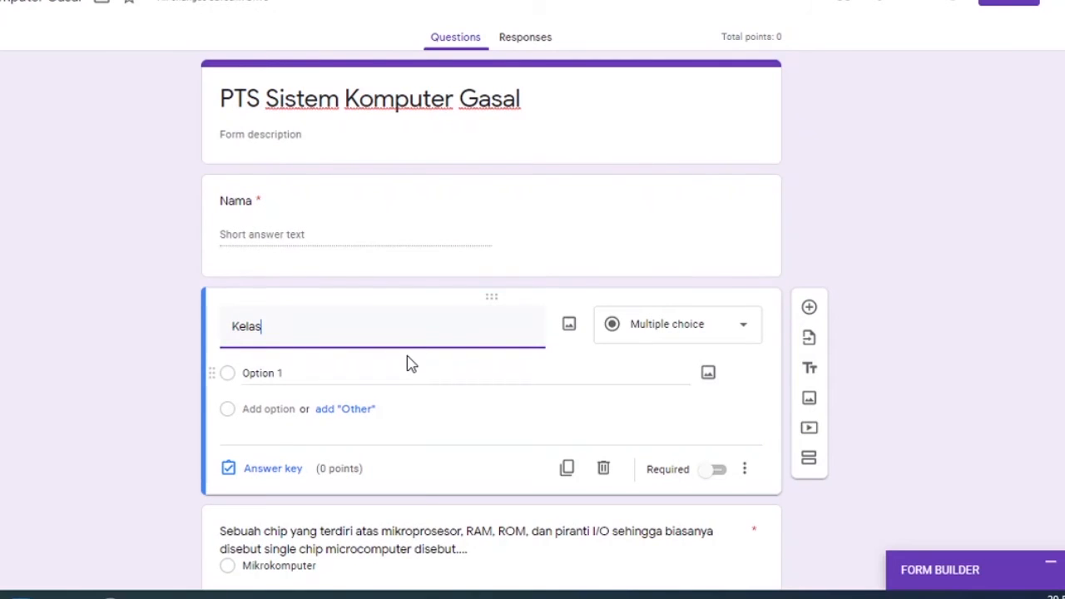
click(745, 335)
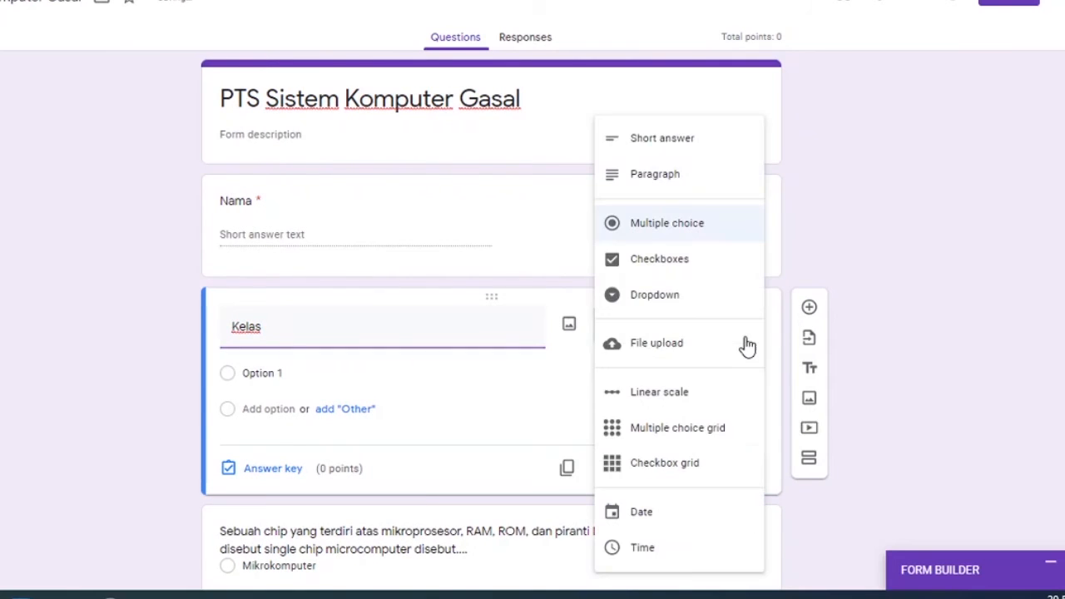
click(706, 295)
Give the Kelas dropdown the options "X MM A", "X MM B" and "X MM C", and make the question required.
scroll(341, 207, down, 2)
click(309, 190)
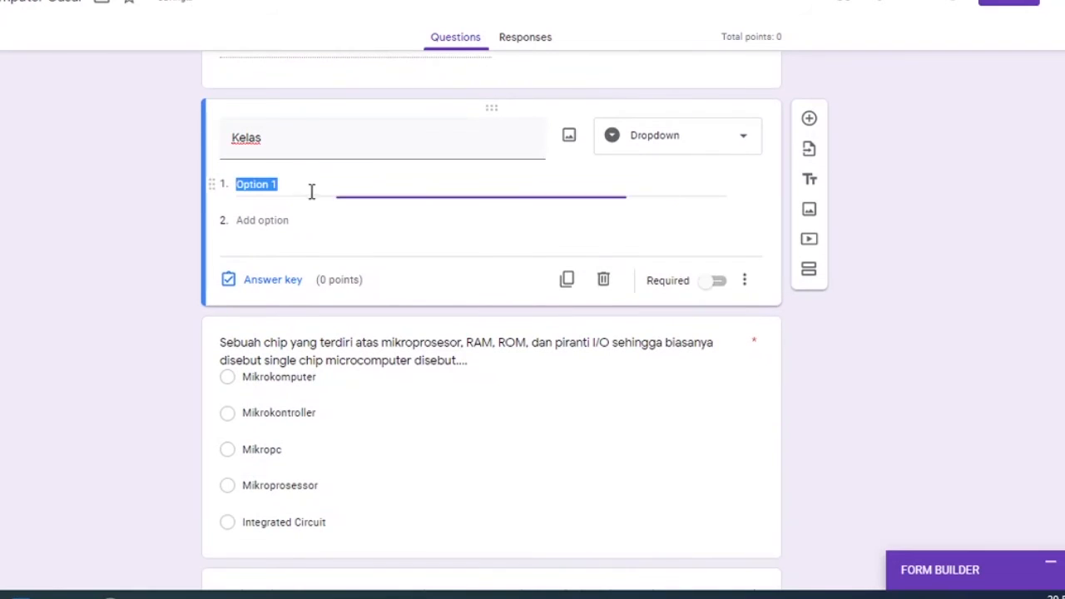
text(X MM)
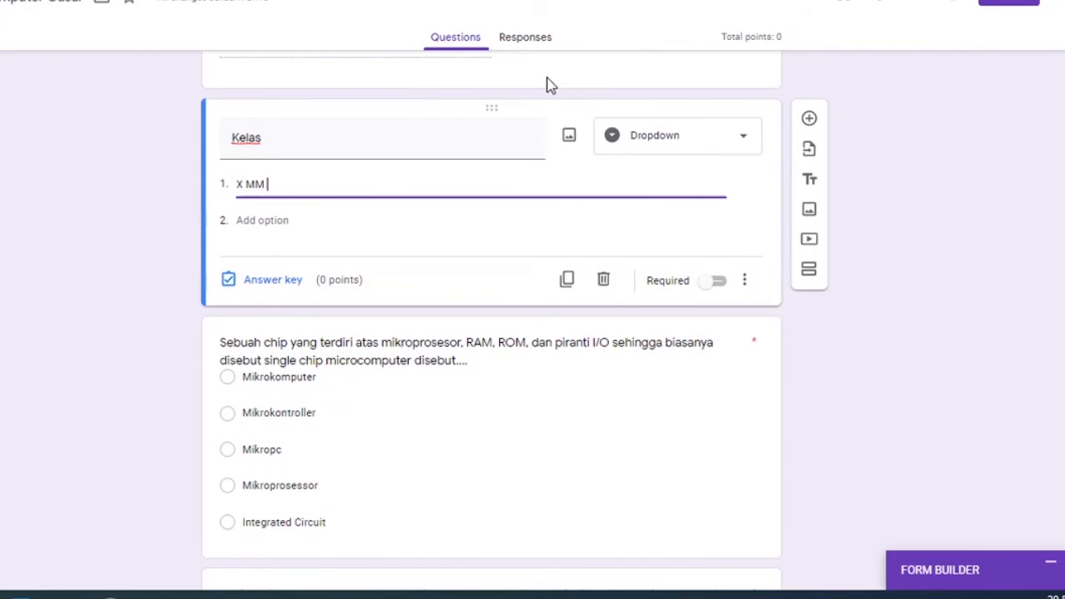
text( A)
click(408, 233)
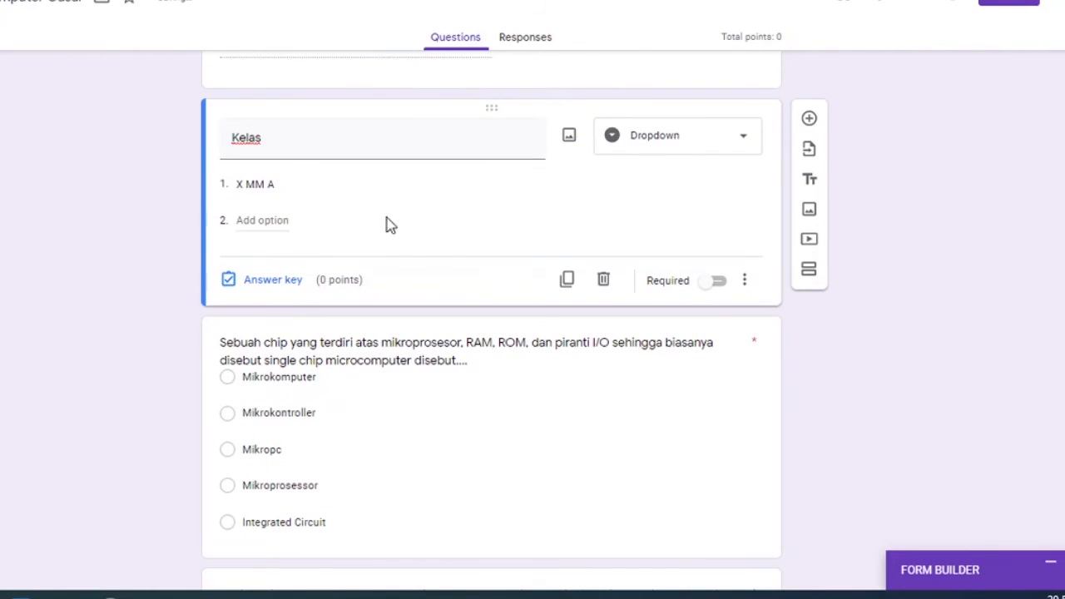
text(X MM B)
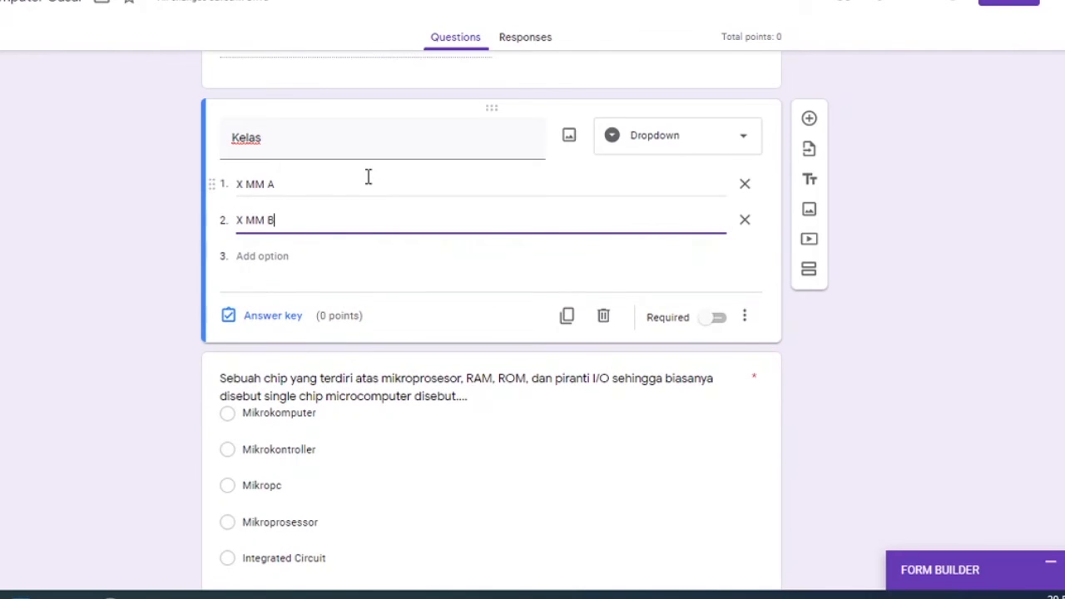
click(264, 251)
text(X MM)
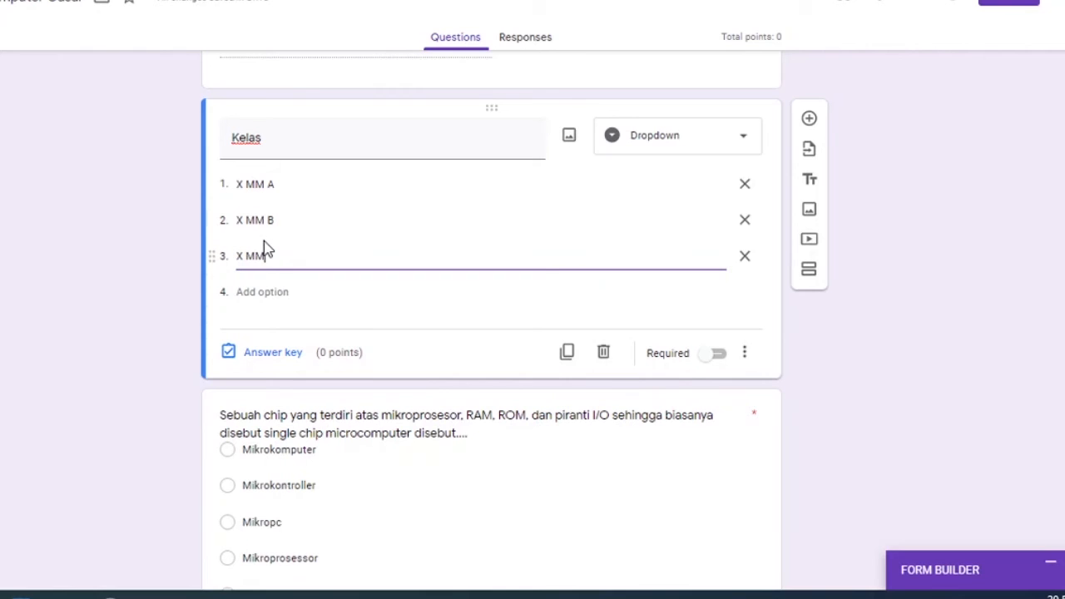
click(718, 353)
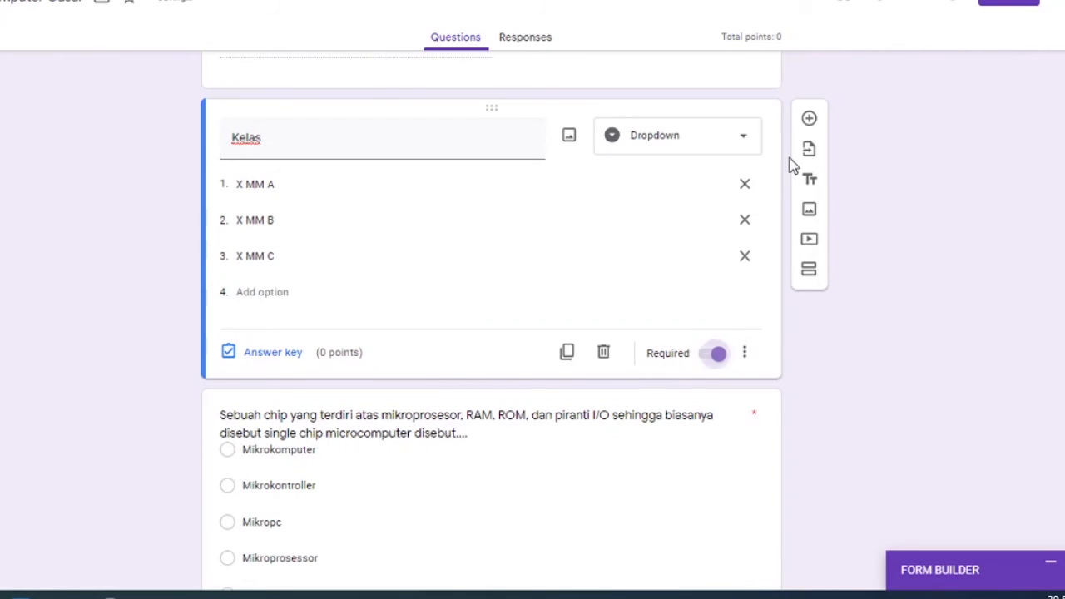
Add a required short-answer question named "NIS" below the Kelas question.
click(809, 119)
text(N)
text(IS)
key(BackSpace)
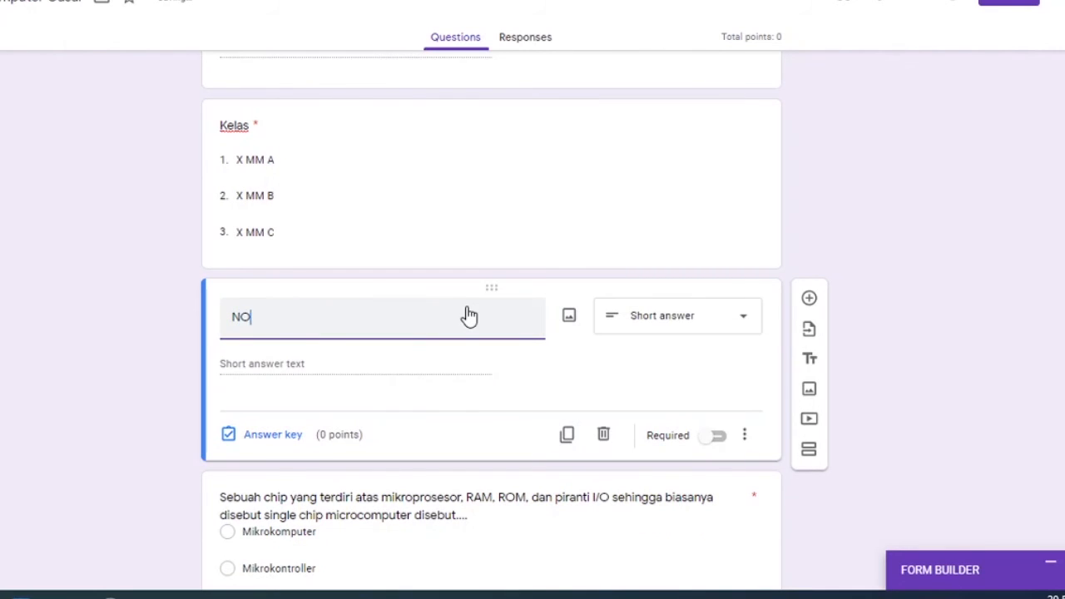
text(A)
click(713, 436)
Add a new section after the NIS question to separate the identity questions from the exam questions.
scroll(701, 407, down, 1)
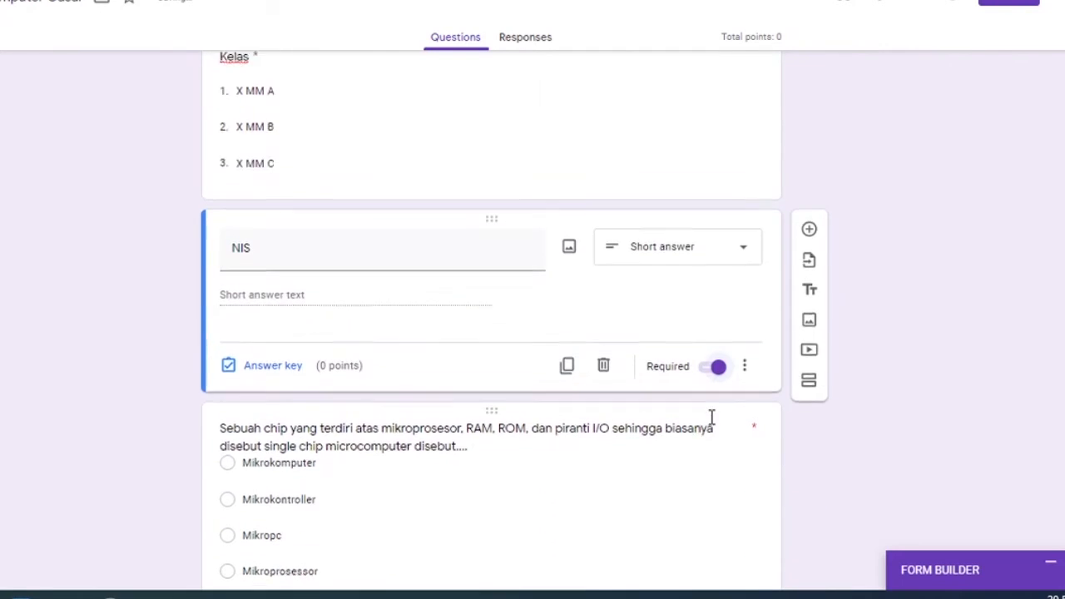
scroll(708, 416, up, 2)
scroll(748, 431, down, 1)
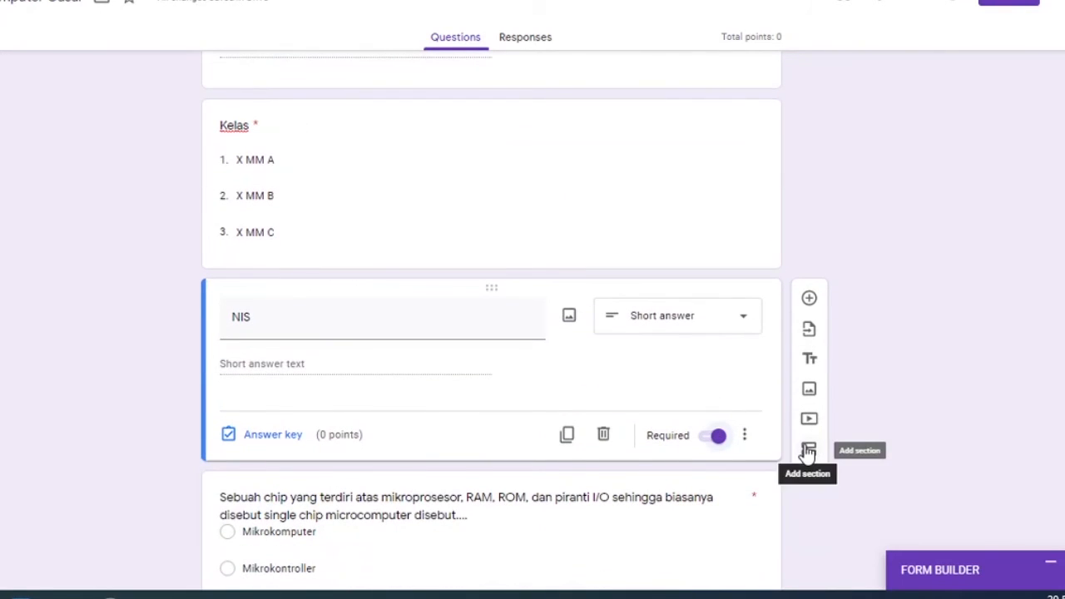
click(801, 448)
click(804, 448)
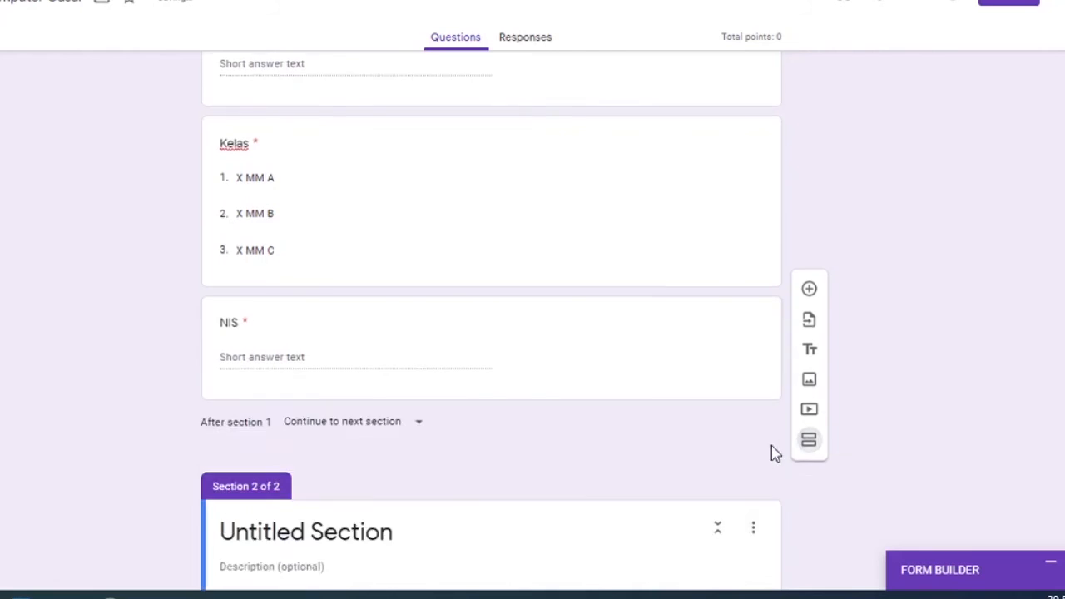
Copy the form title "PTS Sistem Komputer Gasal" into the title of the untitled second section.
scroll(680, 333, up, 5)
scroll(674, 331, down, 5)
scroll(675, 335, up, 5)
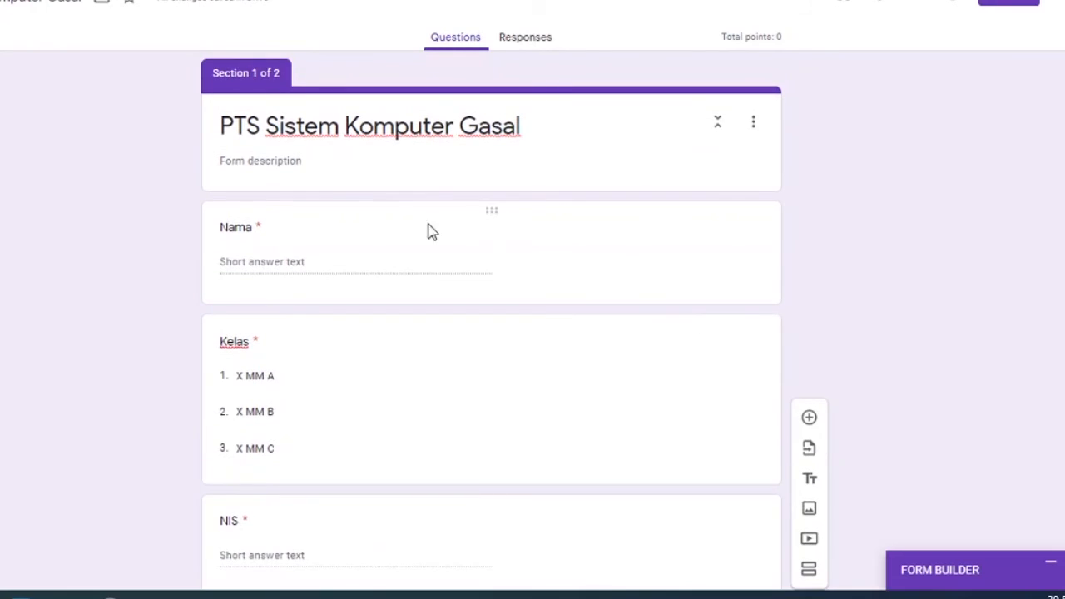
scroll(327, 195, down, 5)
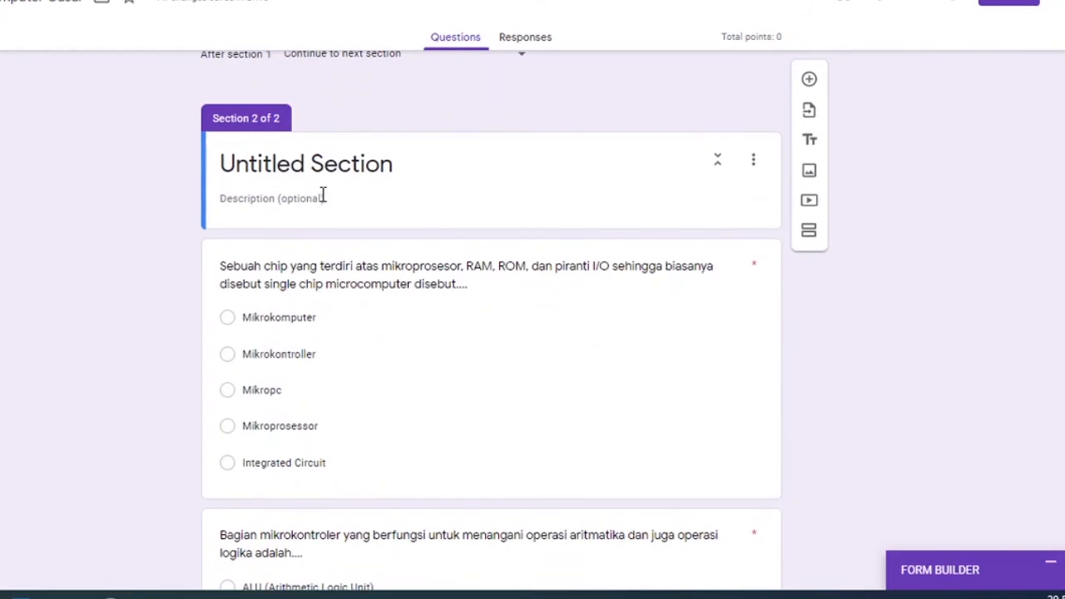
scroll(323, 193, up, 5)
click(334, 129)
key(ctrl+c)
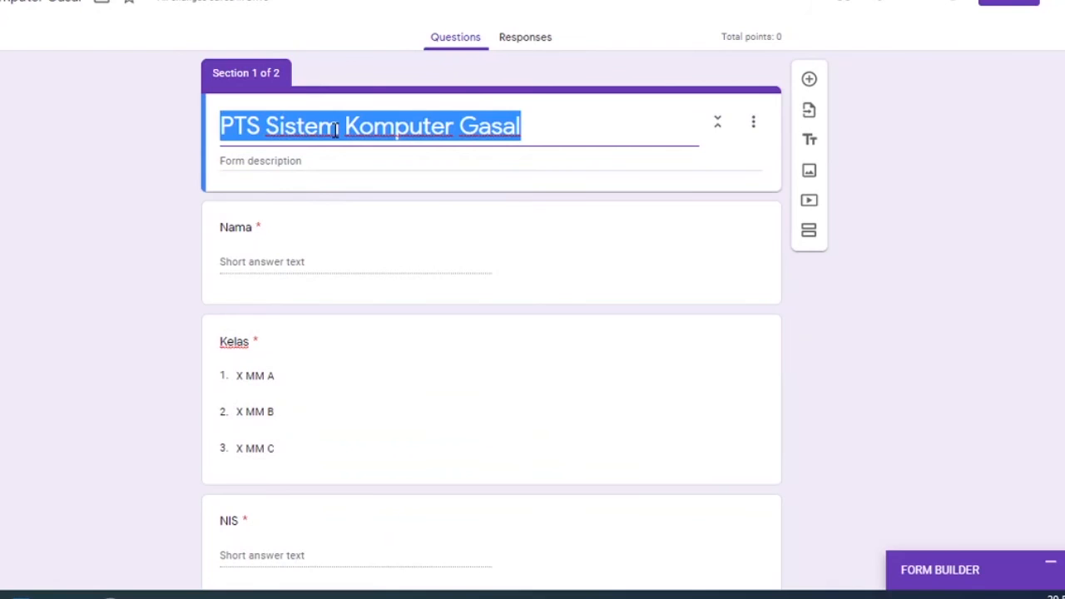
scroll(337, 142, down, 4)
click(336, 445)
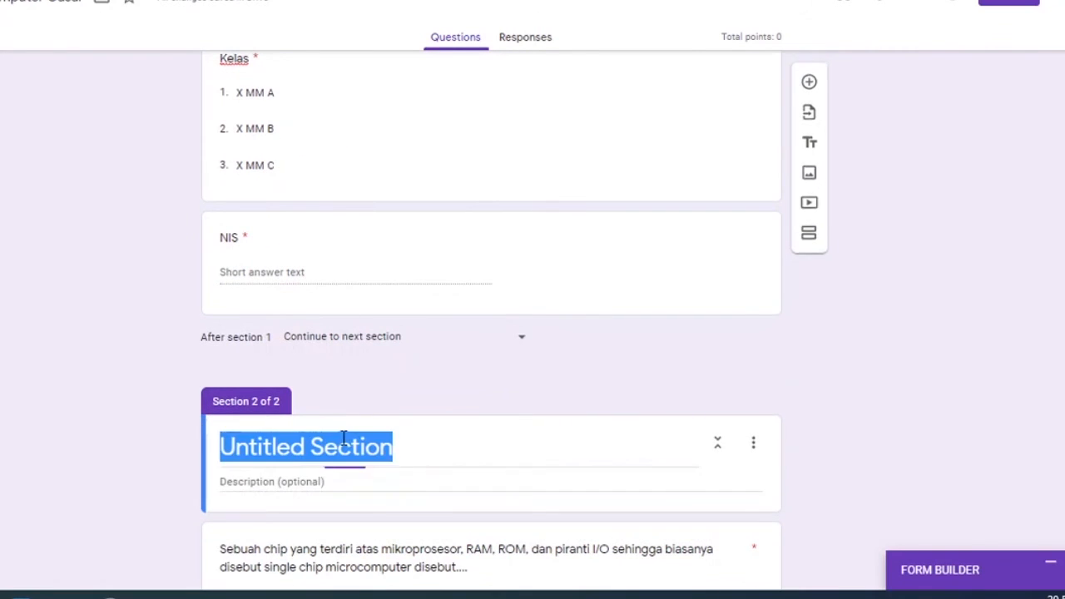
key(ctrl+v)
Set the first exam question's answer key to "Mikrokontroller" with a value of 1 point.
scroll(849, 359, down, 5)
click(436, 252)
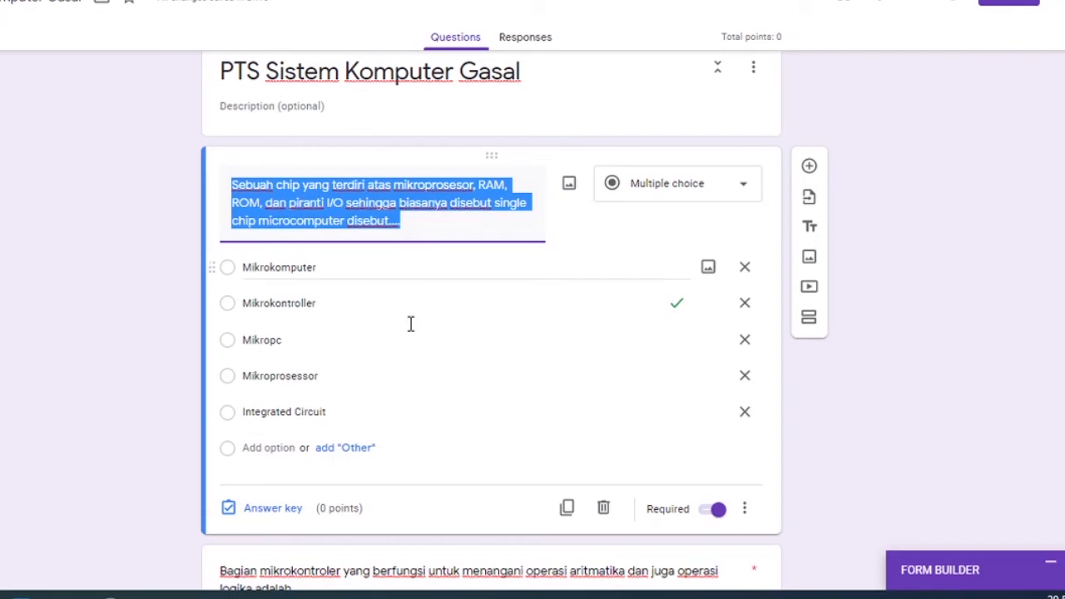
click(259, 518)
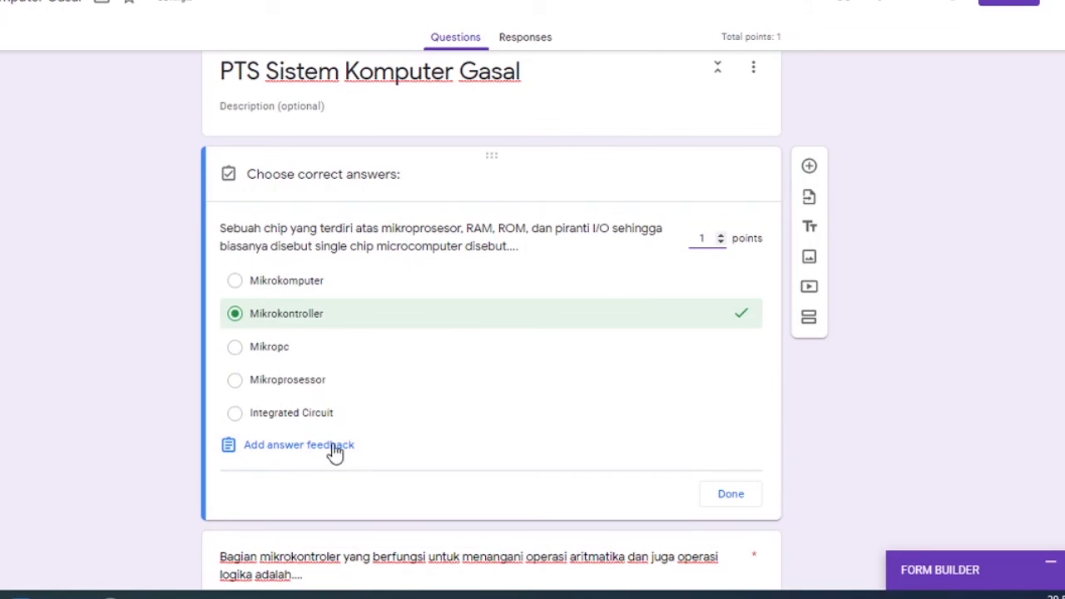
click(237, 284)
click(236, 313)
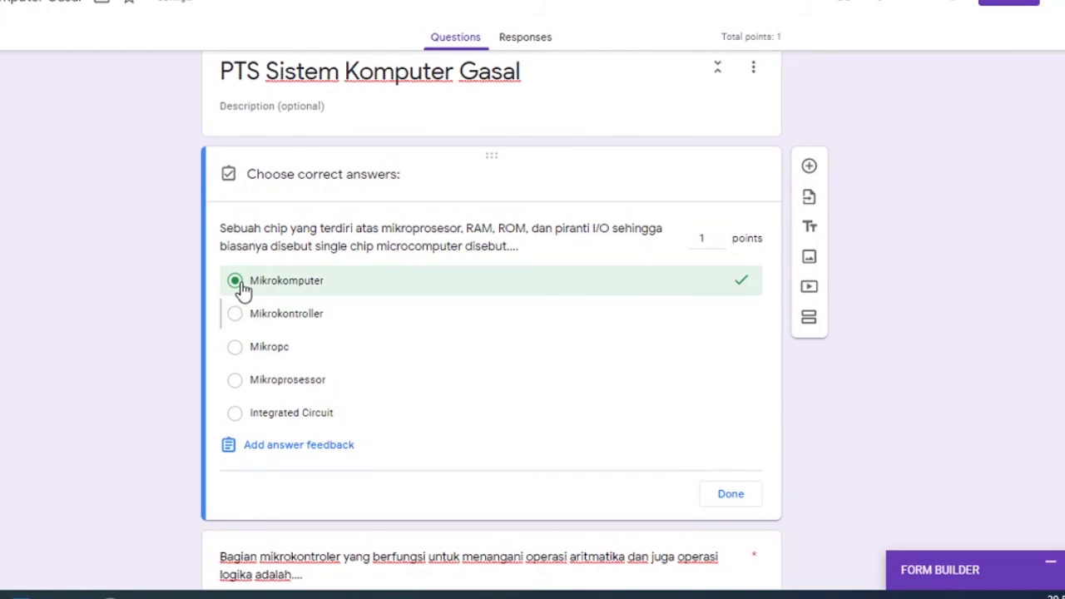
click(240, 290)
click(236, 314)
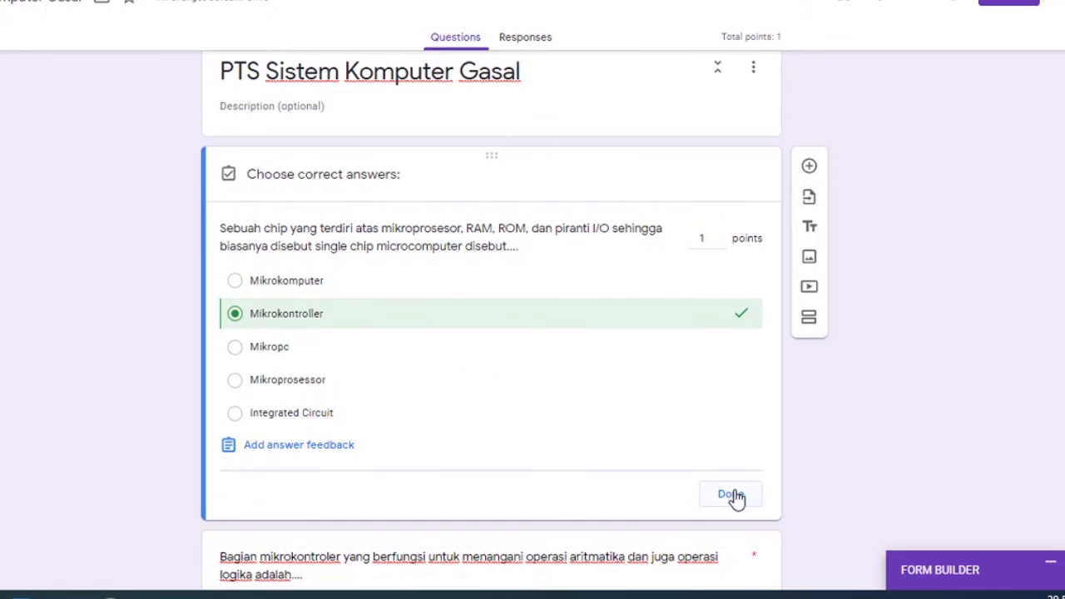
click(736, 495)
Set the answer key of the arithmetic and logic operations question to "ALU (Arithmetic Logic Unit)", worth 1 point.
scroll(733, 497, down, 5)
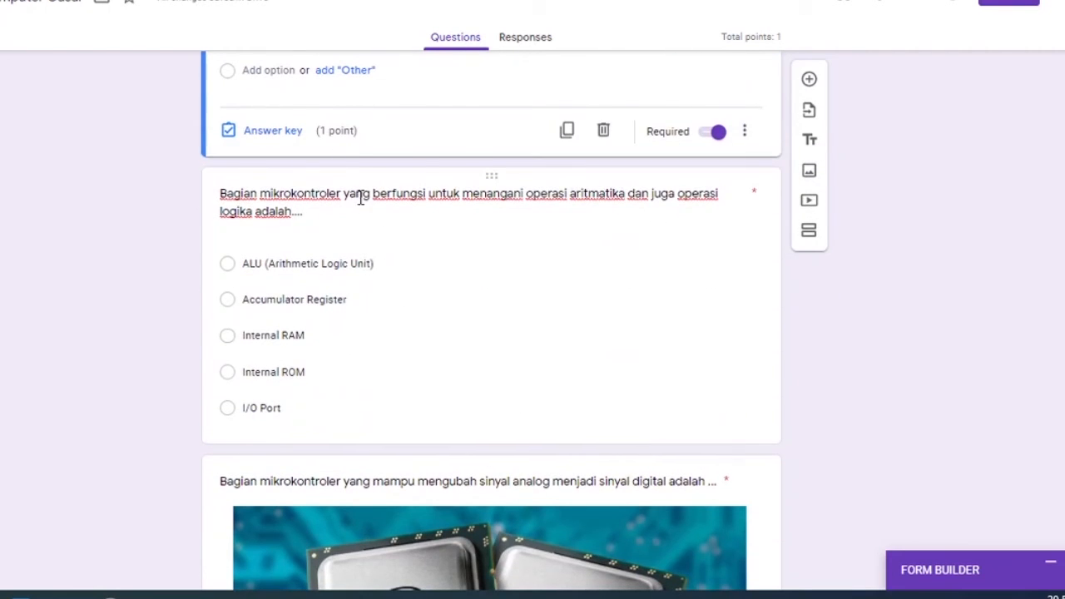
click(362, 200)
click(258, 419)
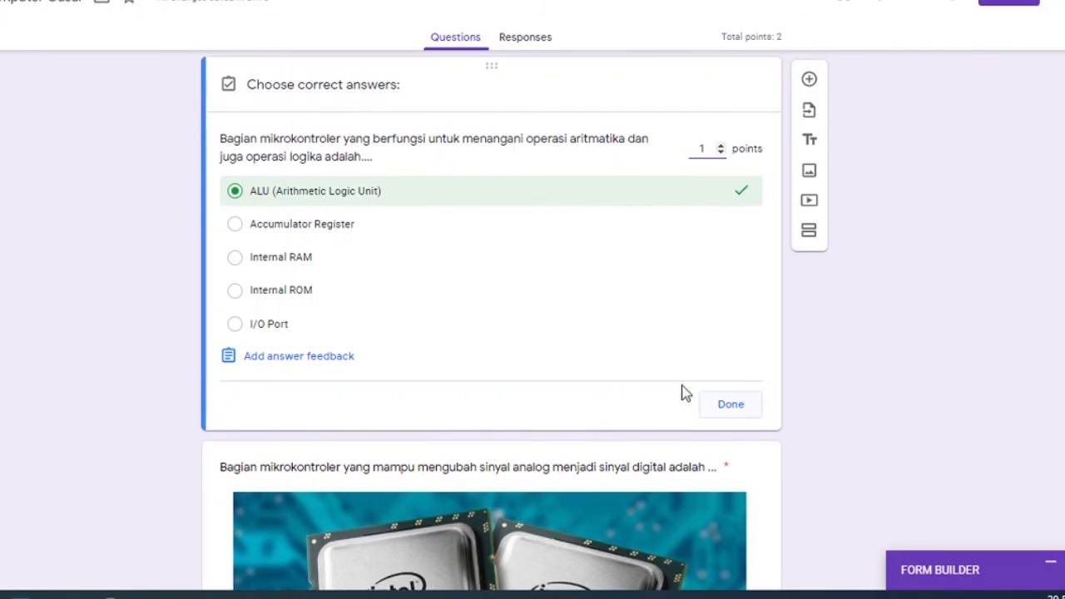
click(283, 193)
click(282, 193)
click(248, 200)
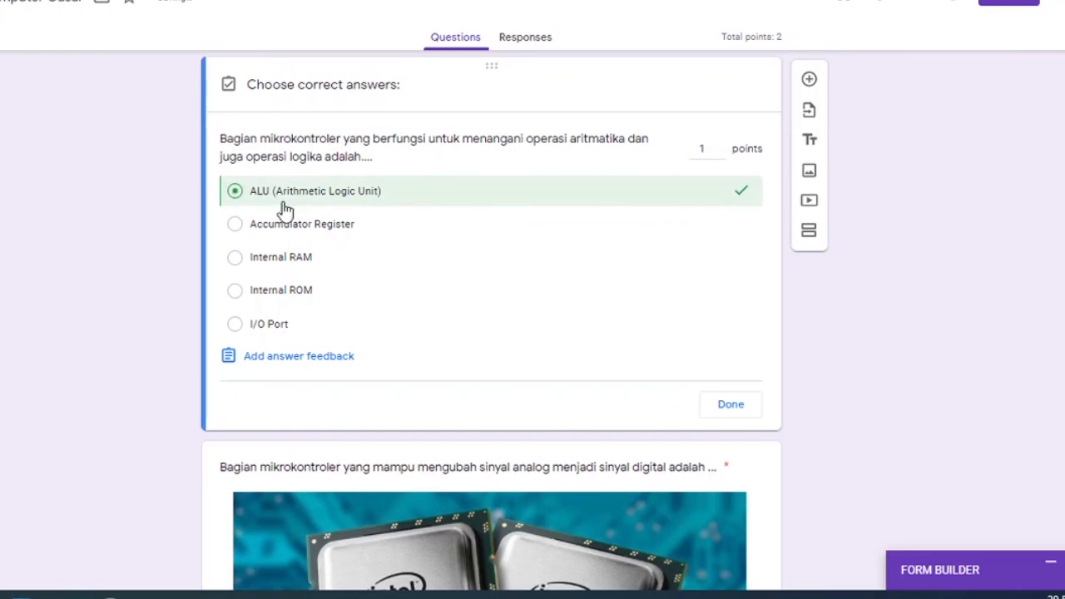
click(730, 405)
Set the question with the Intel processor image to 1 point and mark "Control Unit" as its correct answer.
scroll(707, 396, down, 8)
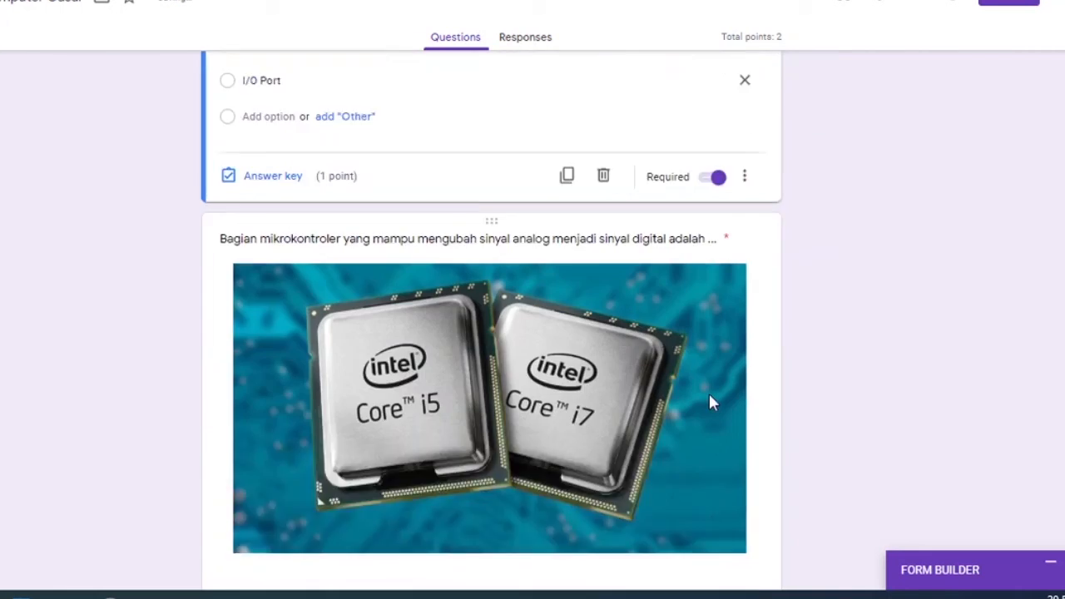
scroll(704, 391, up, 3)
scroll(690, 398, down, 3)
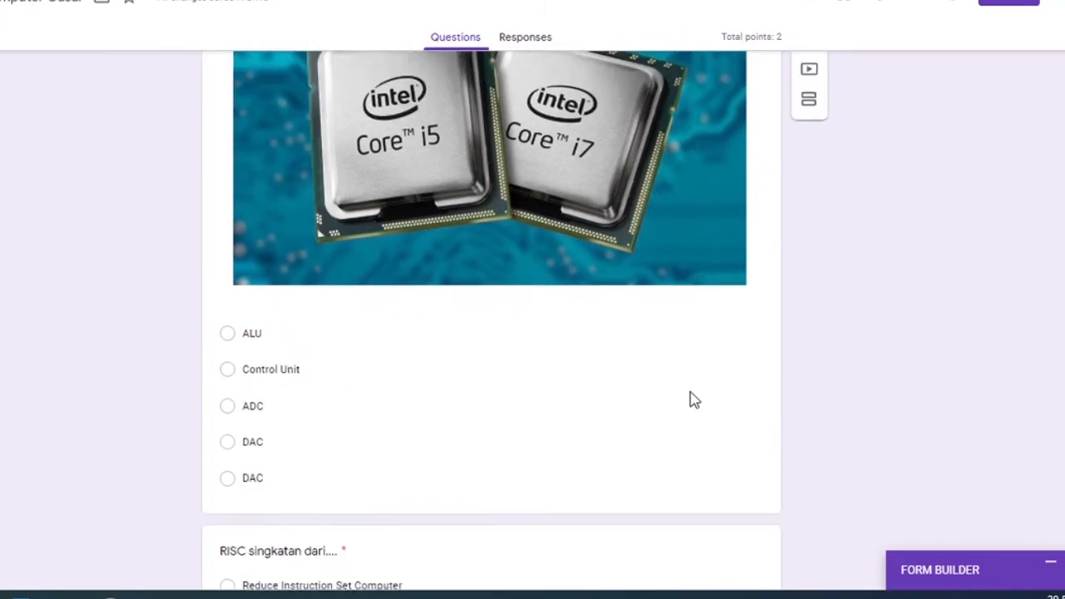
click(300, 323)
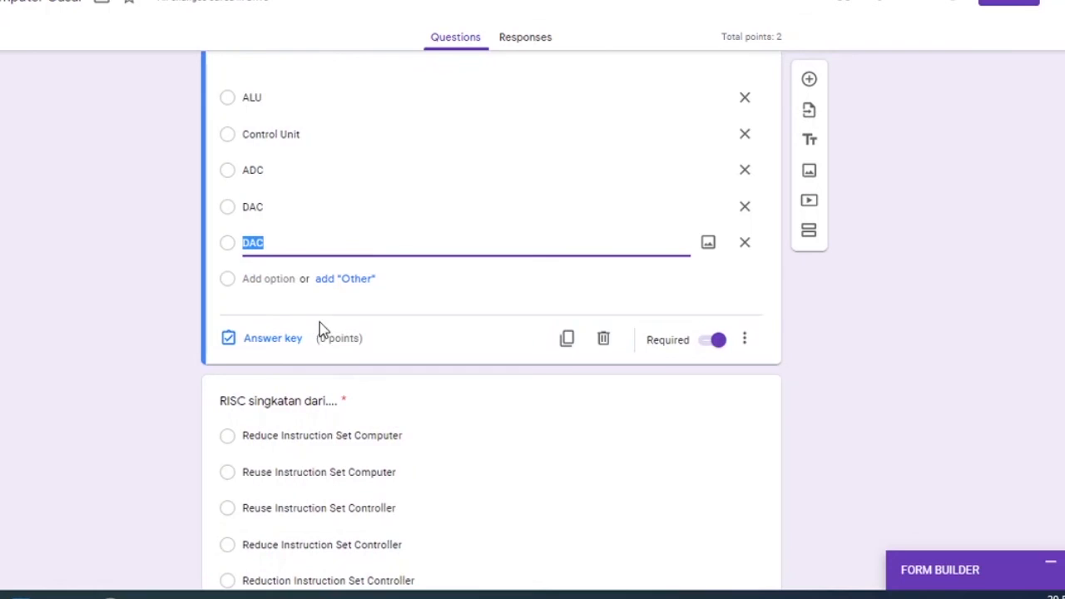
click(278, 345)
click(720, 277)
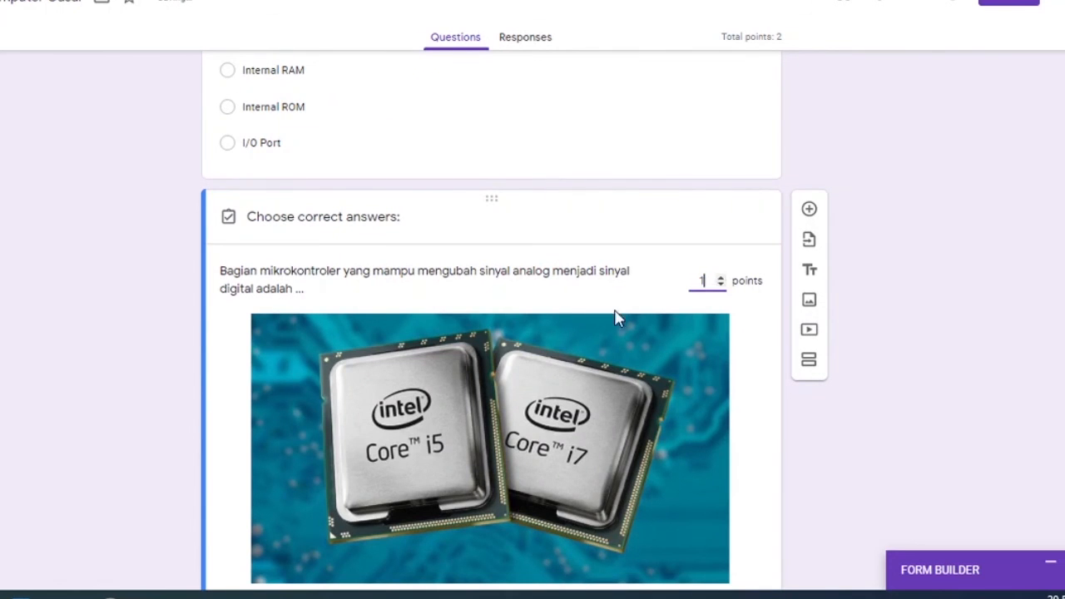
scroll(682, 290, down, 5)
click(248, 160)
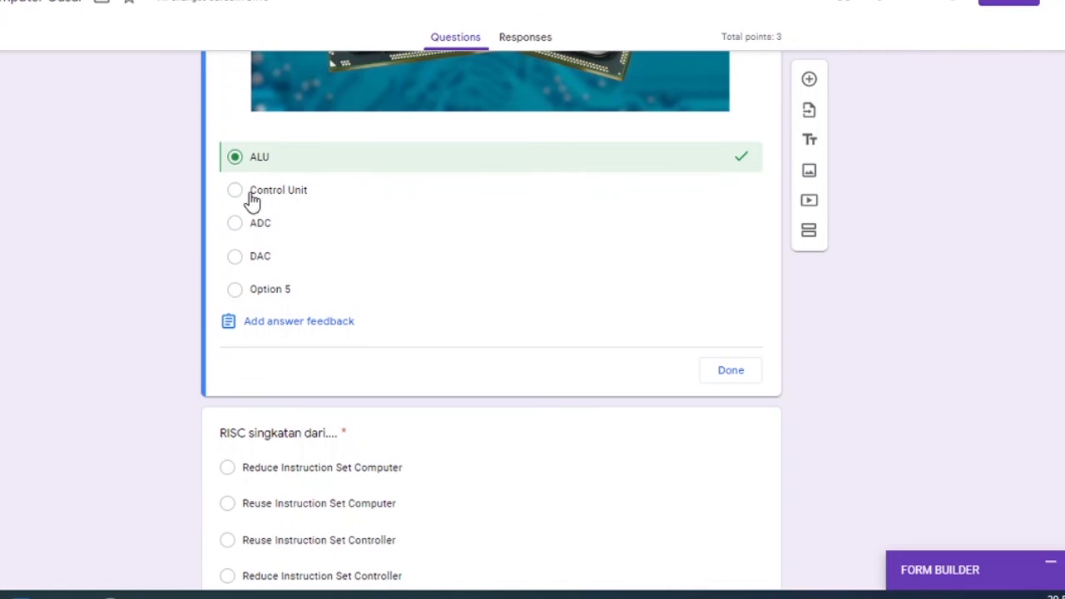
click(250, 195)
click(255, 158)
click(730, 374)
Look through the remaining exam questions to the end of the form, including their options and required marks.
scroll(659, 375, down, 15)
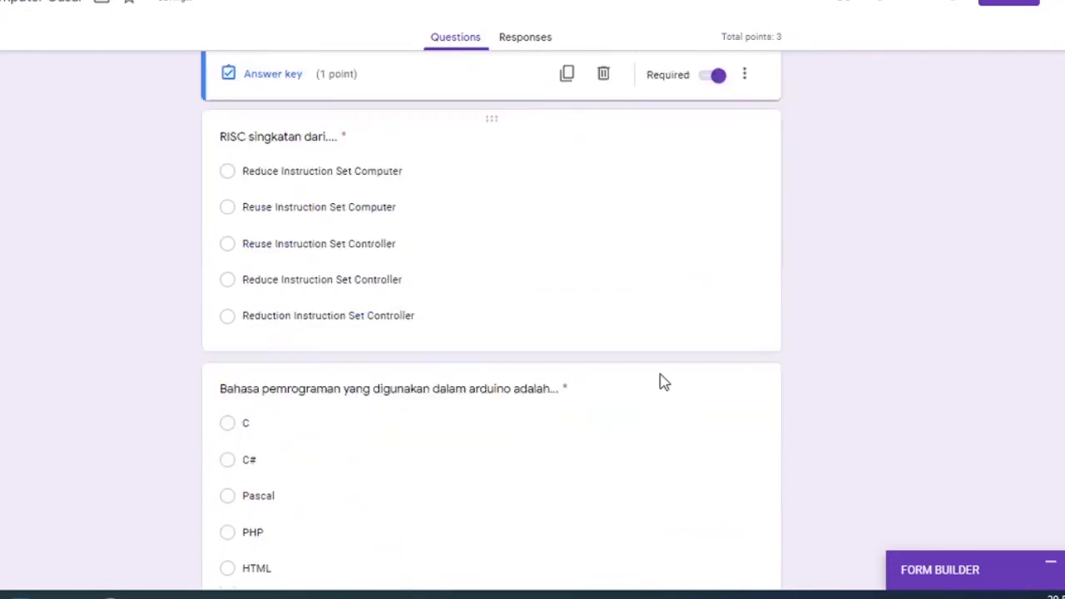
scroll(662, 383, down, 20)
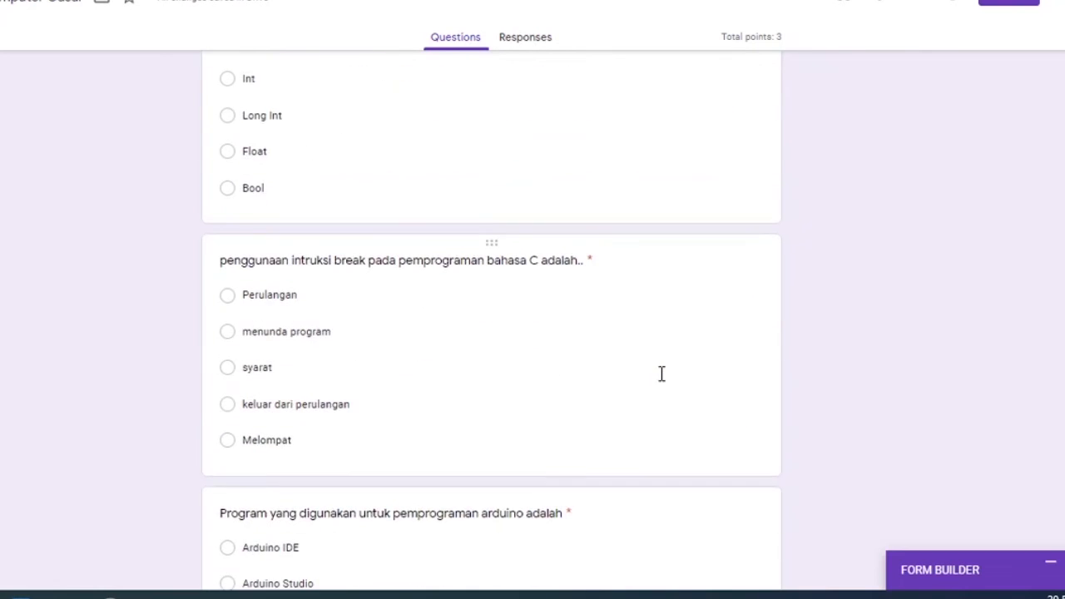
scroll(660, 378, down, 6)
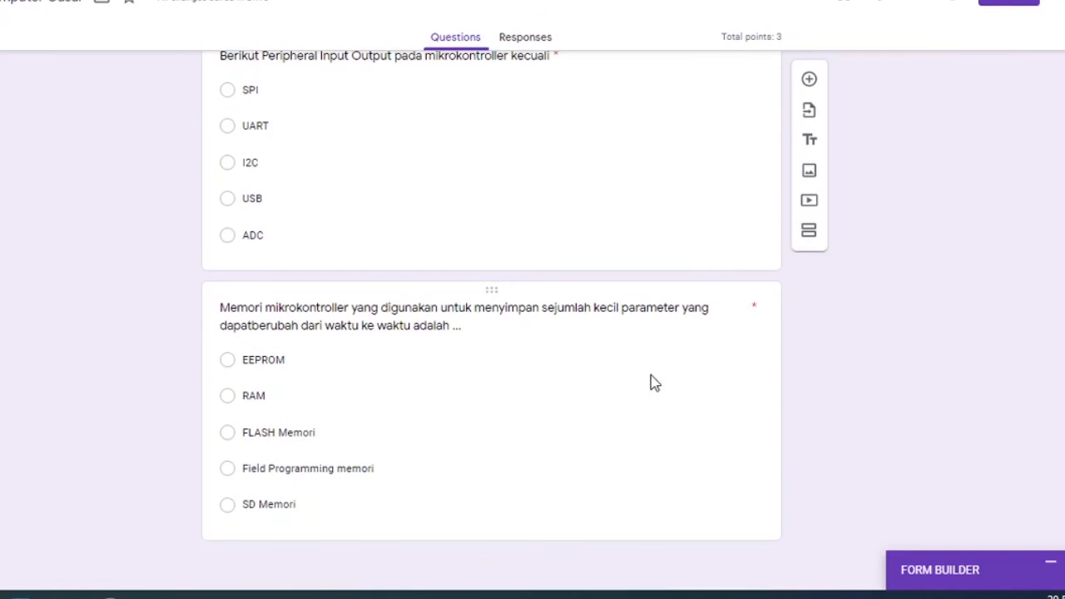
scroll(792, 437, up, 10)
scroll(775, 423, up, 5)
scroll(775, 423, down, 12)
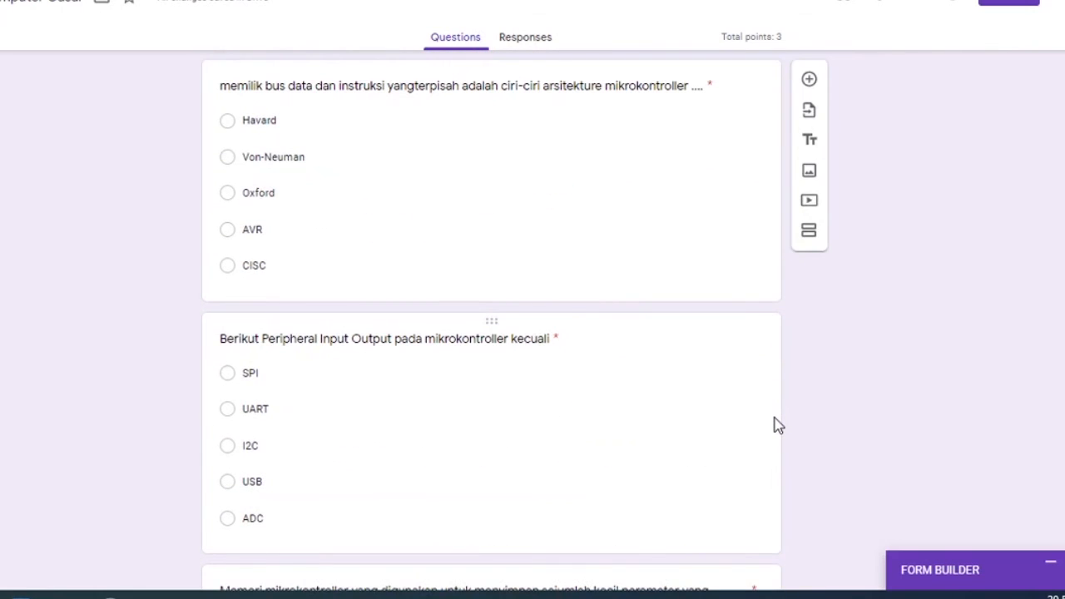
scroll(775, 425, down, 3)
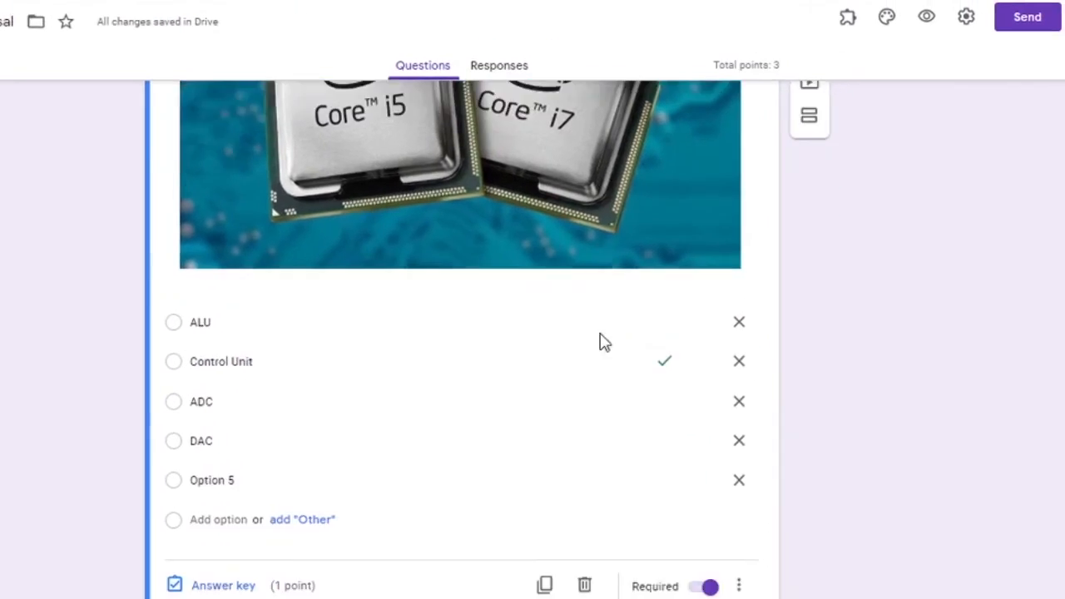
scroll(600, 333, up, 1)
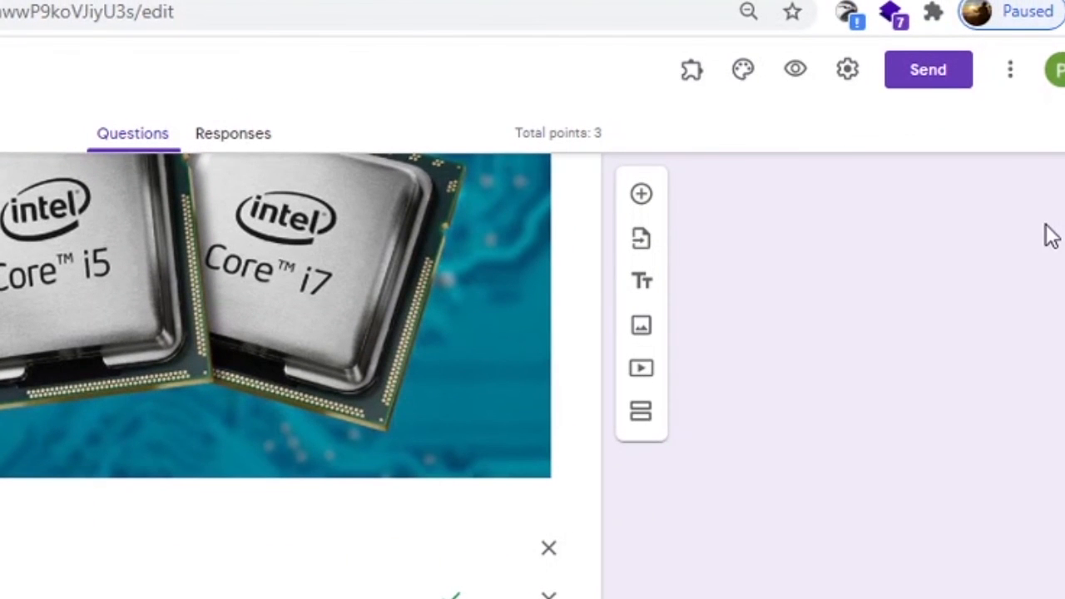
Open the form's sending options, choose sharing by link and select the full form URL.
click(1009, 90)
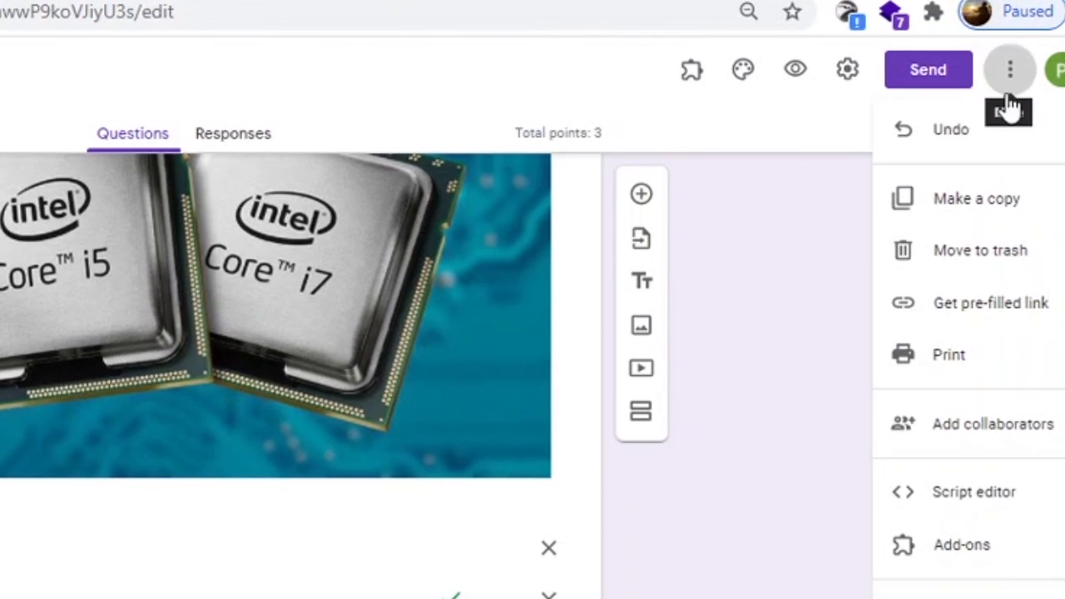
click(936, 89)
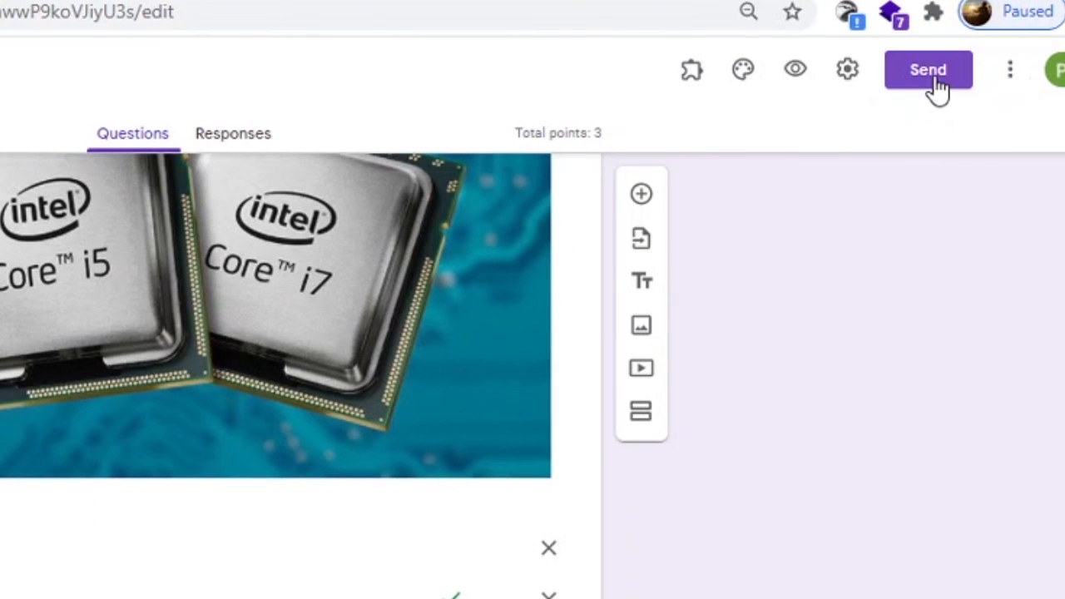
click(937, 88)
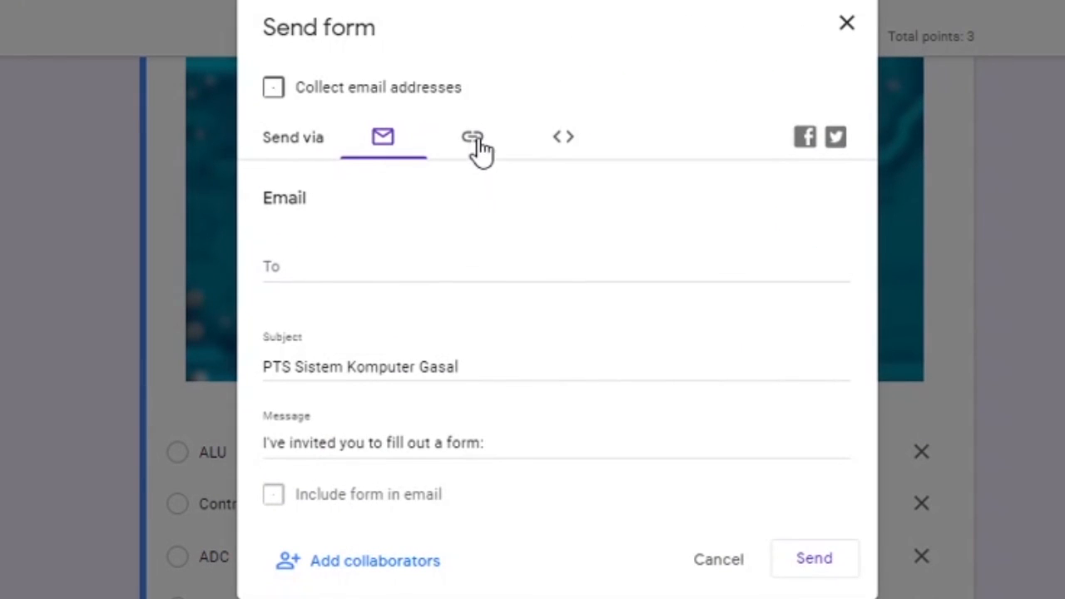
click(479, 148)
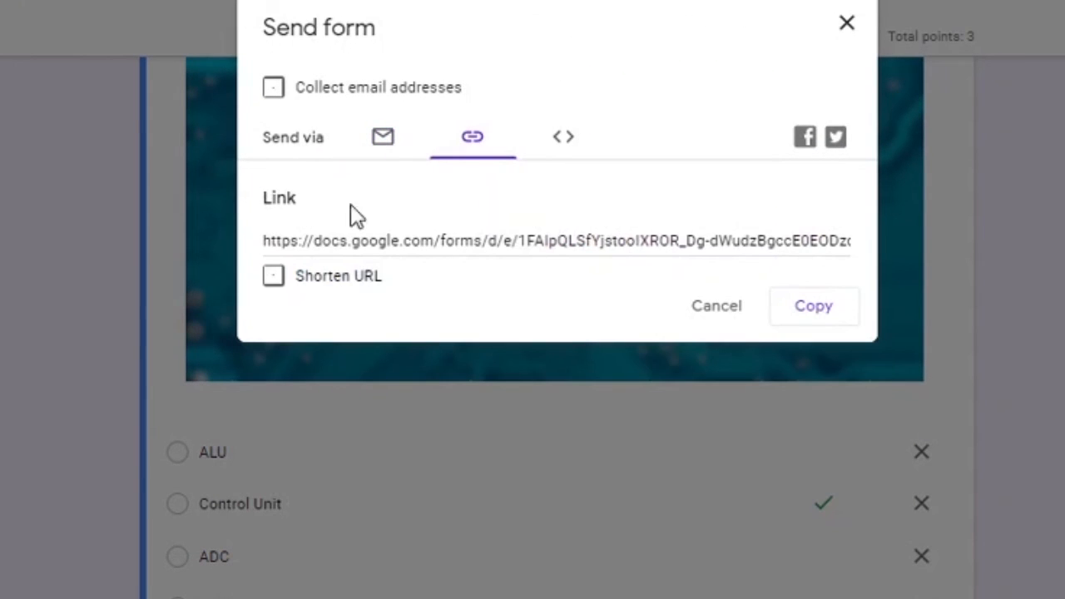
click(340, 243)
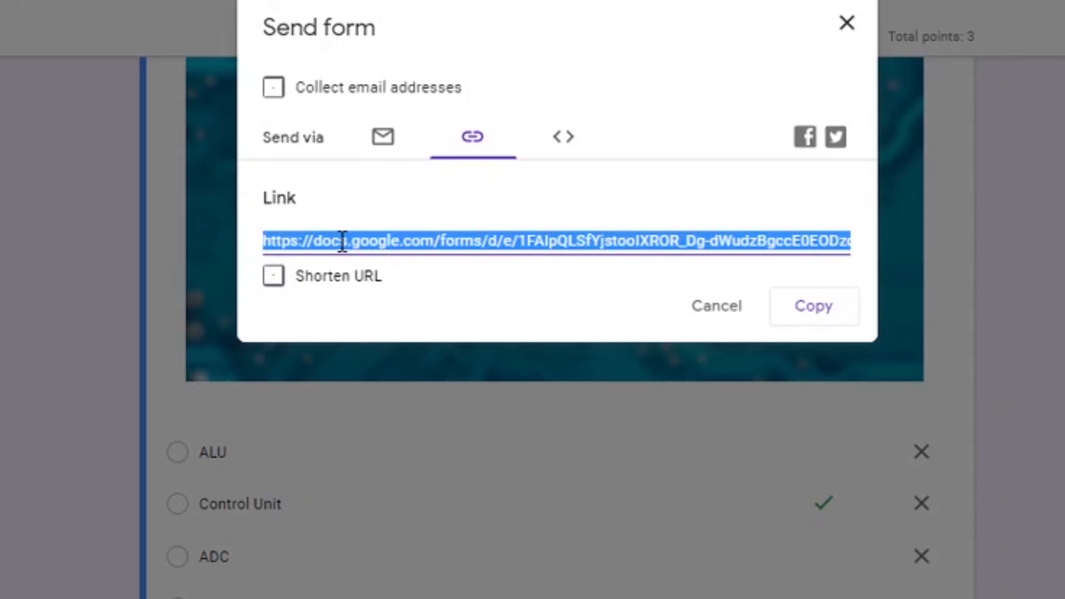